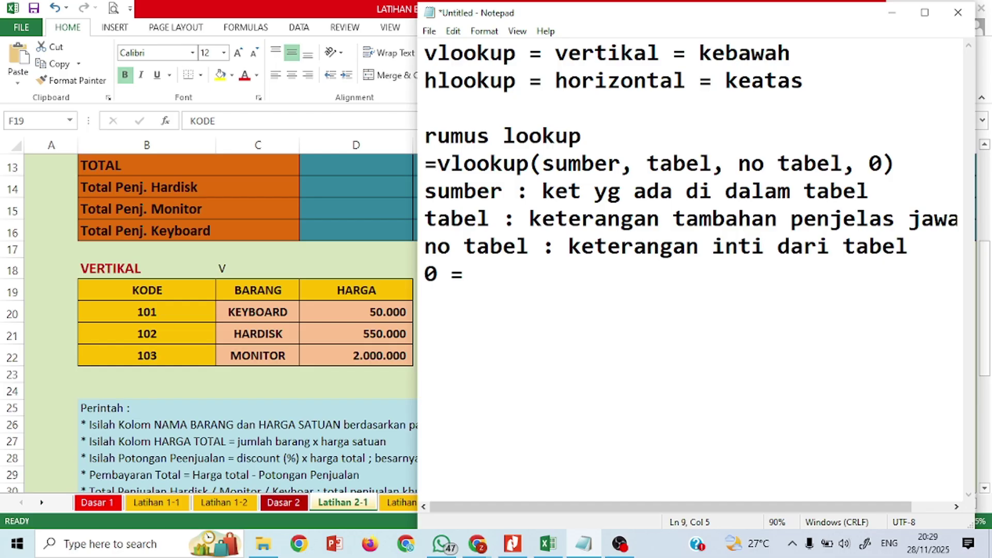
Complete the last line of the lookup notes so that it reads "0 = true / false".
{"action": "type", "text": "rue"}
{"action": "key", "text": "BackSpace"}
{"action": "key", "text": "BackSpace"}
{"action": "key", "text": "BackSpace"}
{"action": "type", "text": "true "}
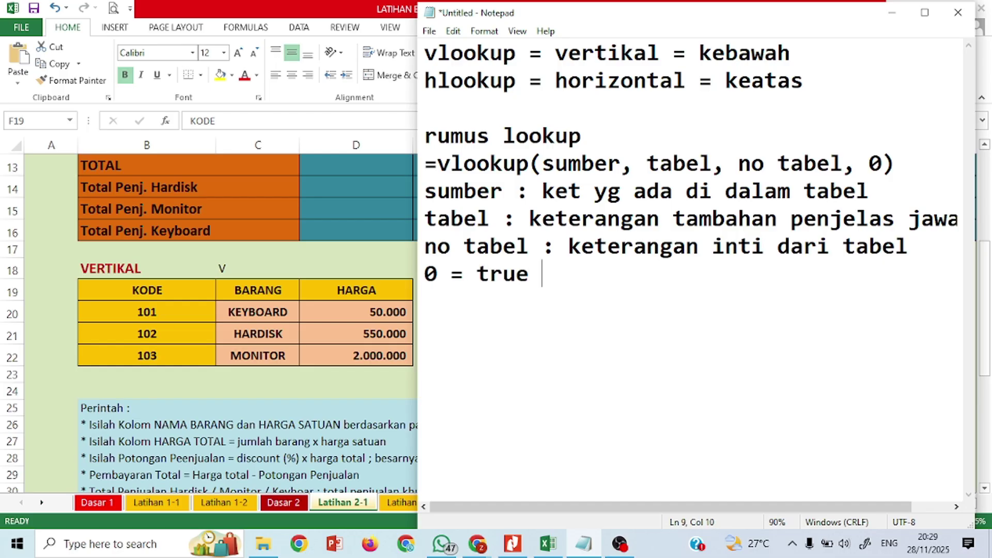
{"action": "type", "text": "/ false"}
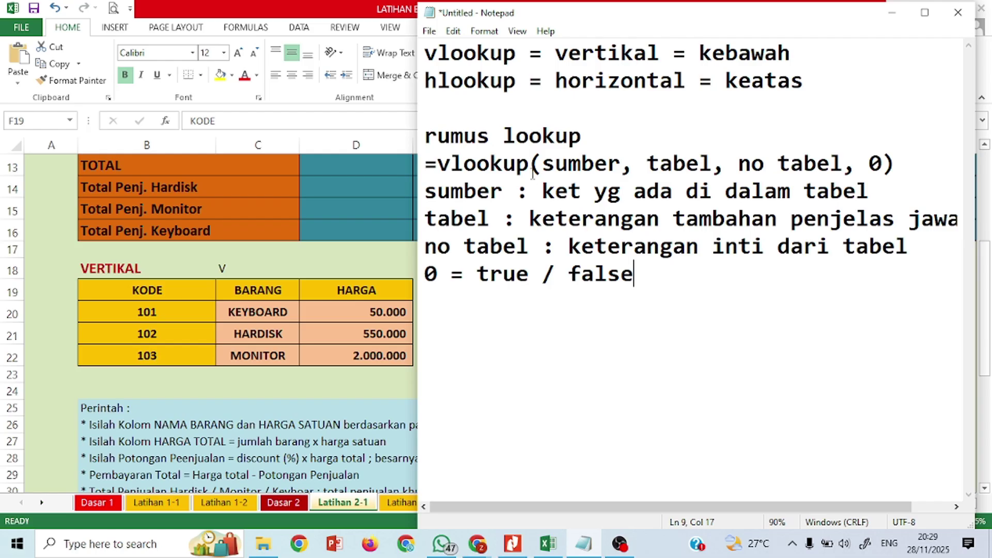
Review the note lines explaining the sumber, tabel and no tabel arguments of the lookup formula.
{"action": "double_click", "coordinate": [484, 190]}
{"action": "double_click", "coordinate": [568, 191]}
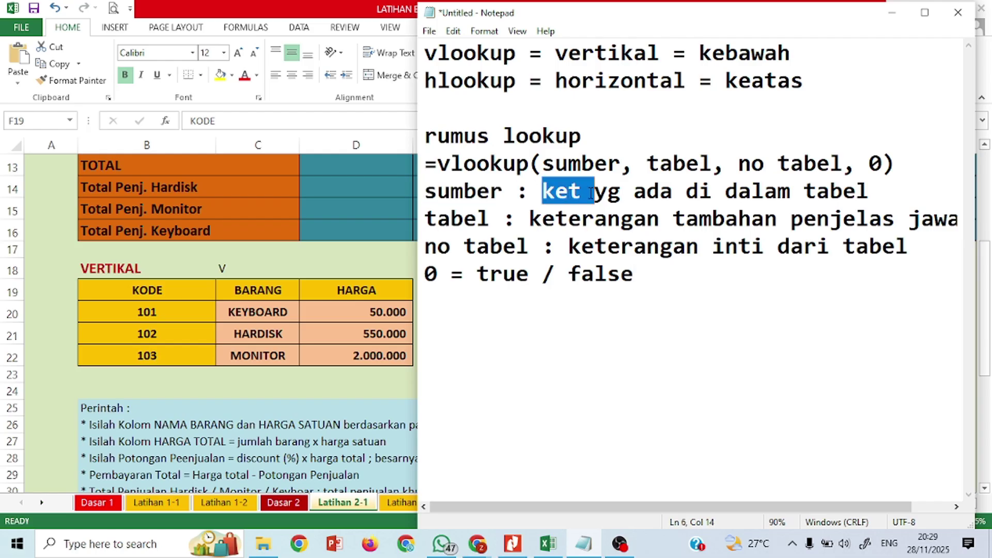
{"action": "left_click", "coordinate": [861, 192]}
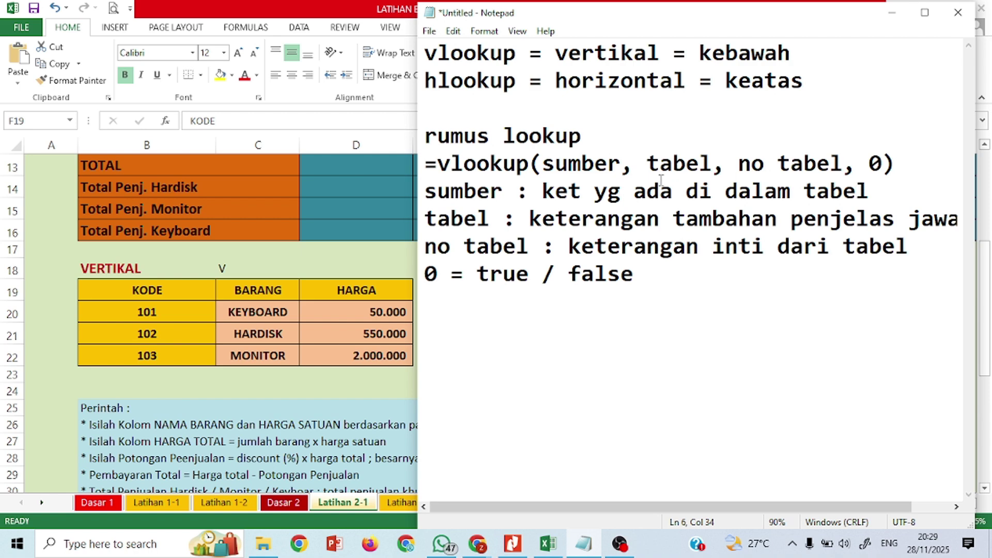
{"action": "double_click", "coordinate": [468, 217]}
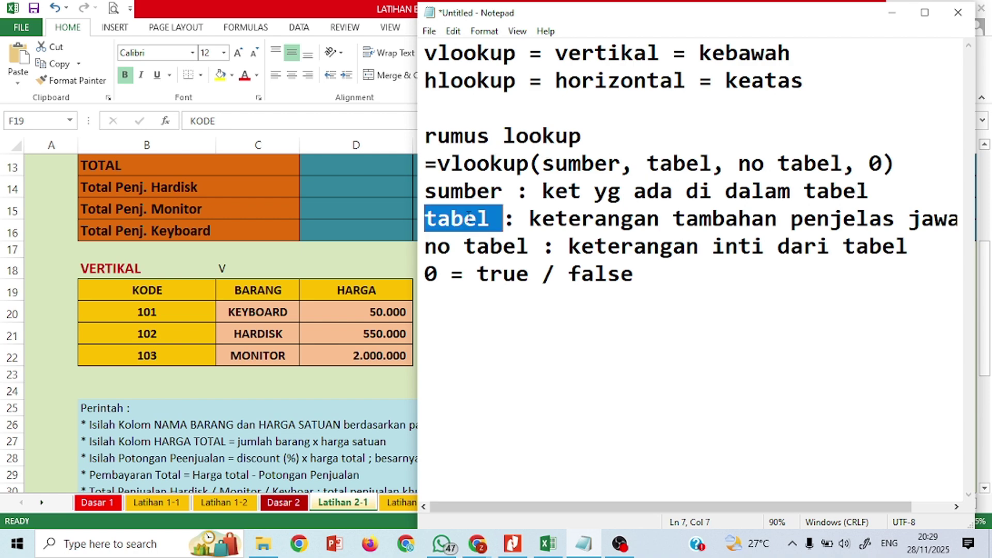
{"action": "double_click", "coordinate": [562, 230]}
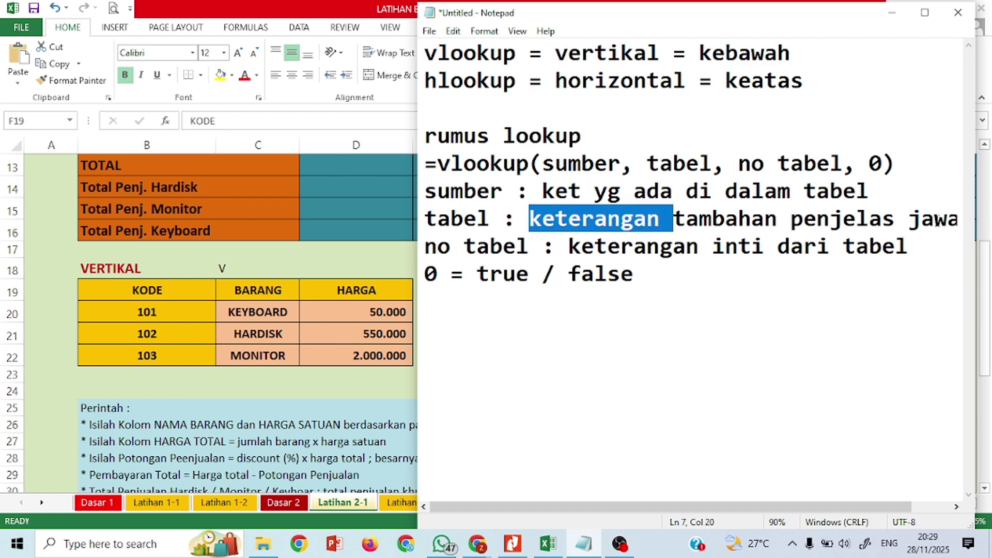
{"action": "left_click", "coordinate": [673, 252]}
{"action": "left_click", "coordinate": [777, 253]}
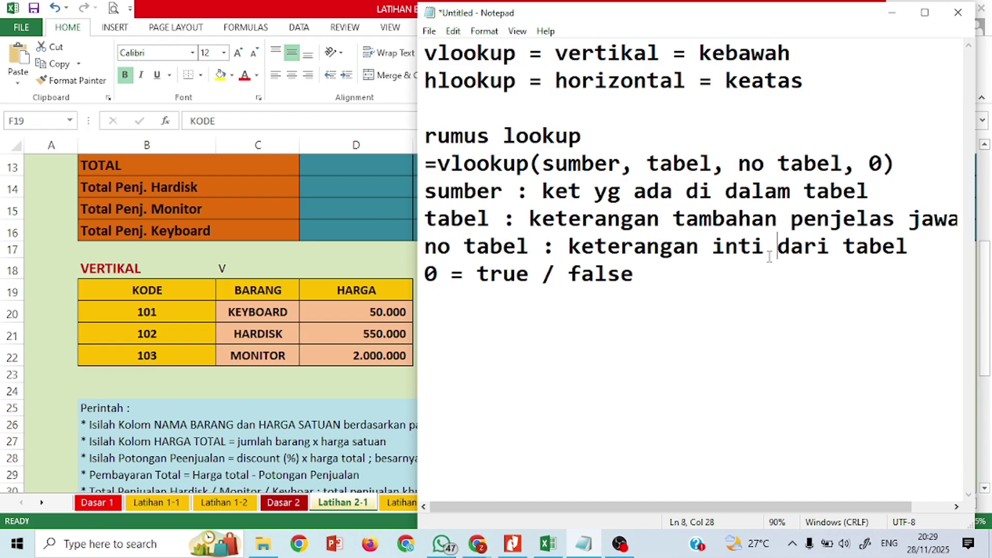
{"action": "double_click", "coordinate": [451, 193]}
{"action": "left_click", "coordinate": [452, 194]}
{"action": "double_click", "coordinate": [458, 195]}
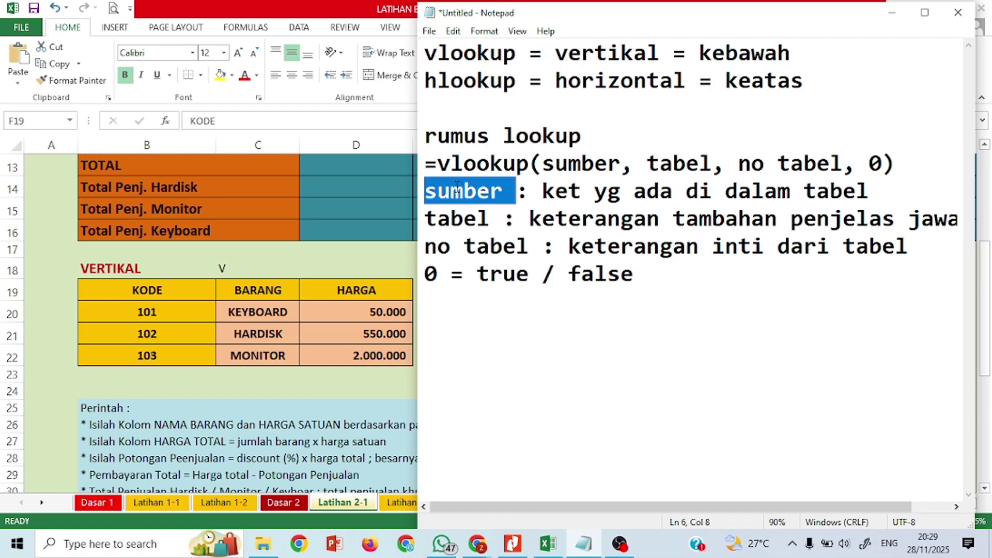
{"action": "left_click", "coordinate": [463, 327]}
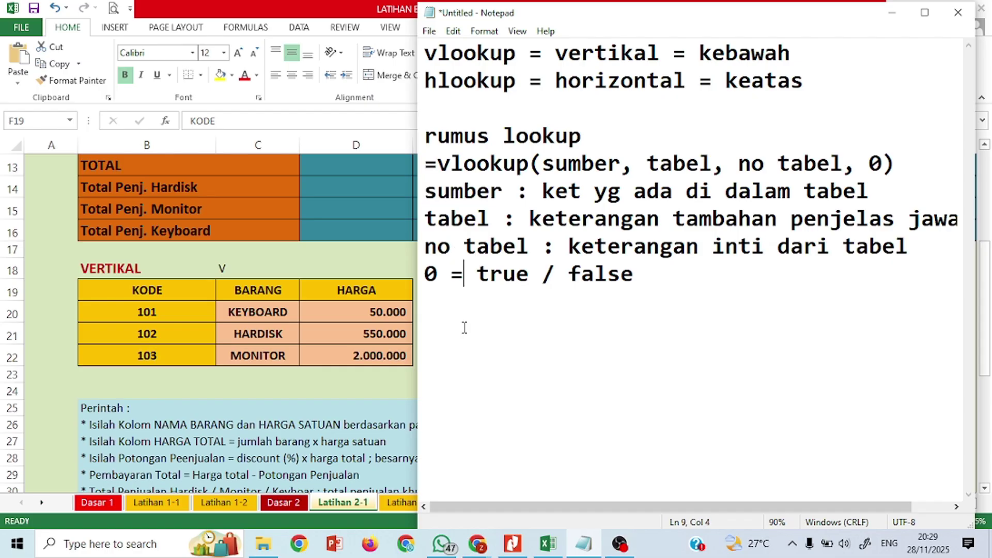
{"action": "double_click", "coordinate": [441, 219]}
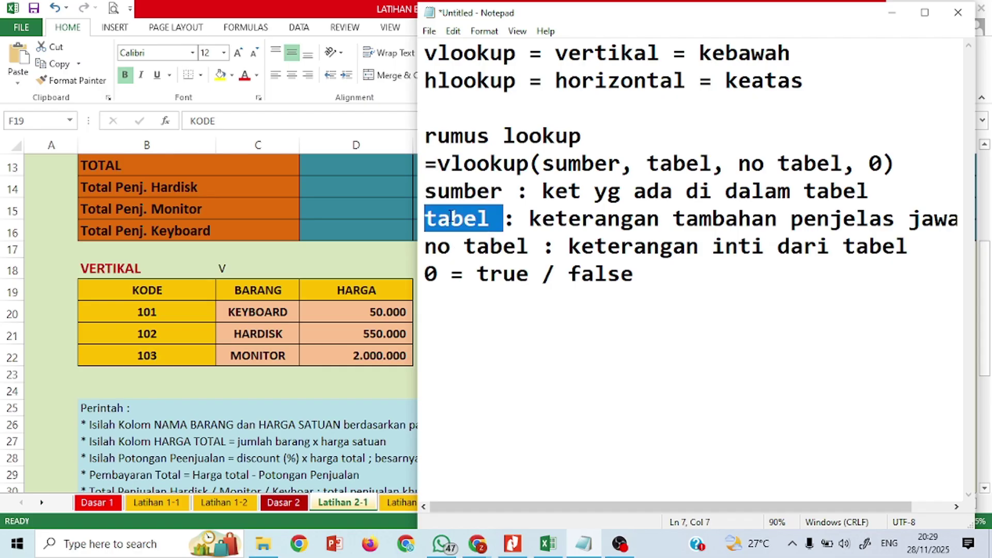
{"action": "left_click", "coordinate": [457, 190]}
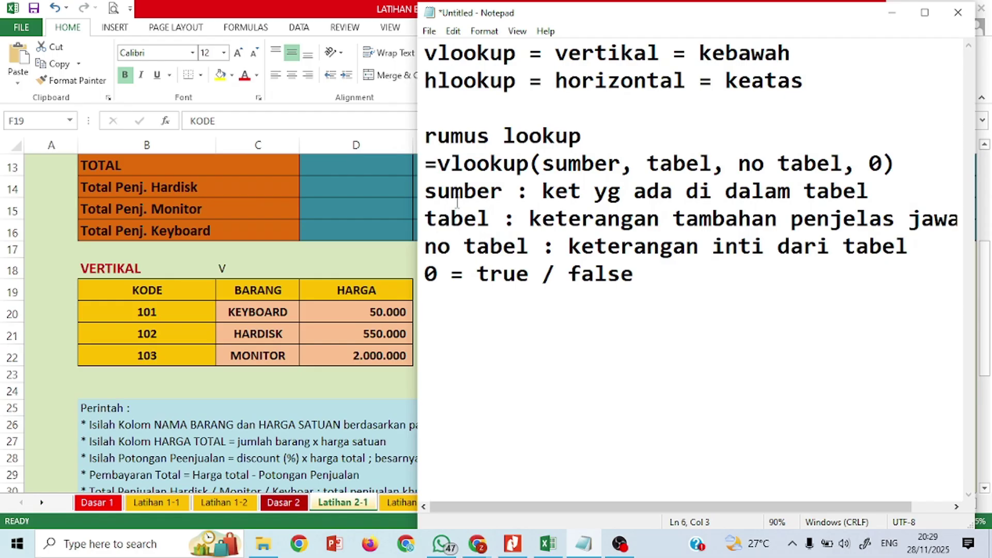
{"action": "left_click", "coordinate": [477, 248]}
{"action": "double_click", "coordinate": [477, 248]}
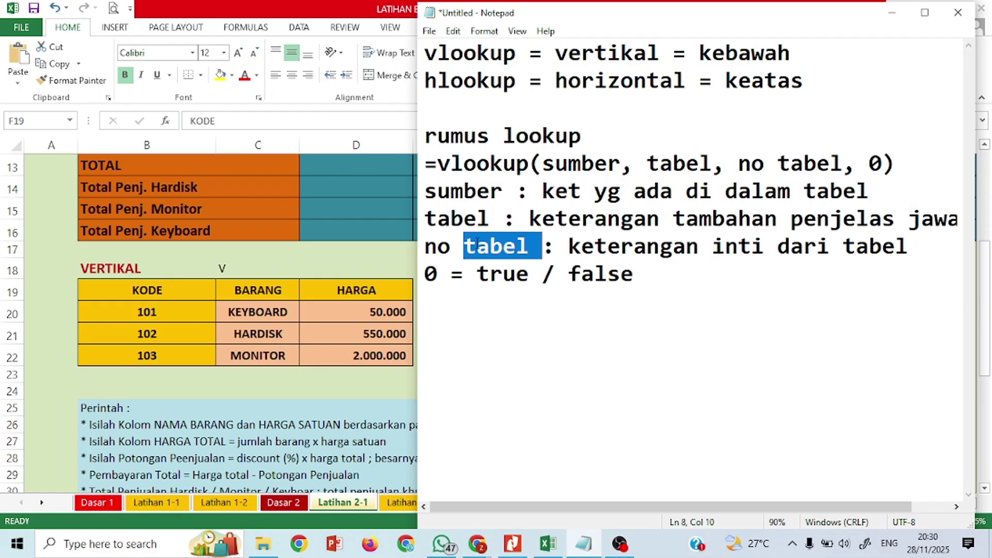
{"action": "left_click", "coordinate": [458, 213]}
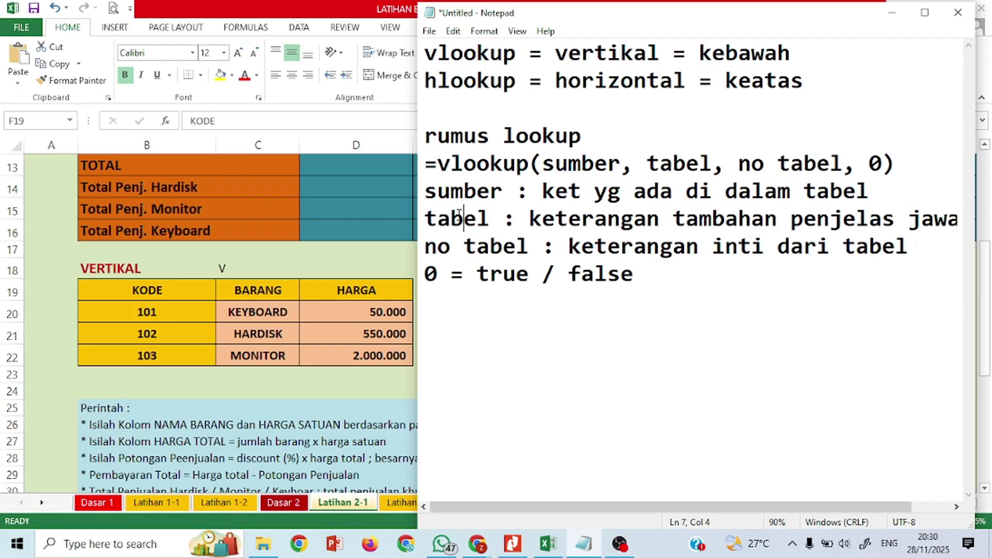
{"action": "left_click", "coordinate": [459, 194]}
Switch to the Excel workbook and reduce the height of empty row 17 above the VERTIKAL and HORIZONTAL tables.
{"action": "left_click", "coordinate": [236, 219]}
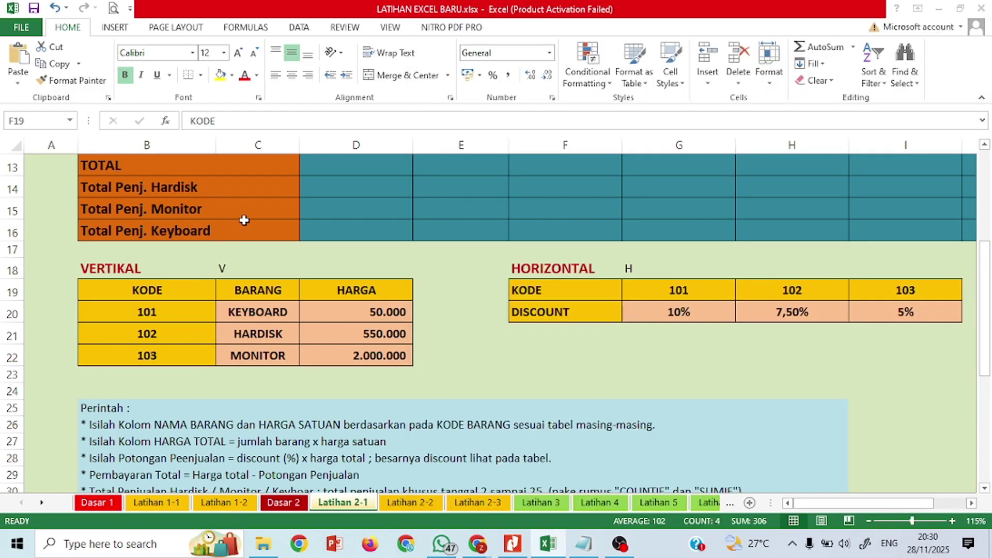
{"action": "scroll", "coordinate": [361, 268], "scroll_direction": "up", "scroll_amount": 2}
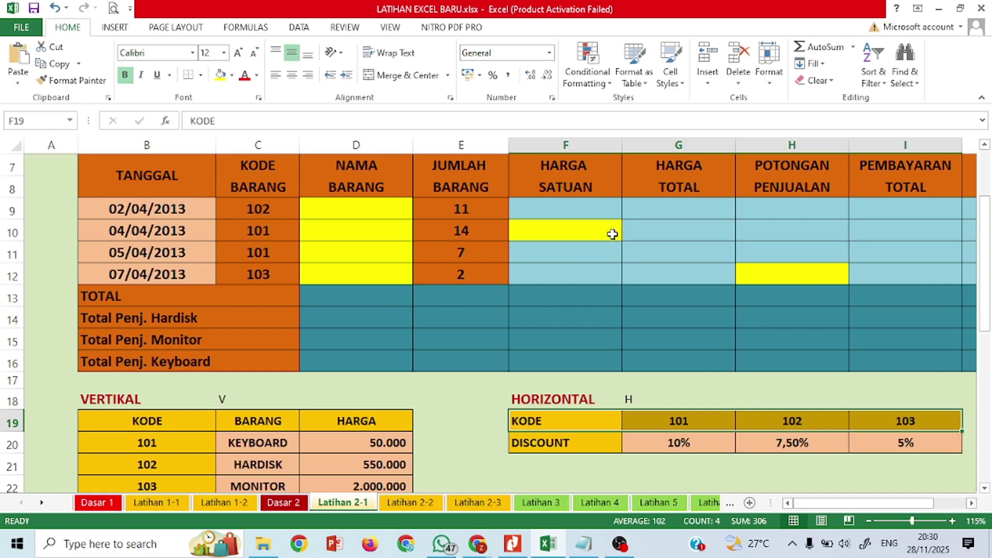
{"action": "left_click", "coordinate": [12, 254]}
{"action": "right_click", "coordinate": [12, 254]}
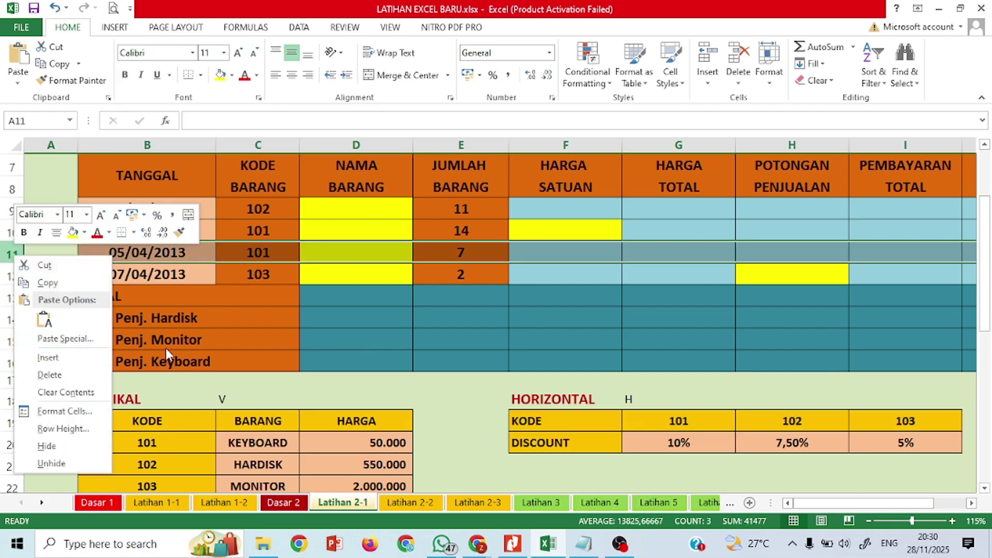
{"action": "key", "text": "Escape"}
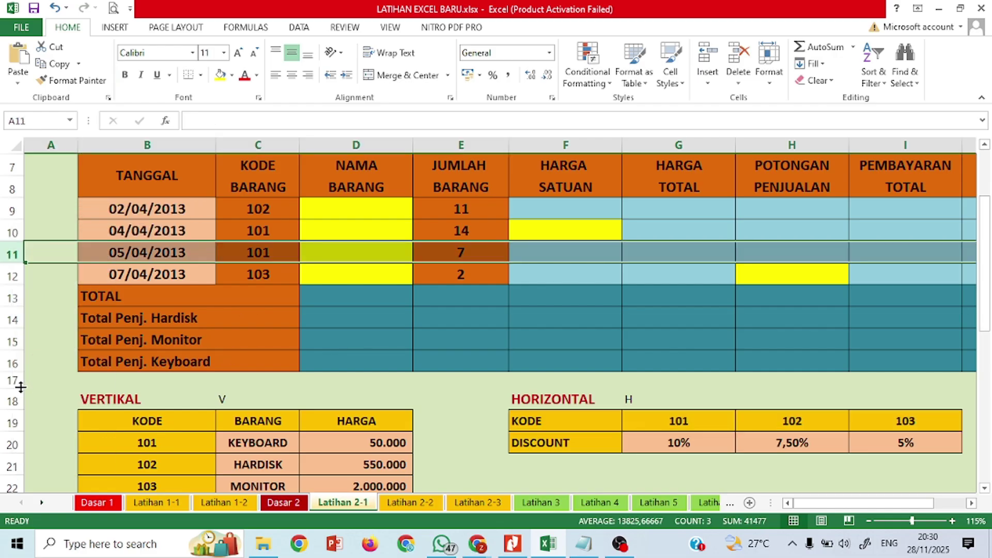
{"action": "left_click_drag", "start_coordinate": [21, 387], "coordinate": [21, 374]}
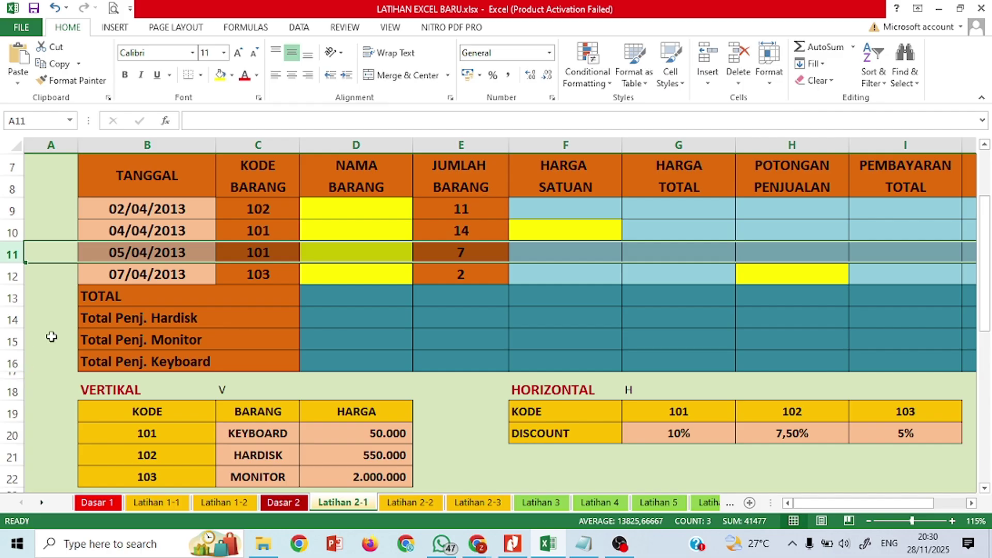
{"action": "left_click", "coordinate": [31, 190]}
Fill the NAMA BARANG column with hardisk in D9 and keyboard in D10 and D11.
{"action": "left_click", "coordinate": [390, 208]}
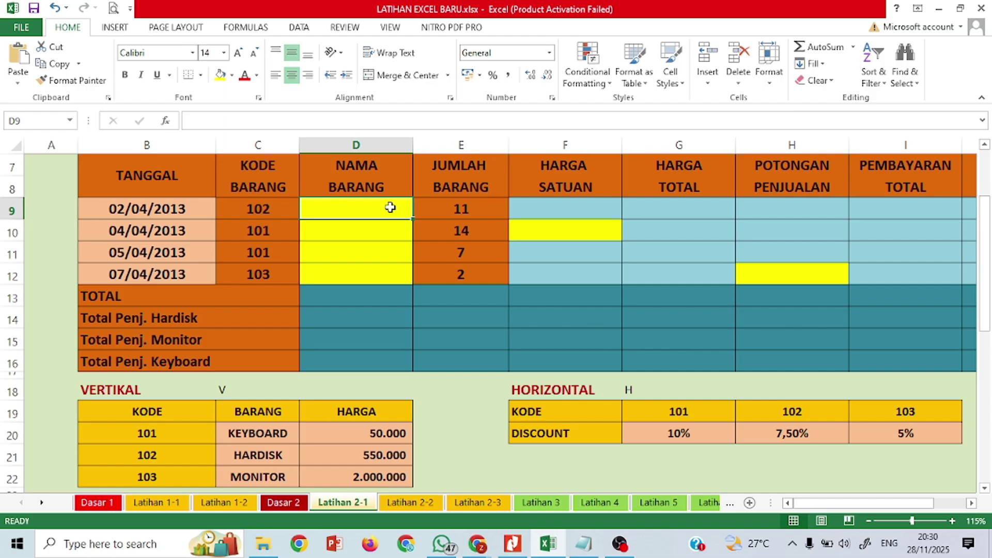
{"action": "type", "text": "hardisk"}
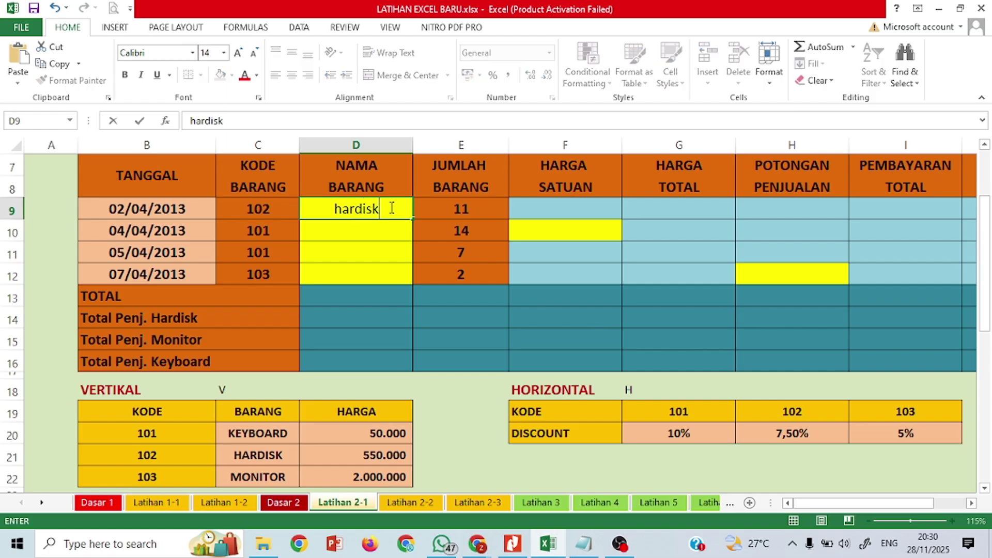
{"action": "key", "text": "Return"}
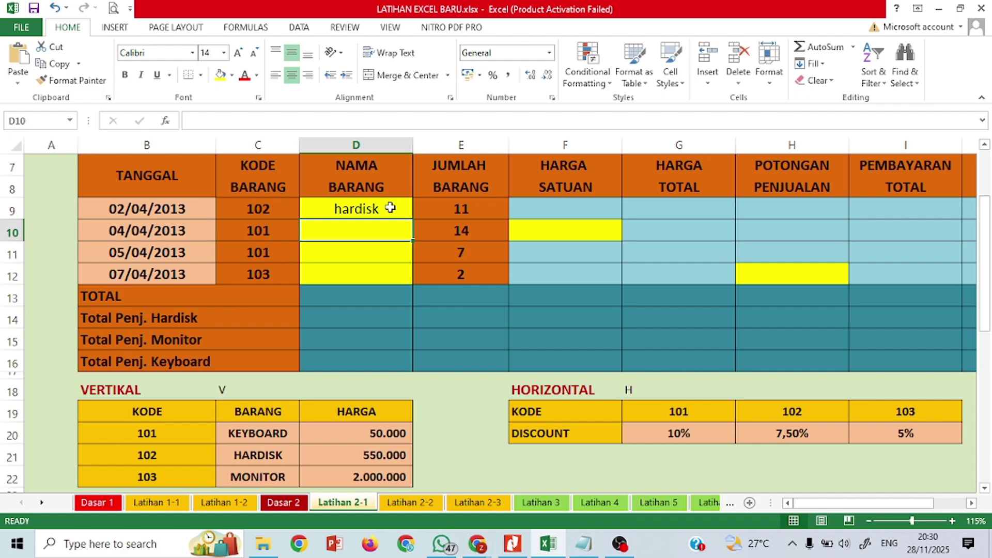
{"action": "type", "text": "k"}
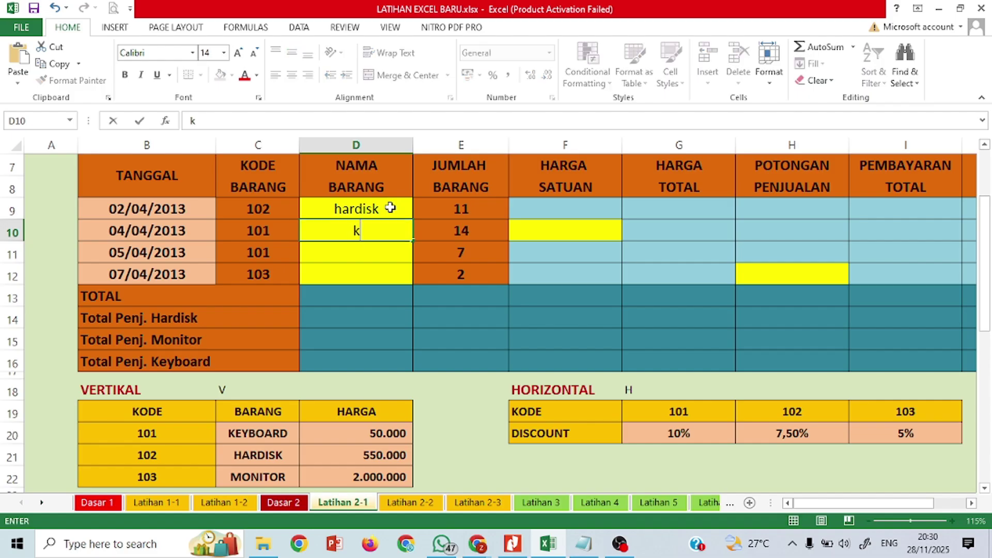
{"action": "type", "text": "eyboard"}
{"action": "key", "text": "Return"}
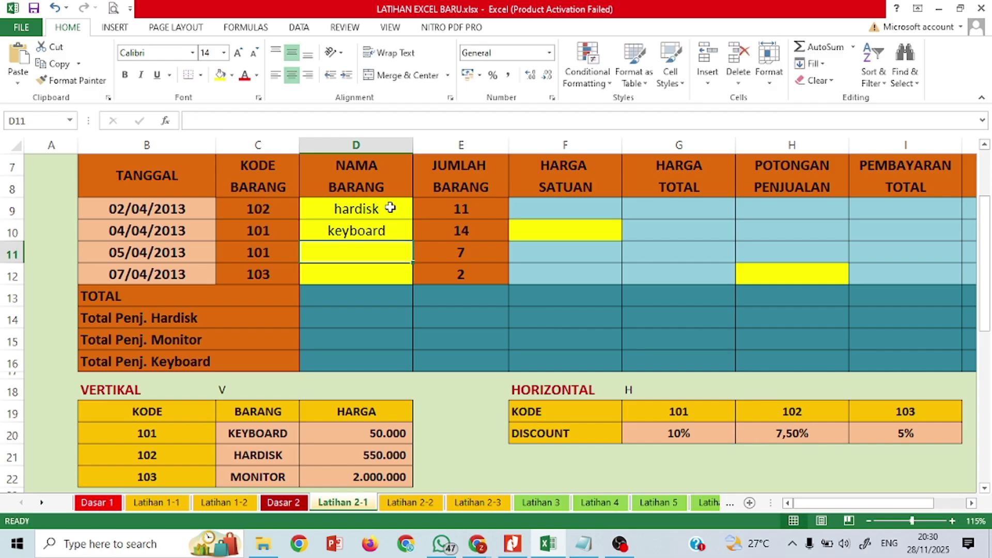
{"action": "type", "text": "keyboard"}
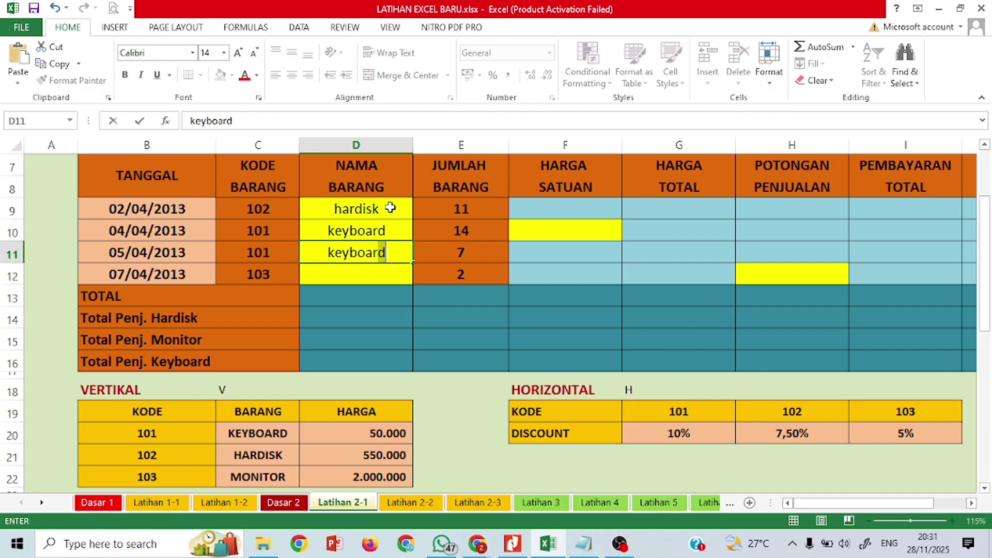
{"action": "key", "text": "Return"}
Enter monitor as the item name for code 103 in D12.
{"action": "type", "text": "minitor"}
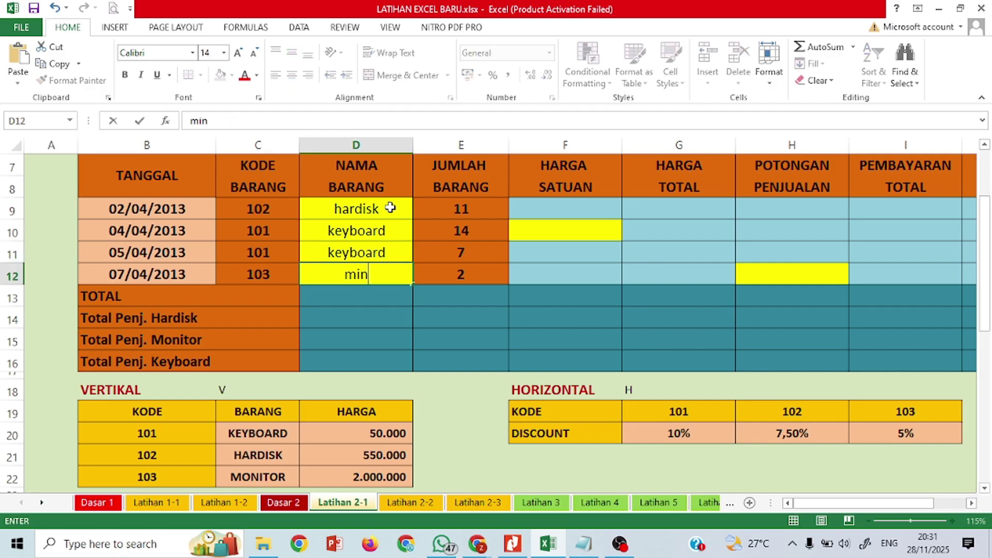
{"action": "key", "text": "BackSpace"}
{"action": "key", "text": "BackSpace"}
{"action": "key", "text": "BackSpace"}
{"action": "key", "text": "BackSpace"}
{"action": "key", "text": "BackSpace"}
{"action": "key", "text": "BackSpace"}
{"action": "type", "text": "onitor"}
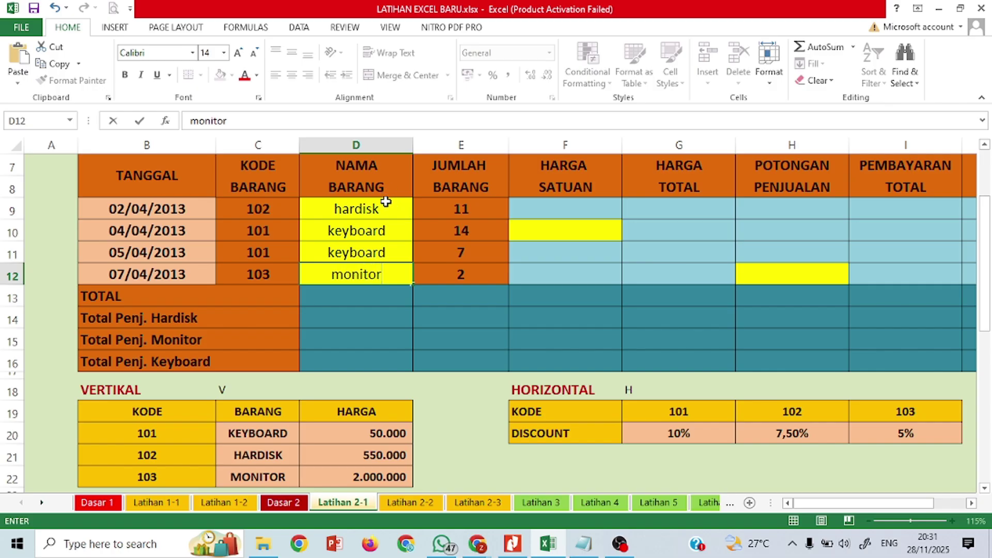
{"action": "left_click", "coordinate": [381, 207]}
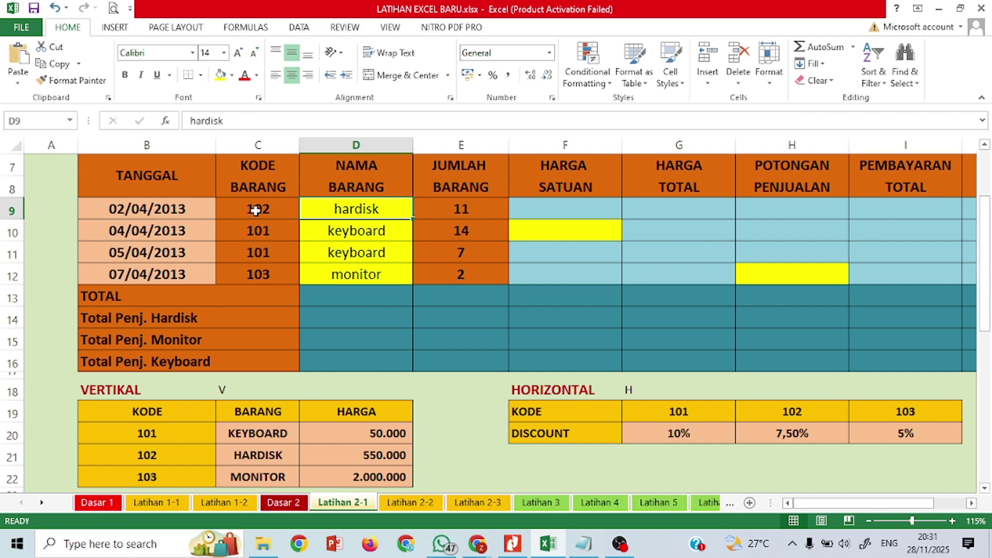
Open Paint and paste the captured screenshot of the worksheet onto the canvas.
{"action": "key", "text": "super"}
{"action": "type", "text": "paint"}
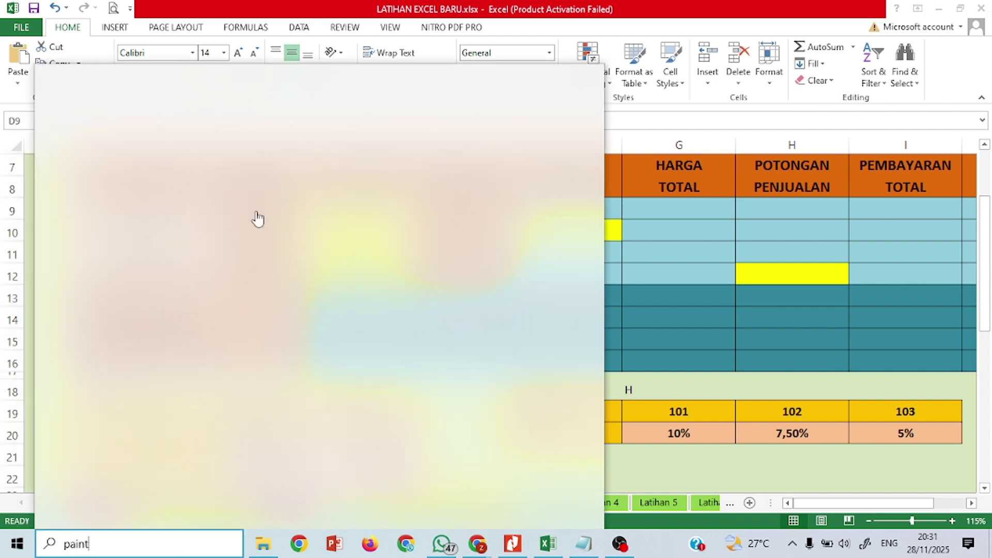
{"action": "key", "text": "Escape"}
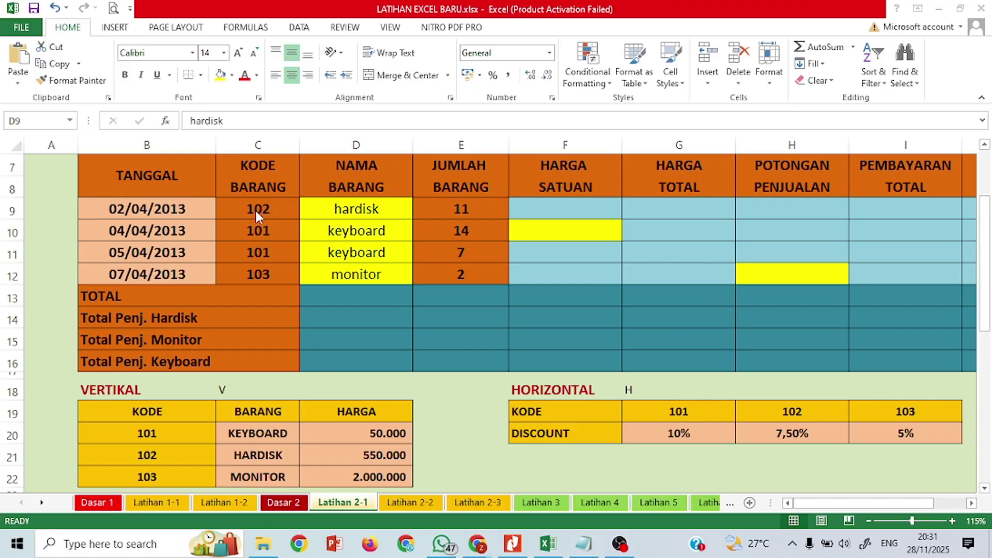
{"action": "key", "text": "ctrl+v"}
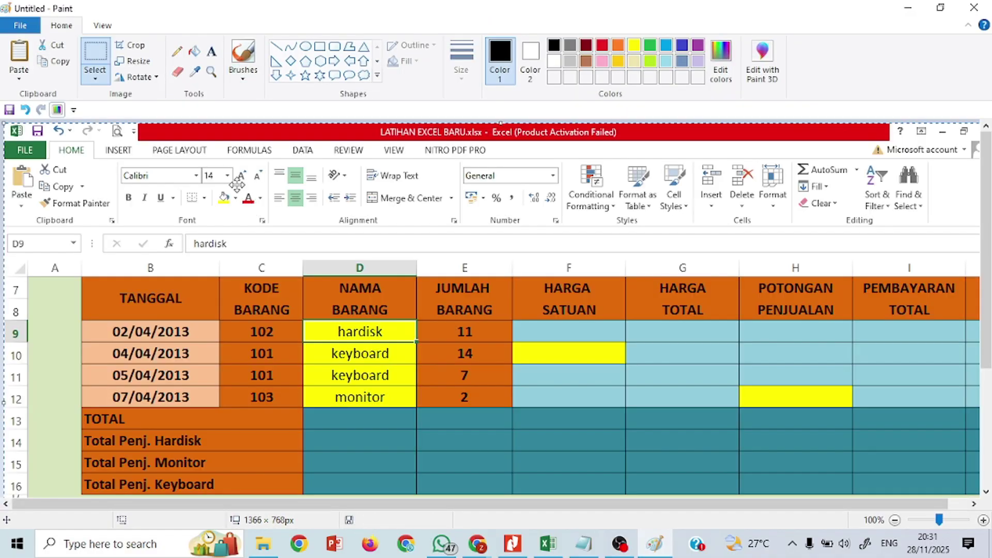
{"action": "scroll", "coordinate": [271, 220], "scroll_direction": "down", "scroll_amount": 3}
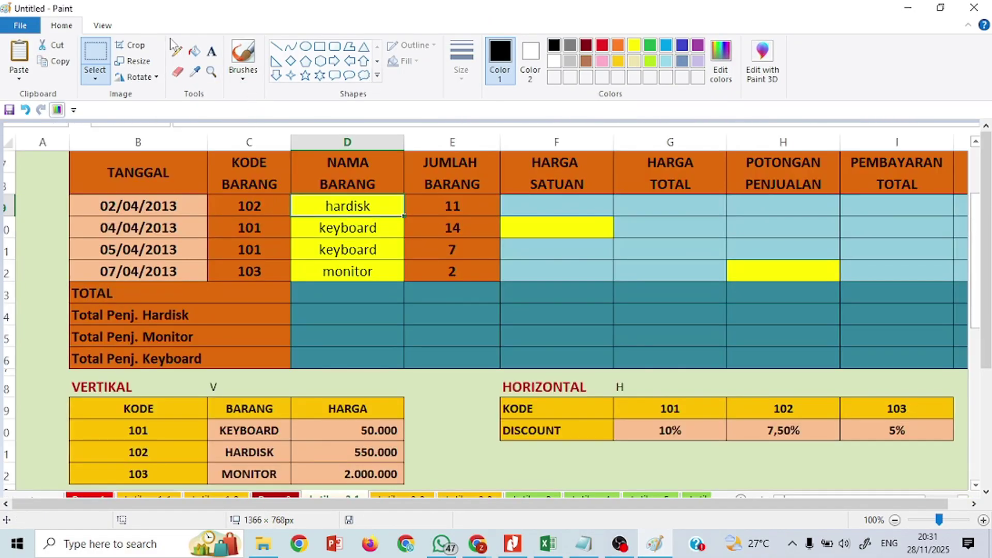
Try to circle code 102 in the KODE BARANG column with the black Pencil, and undo the last stroke.
{"action": "left_click", "coordinate": [177, 51]}
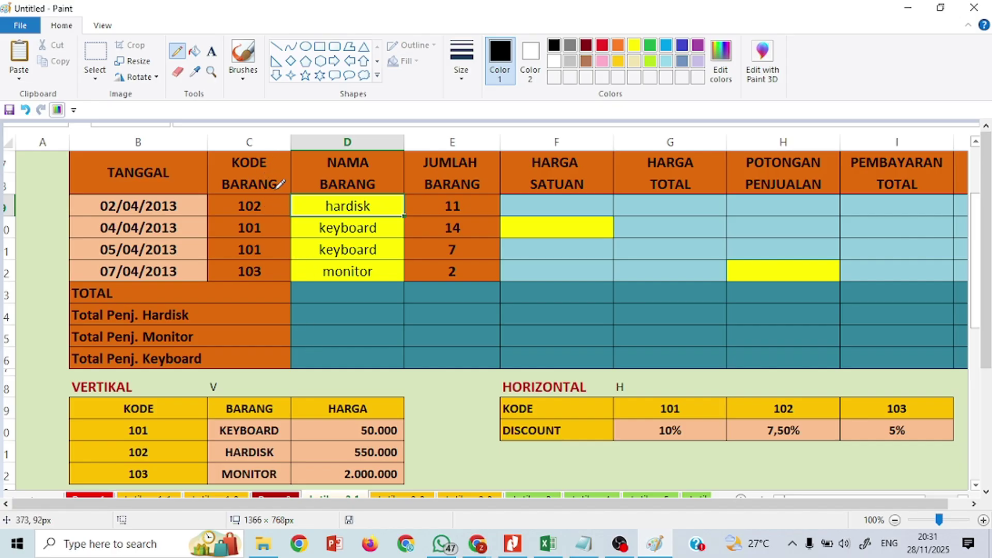
{"action": "left_click_drag", "start_coordinate": [275, 190], "coordinate": [241, 176]}
{"action": "mouse_move", "coordinate": [247, 179]}
{"action": "left_mouse_down"}
{"action": "mouse_move", "coordinate": [239, 226]}
{"action": "mouse_move", "coordinate": [268, 210]}
{"action": "left_mouse_up"}
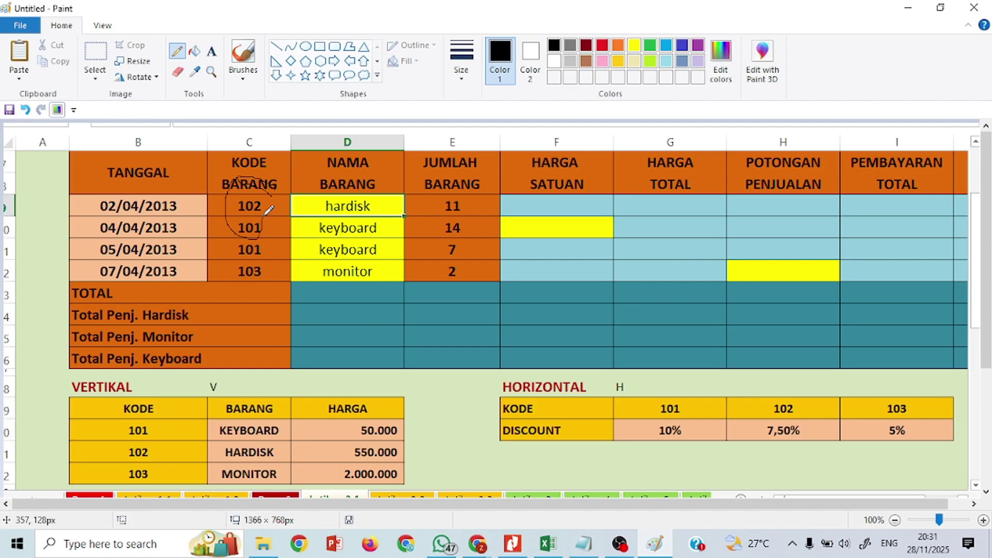
{"action": "key", "text": "ctrl+z"}
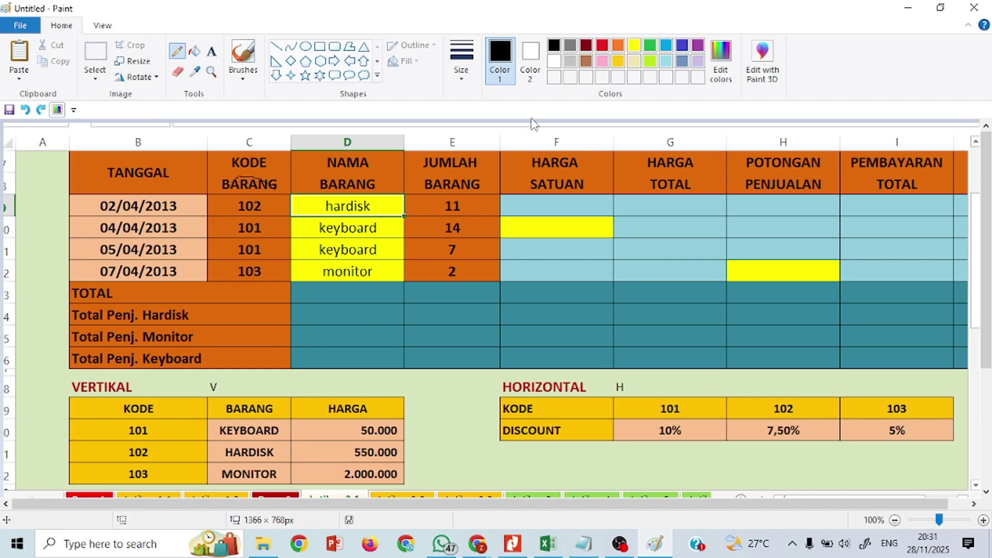
{"action": "left_click", "coordinate": [603, 46]}
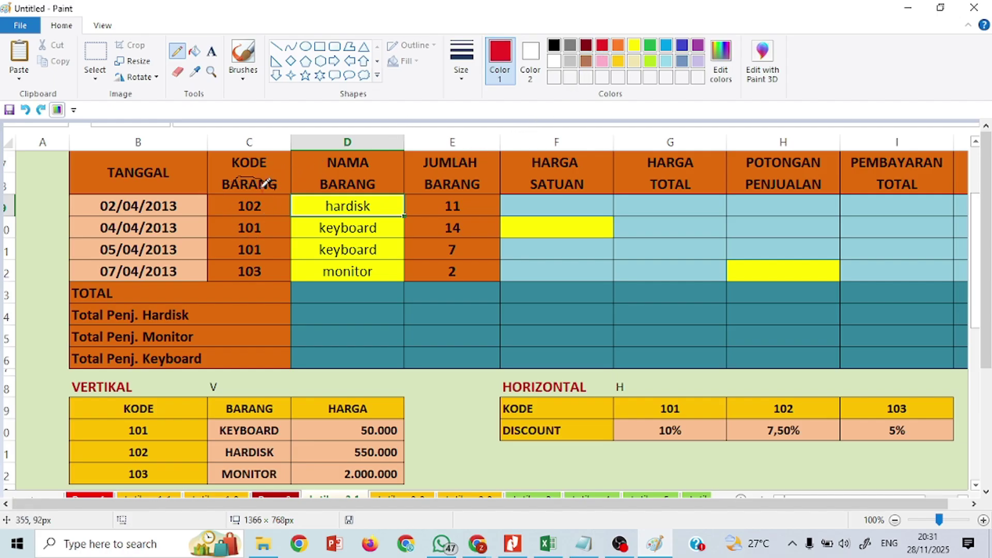
{"action": "mouse_move", "coordinate": [263, 185]}
{"action": "left_mouse_down"}
{"action": "mouse_move", "coordinate": [258, 225]}
{"action": "mouse_move", "coordinate": [271, 178]}
{"action": "left_mouse_up"}
{"action": "key", "text": "ctrl+z"}
With the yellow Pencil, circle codes 102, 101 and 103 under KODE BARANG and draw arrows to the matching codes in the VERTIKAL table.
{"action": "left_click", "coordinate": [635, 47]}
{"action": "mouse_move", "coordinate": [247, 176]}
{"action": "left_mouse_down"}
{"action": "mouse_move", "coordinate": [279, 196]}
{"action": "mouse_move", "coordinate": [227, 197]}
{"action": "mouse_move", "coordinate": [242, 190]}
{"action": "left_mouse_up"}
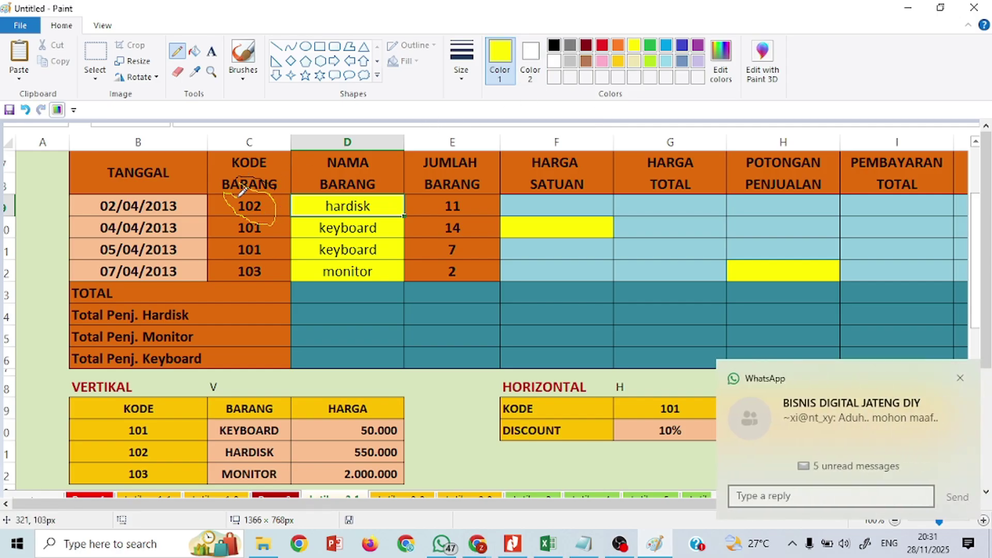
{"action": "key", "text": "ctrl+z"}
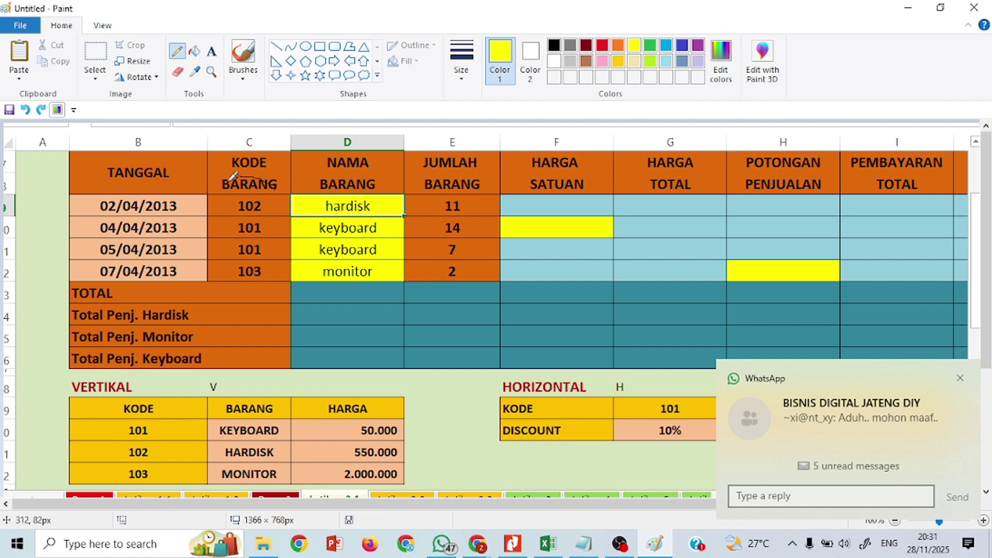
{"action": "mouse_move", "coordinate": [230, 181]}
{"action": "left_mouse_down"}
{"action": "mouse_move", "coordinate": [284, 196]}
{"action": "mouse_move", "coordinate": [219, 201]}
{"action": "mouse_move", "coordinate": [256, 157]}
{"action": "mouse_move", "coordinate": [269, 286]}
{"action": "mouse_move", "coordinate": [158, 451]}
{"action": "mouse_move", "coordinate": [171, 432]}
{"action": "left_mouse_up"}
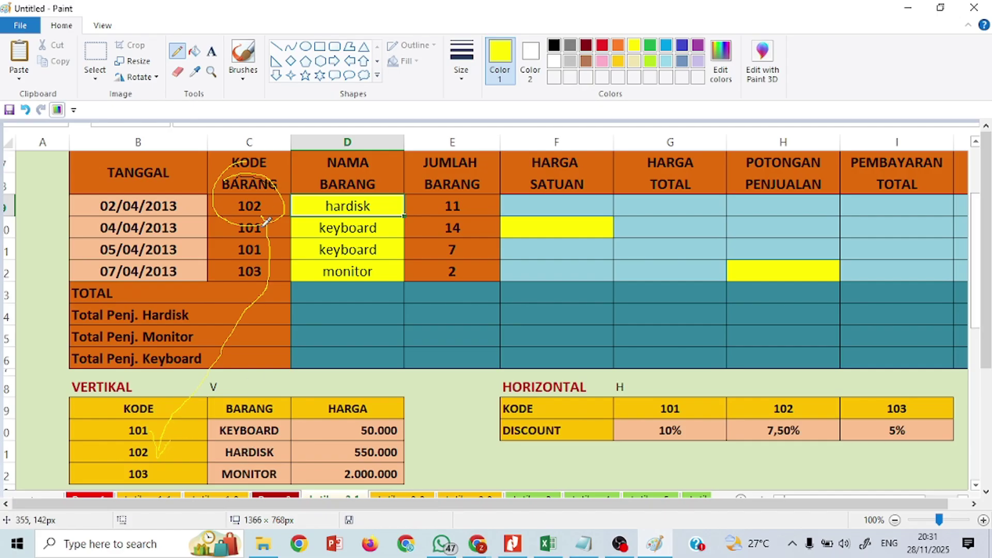
{"action": "mouse_move", "coordinate": [267, 219]}
{"action": "left_mouse_down"}
{"action": "mouse_move", "coordinate": [228, 221]}
{"action": "mouse_move", "coordinate": [267, 223]}
{"action": "mouse_move", "coordinate": [206, 313]}
{"action": "mouse_move", "coordinate": [193, 425]}
{"action": "mouse_move", "coordinate": [182, 419]}
{"action": "mouse_move", "coordinate": [192, 417]}
{"action": "left_mouse_up"}
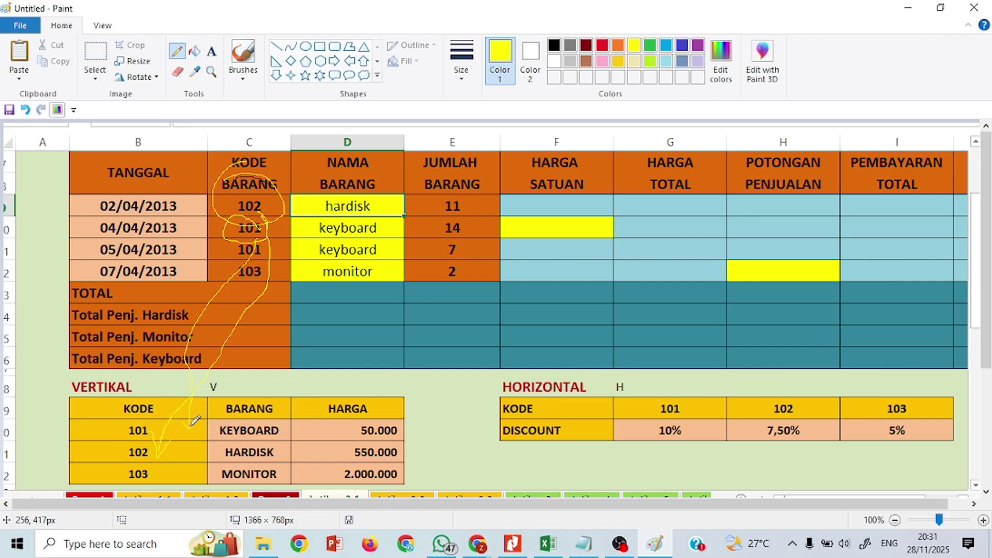
{"action": "mouse_move", "coordinate": [267, 255]}
{"action": "left_mouse_down"}
{"action": "mouse_move", "coordinate": [223, 285]}
{"action": "mouse_move", "coordinate": [283, 266]}
{"action": "mouse_move", "coordinate": [249, 290]}
{"action": "mouse_move", "coordinate": [207, 461]}
{"action": "left_mouse_up"}
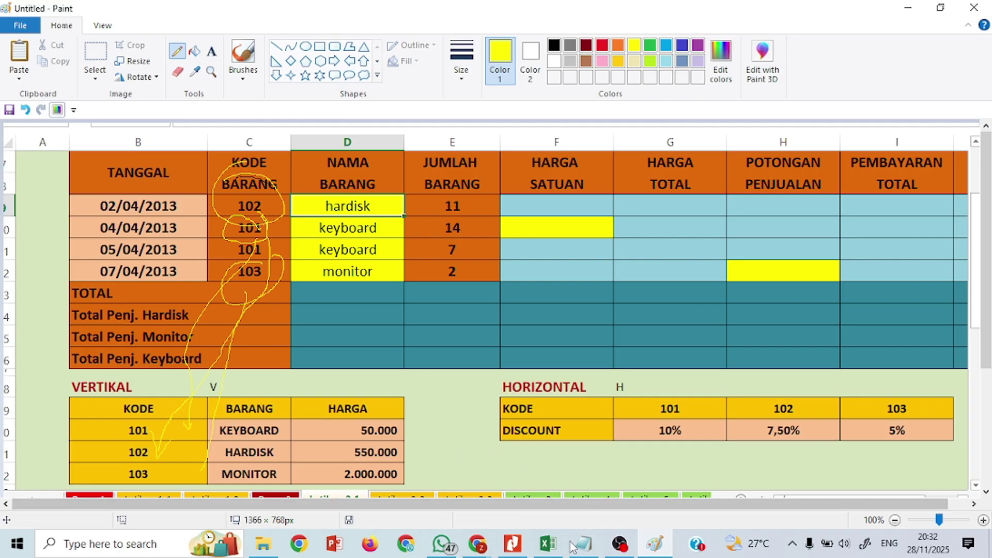
Switch to Excel and clear the item names in D9:D12 of the NAMA BARANG column.
{"action": "left_click", "coordinate": [536, 548]}
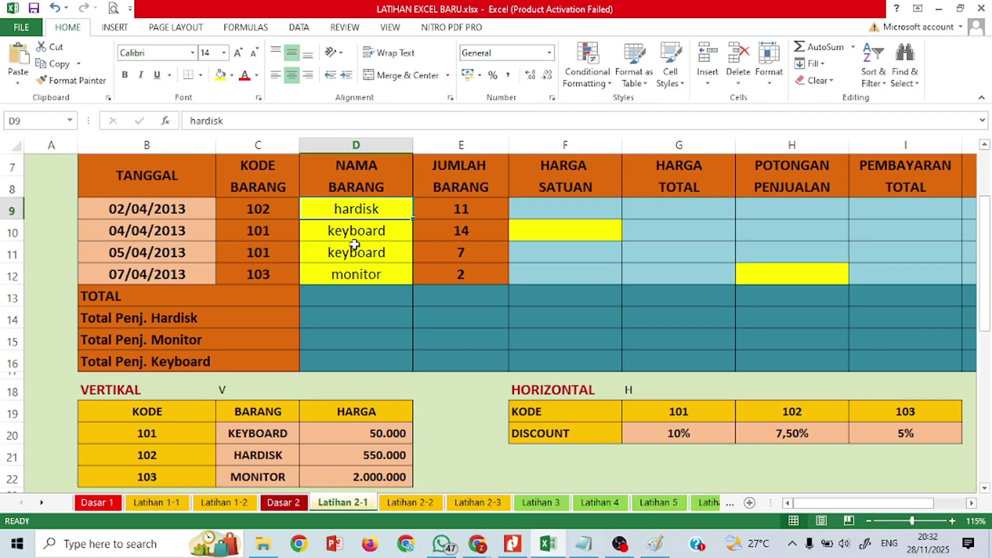
{"action": "key", "text": "shift+Down"}
{"action": "key", "text": "shift+Down"}
{"action": "key", "text": "shift+Down"}
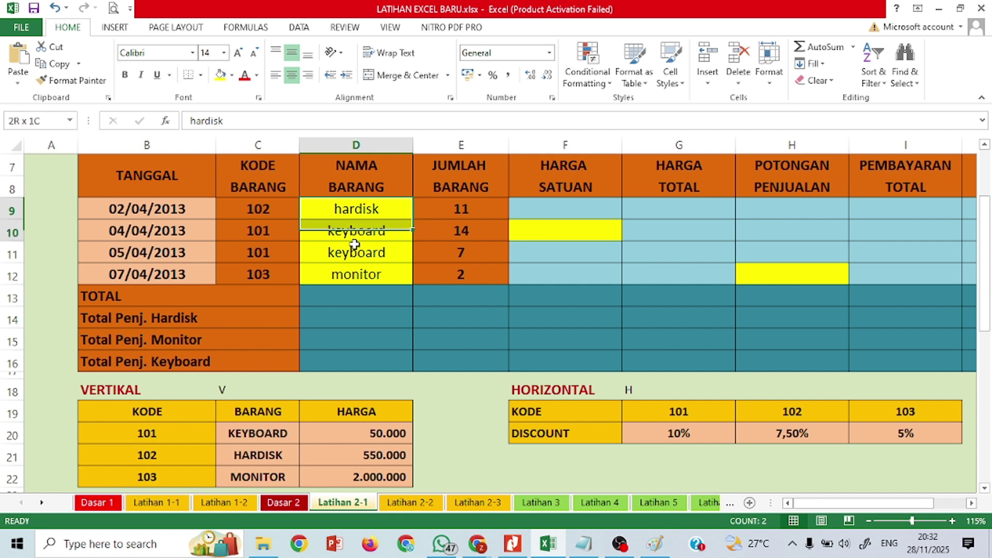
{"action": "key", "text": "Delete"}
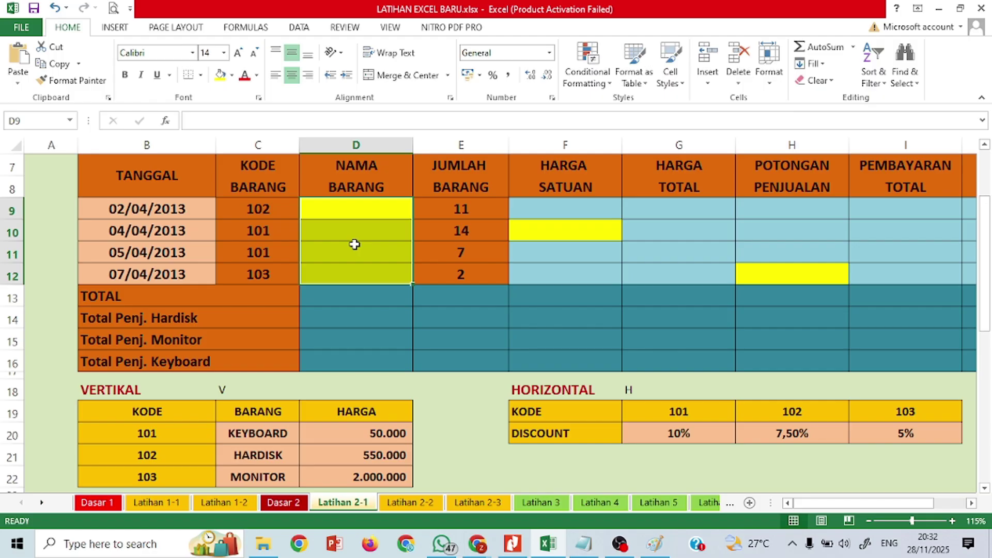
Examine the VERTIKAL lookup table's KODE, BARANG and HARGA headers and its list of item names.
{"action": "left_click", "coordinate": [181, 416]}
{"action": "left_click", "coordinate": [271, 414]}
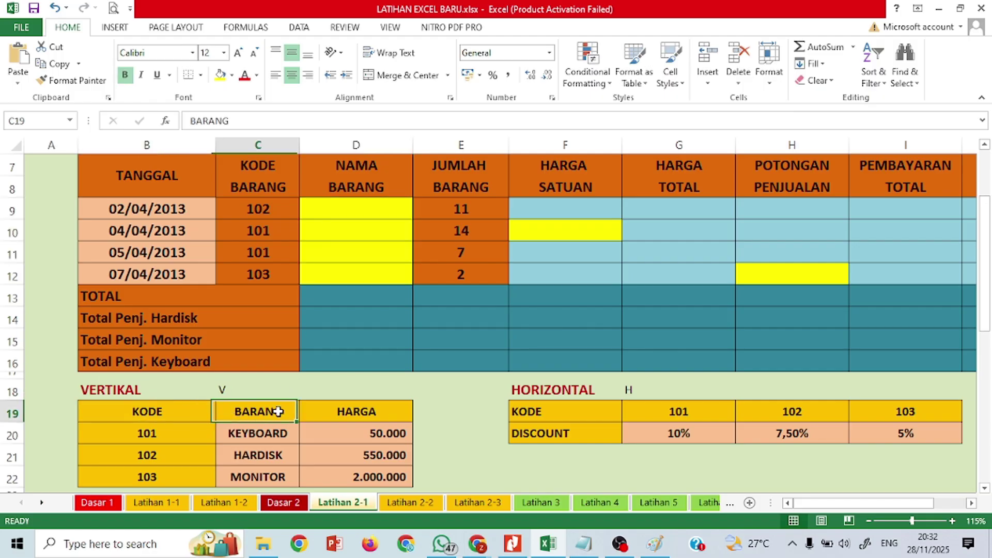
{"action": "left_click", "coordinate": [326, 420]}
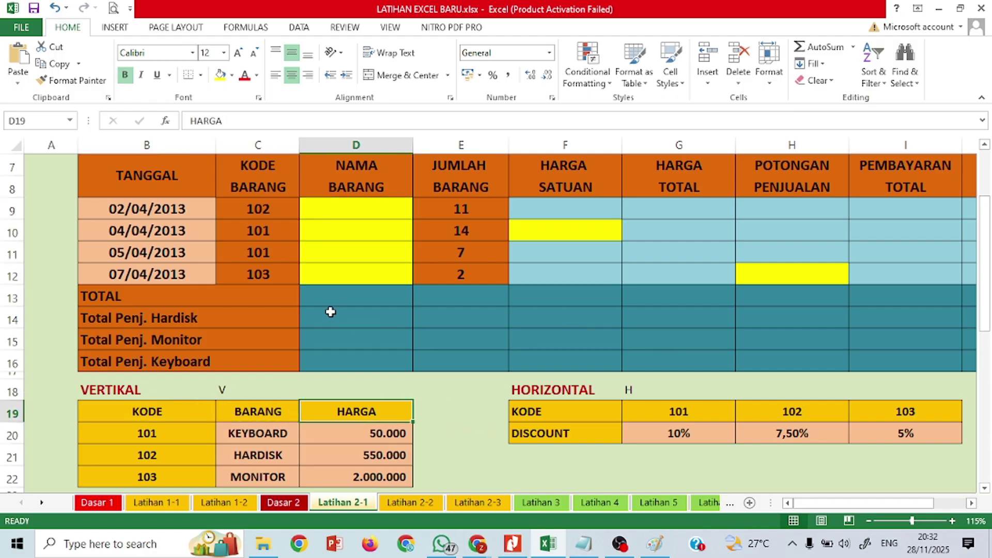
{"action": "left_click", "coordinate": [223, 392]}
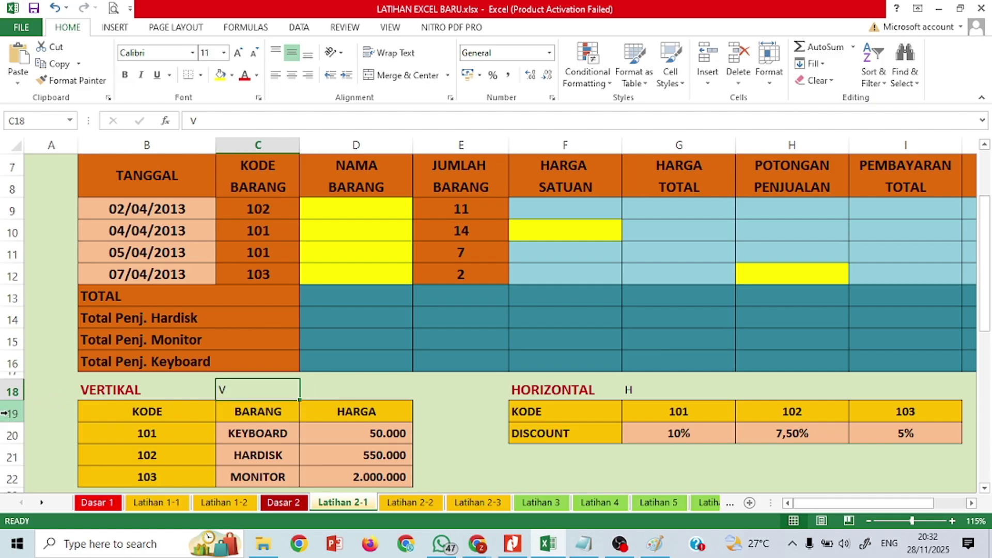
{"action": "left_click", "coordinate": [332, 206]}
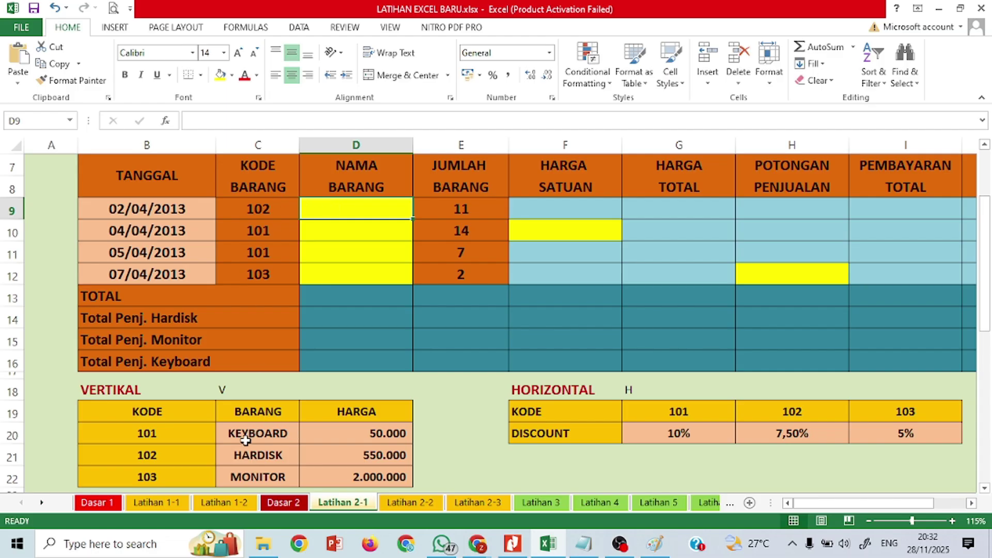
{"action": "left_click_drag", "start_coordinate": [239, 436], "coordinate": [235, 477]}
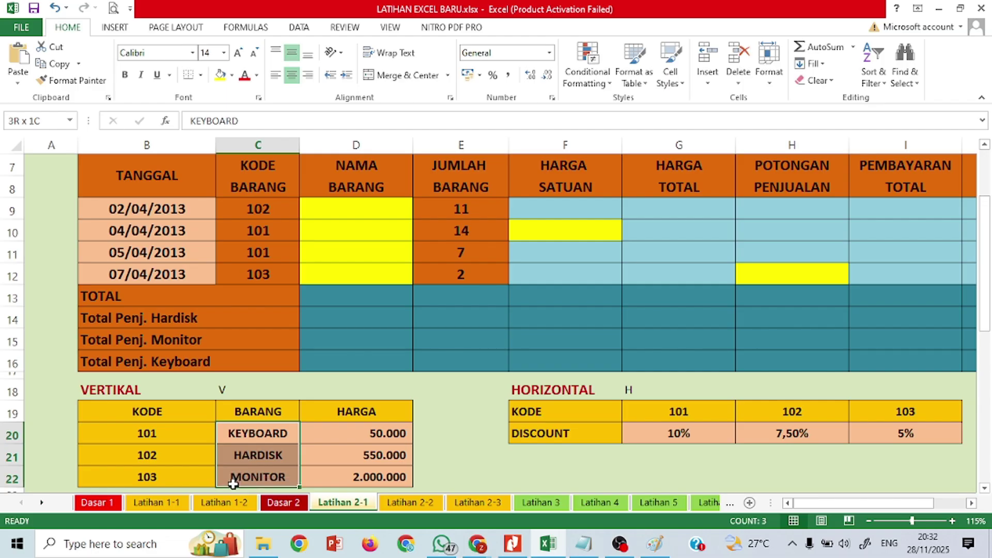
{"action": "left_click", "coordinate": [235, 477]}
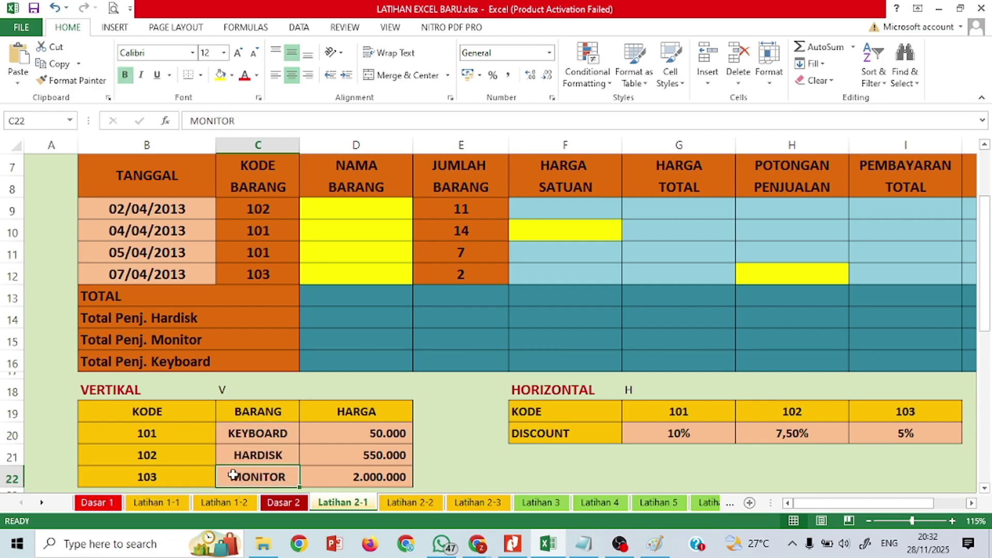
{"action": "left_click", "coordinate": [241, 431]}
{"action": "mouse_move", "coordinate": [240, 430]}
{"action": "left_mouse_down"}
{"action": "mouse_move", "coordinate": [239, 471]}
{"action": "mouse_move", "coordinate": [239, 463]}
{"action": "left_mouse_up"}
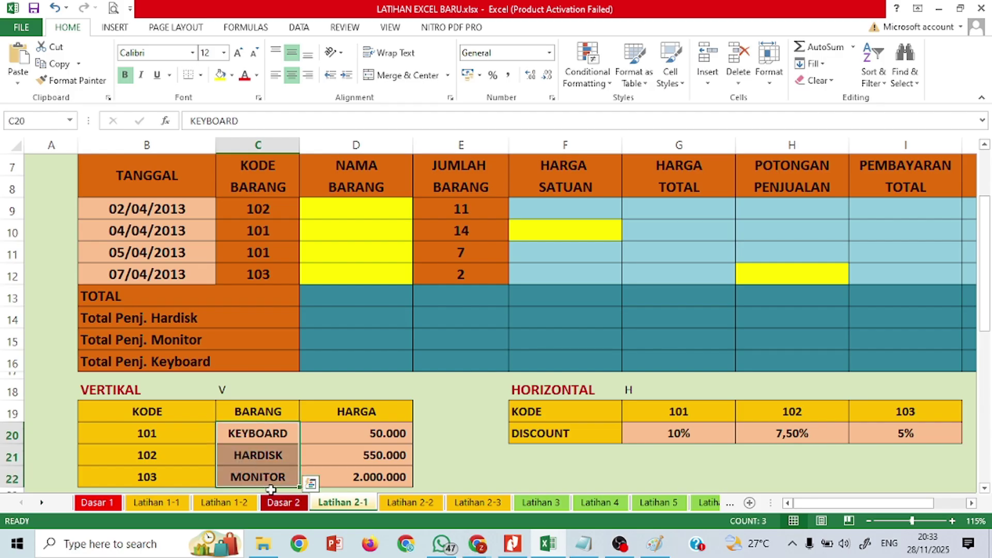
Review the IF Majemuk example and its Keterangan list in the Dasar 2 sheet, and return to Latihan 2-1.
{"action": "left_click", "coordinate": [284, 502]}
{"action": "scroll", "coordinate": [306, 391], "scroll_direction": "up", "scroll_amount": 5}
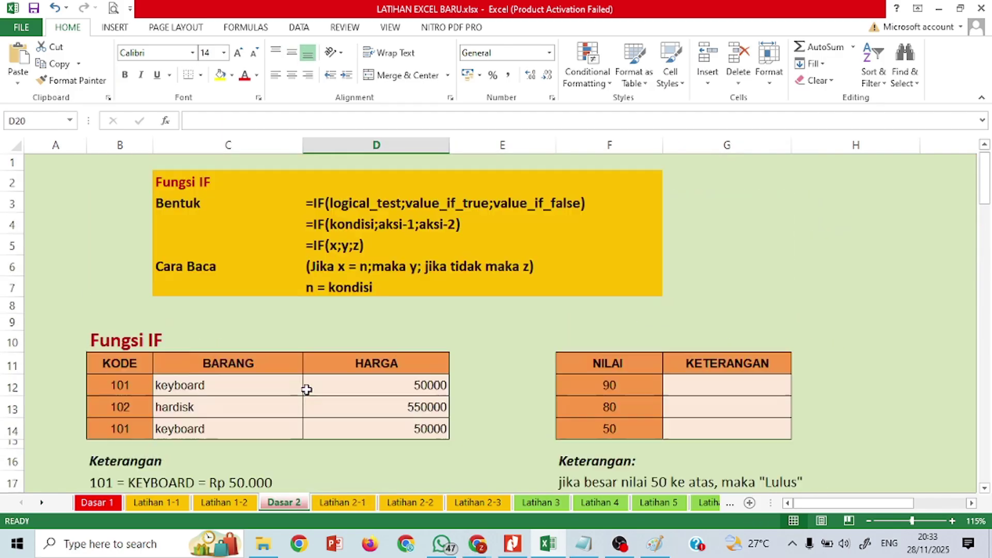
{"action": "scroll", "coordinate": [306, 395], "scroll_direction": "down", "scroll_amount": 10}
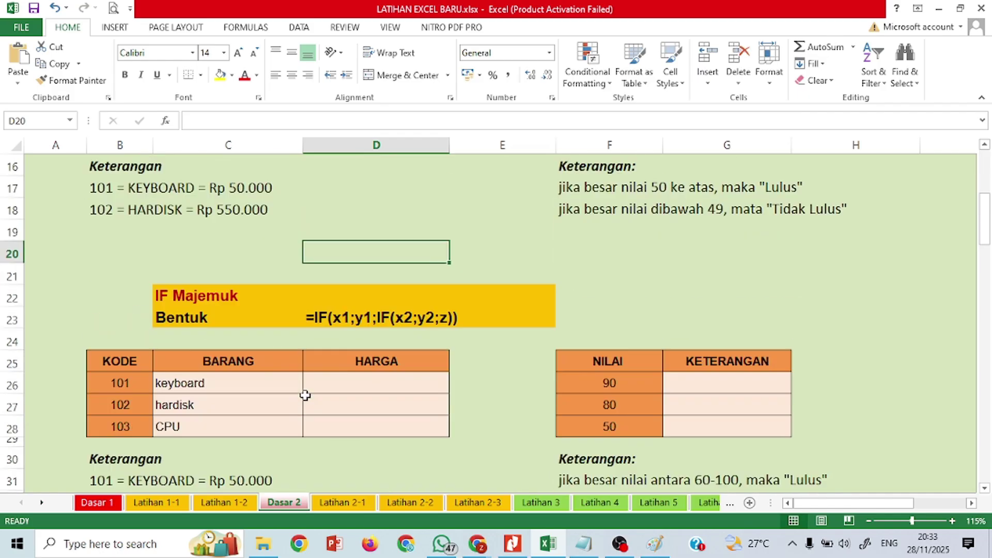
{"action": "scroll", "coordinate": [306, 396], "scroll_direction": "up", "scroll_amount": 4}
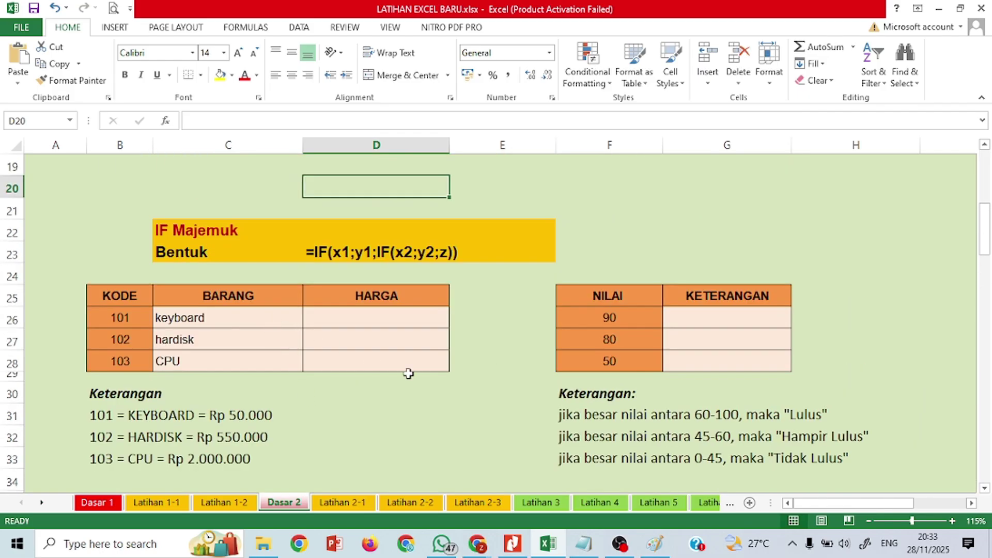
{"action": "left_click", "coordinate": [145, 415]}
{"action": "left_click_drag", "start_coordinate": [145, 415], "coordinate": [216, 461]}
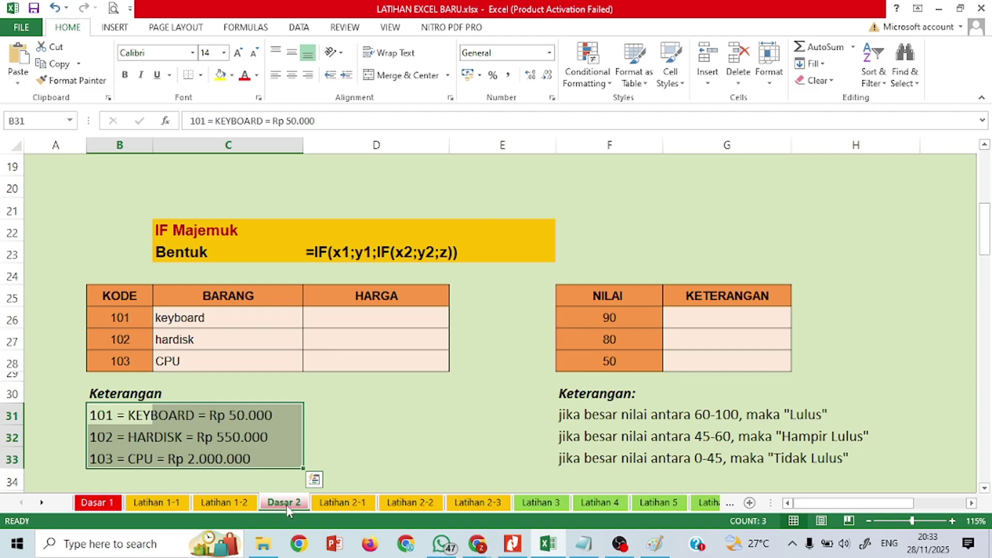
{"action": "left_click", "coordinate": [322, 505]}
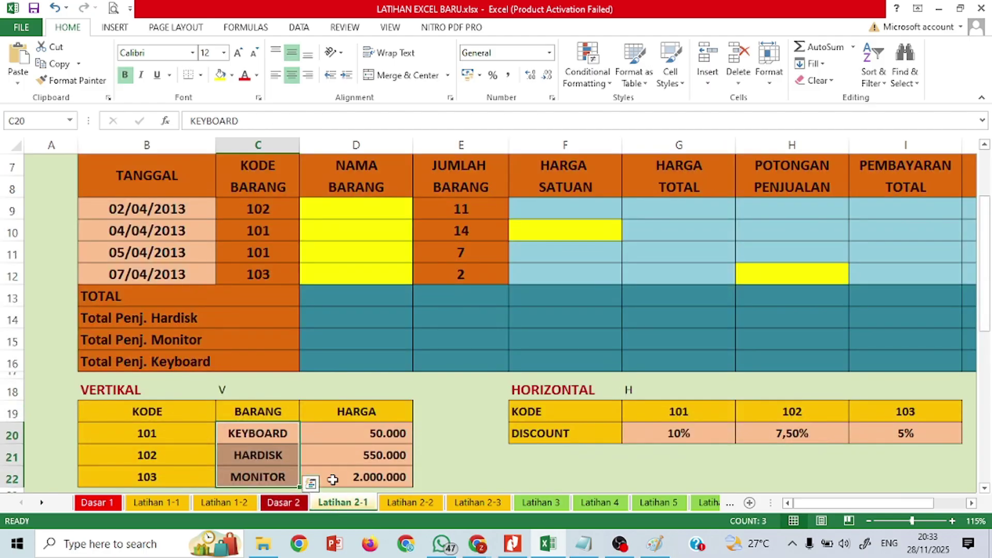
Begin the item-name formula in D9 with =vlookup(.
{"action": "left_click", "coordinate": [325, 213]}
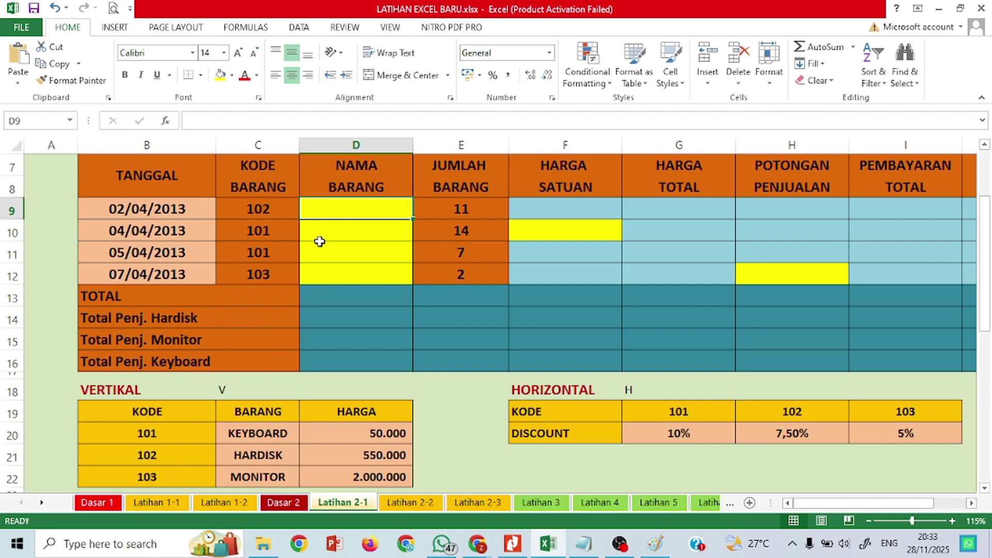
{"action": "type", "text": "=vlookip"}
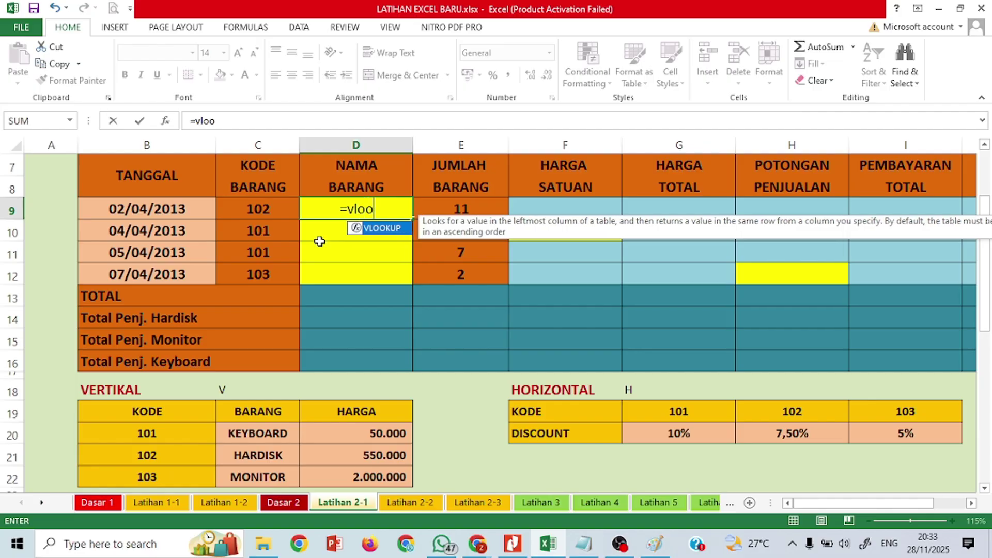
{"action": "key", "text": "BackSpace"}
{"action": "key", "text": "BackSpace"}
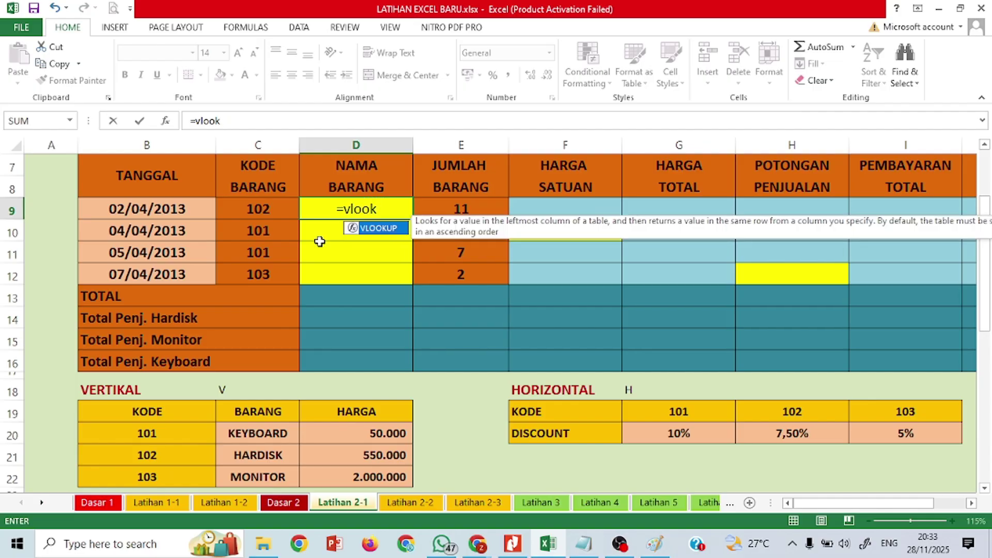
{"action": "key", "text": "Return"}
{"action": "left_click", "coordinate": [341, 207]}
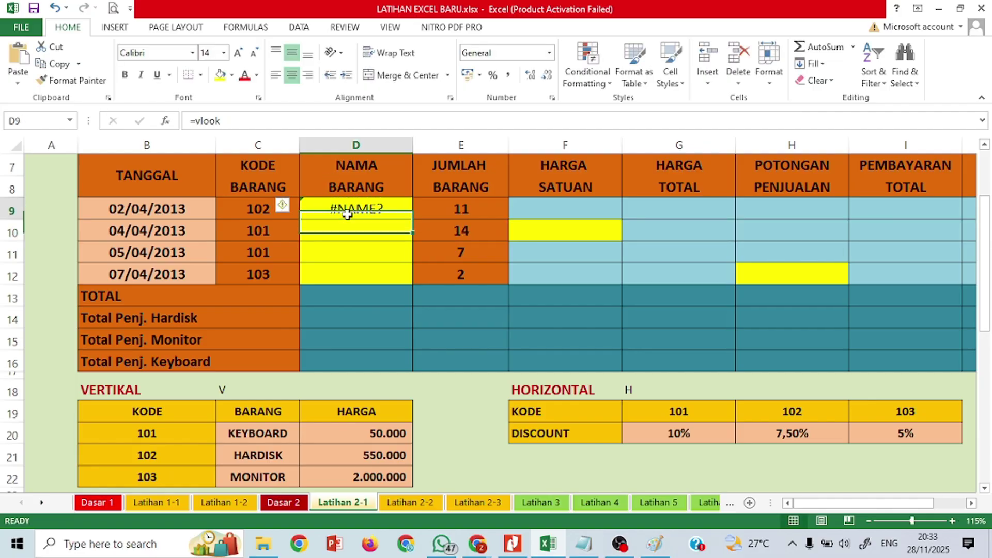
{"action": "left_click", "coordinate": [283, 120]}
{"action": "type", "text": "up("}
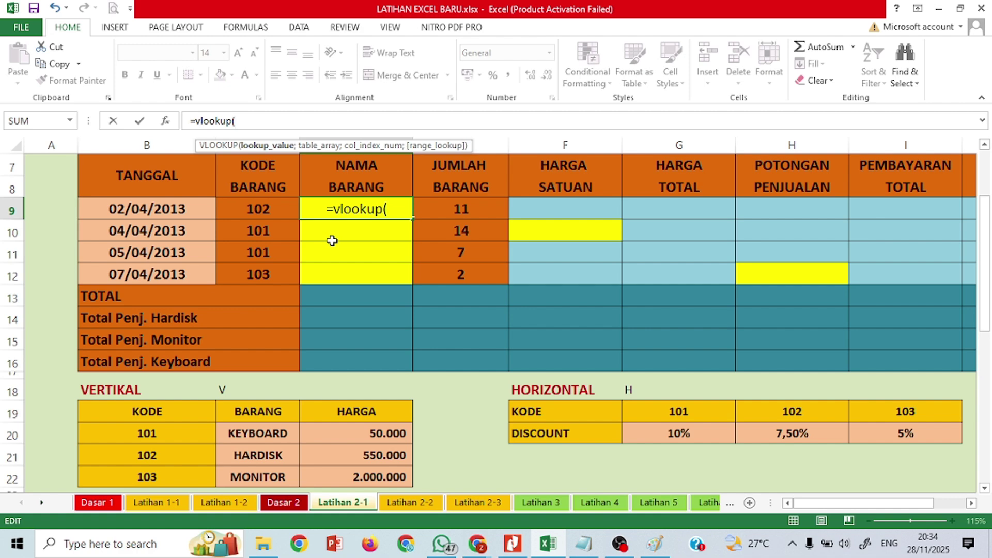
Use C9 as the lookup value in D9's VLOOKUP formula, dismissing the chat notification.
{"action": "left_click", "coordinate": [253, 211]}
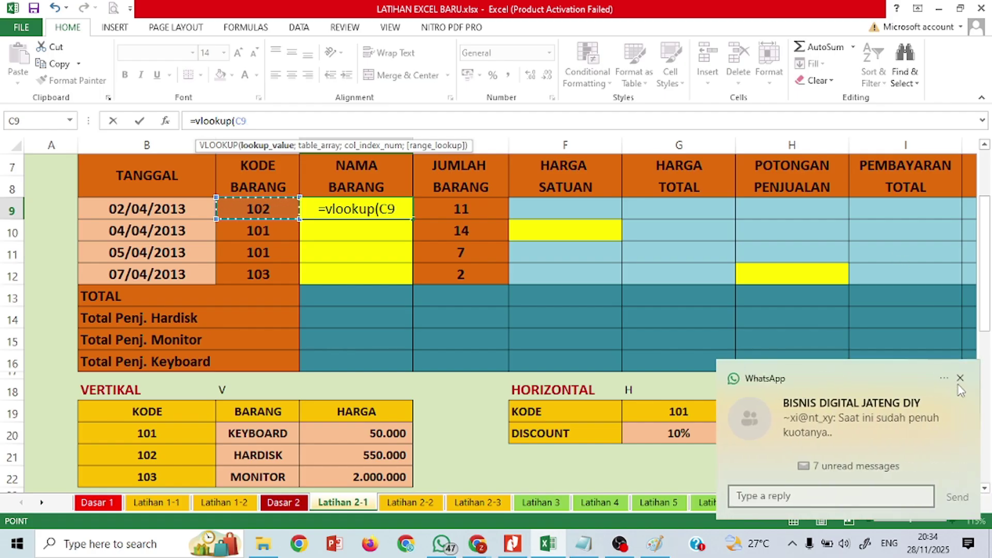
{"action": "left_click", "coordinate": [960, 377]}
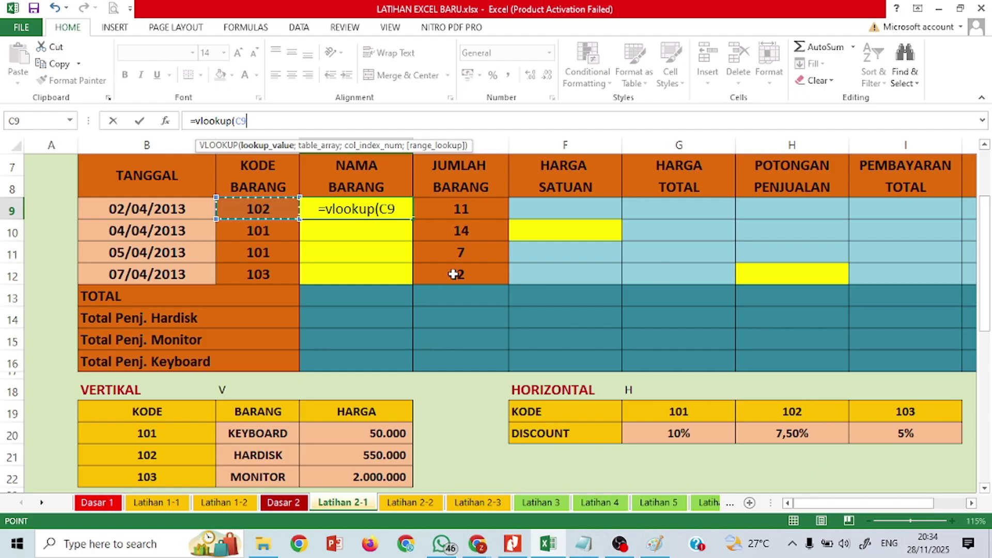
{"action": "left_click", "coordinate": [401, 210]}
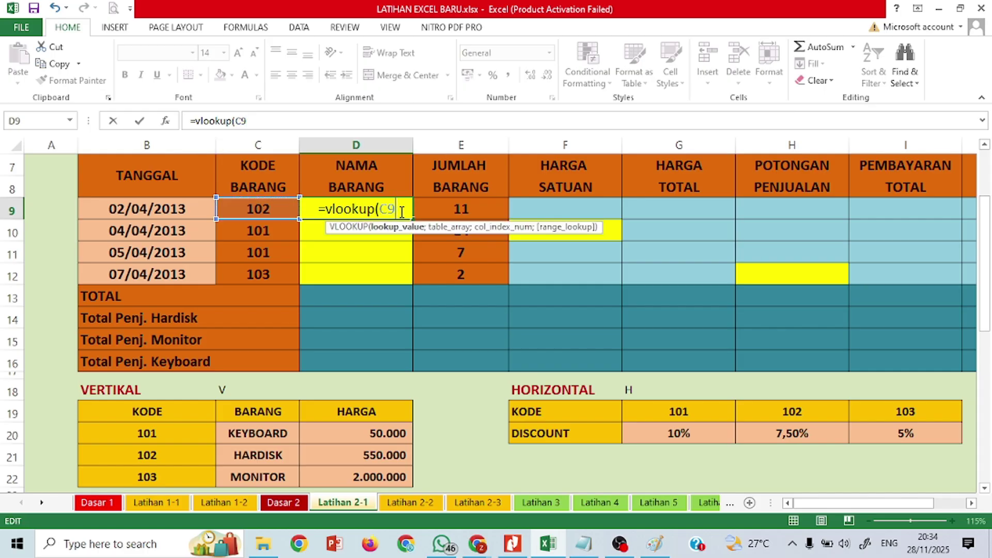
{"action": "type", "text": ";"}
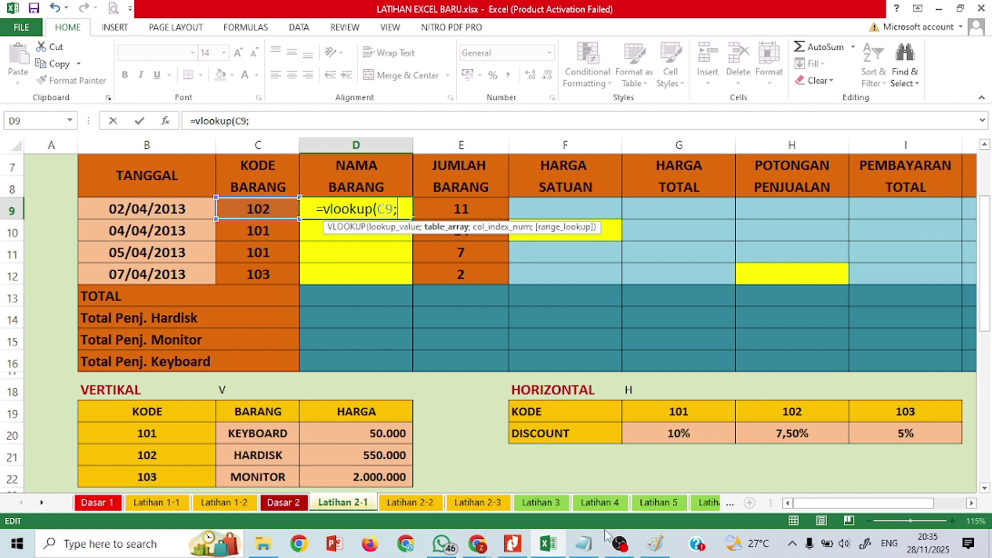
Check the lookup syntax notes in Notepad and set the VLOOKUP table array in D9 to the absolute range $B$19:$C$22.
{"action": "left_click", "coordinate": [590, 547]}
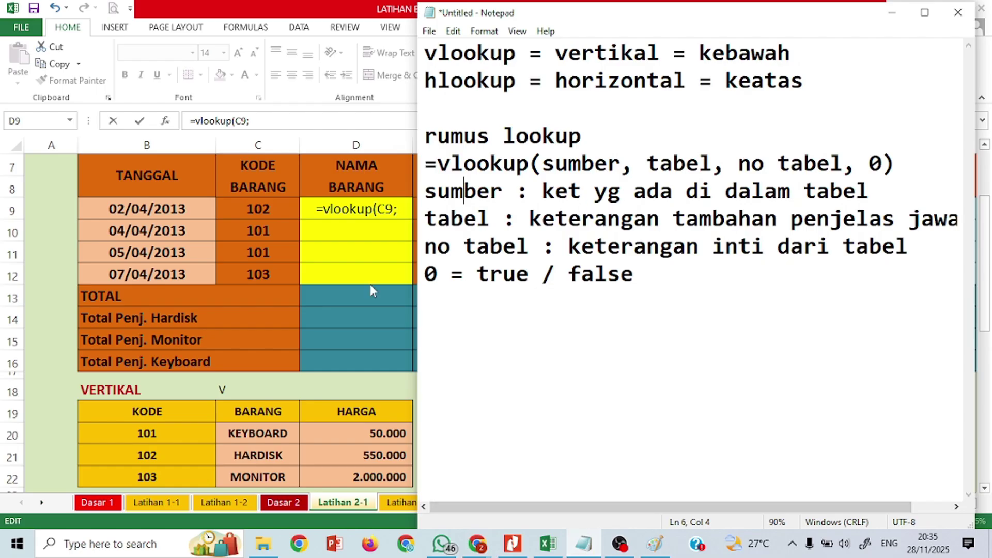
{"action": "left_click", "coordinate": [295, 368]}
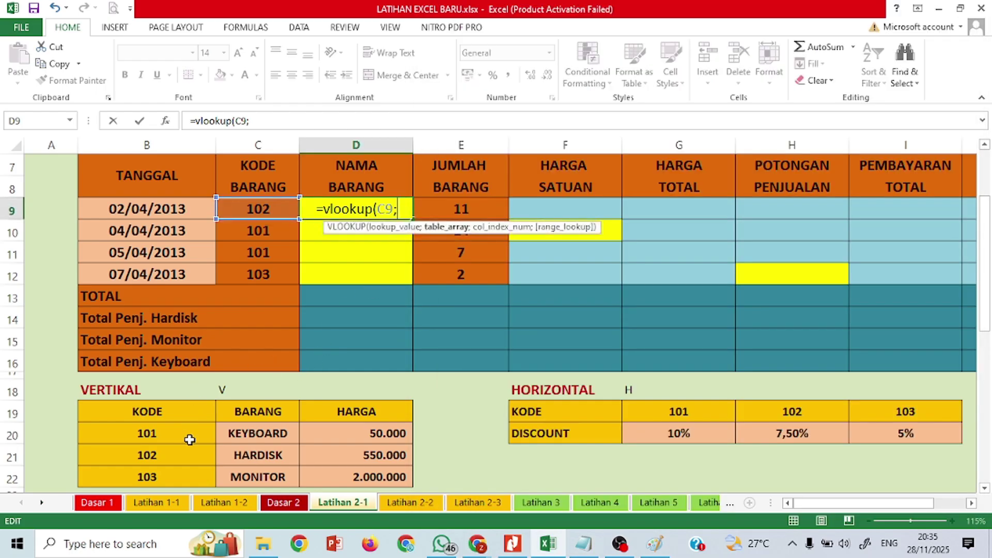
{"action": "left_click", "coordinate": [170, 412]}
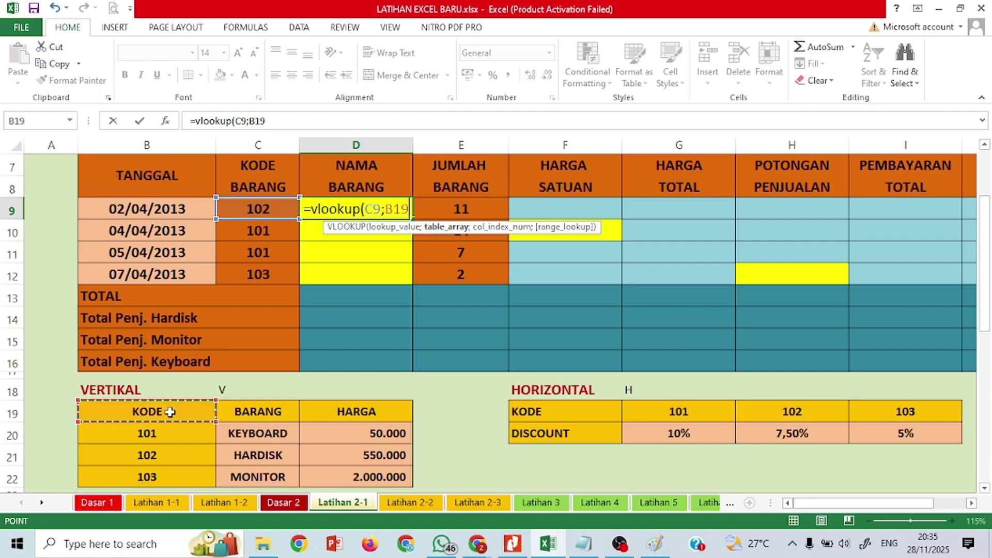
{"action": "left_click_drag", "start_coordinate": [170, 412], "coordinate": [257, 476]}
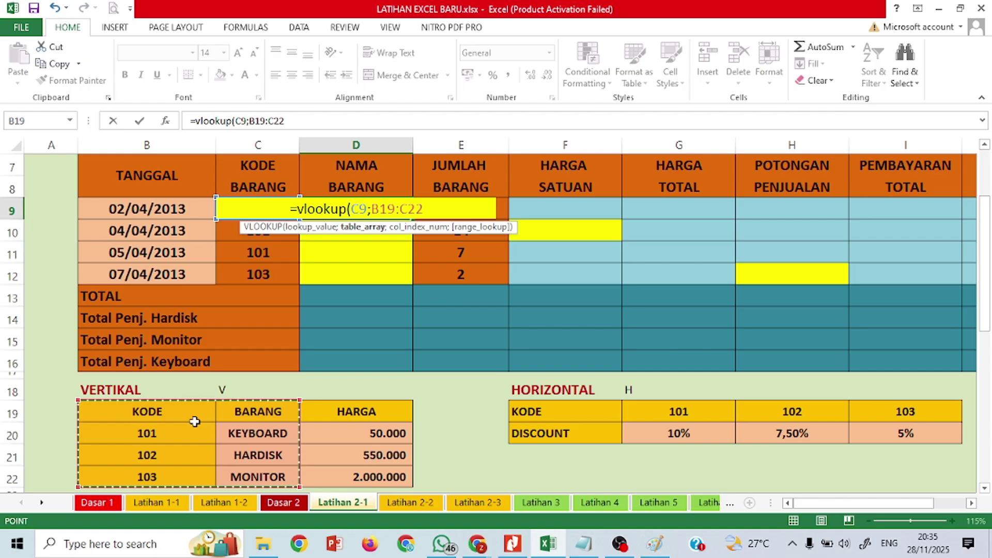
{"action": "key", "text": "F4"}
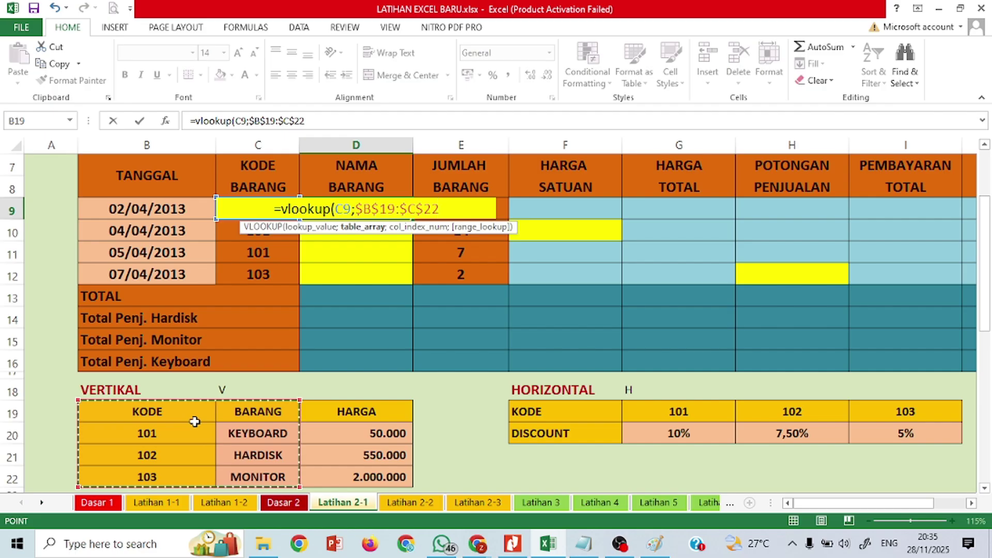
Cycle the table array in D9's VLOOKUP formula through the reference types back to absolute $B$19:$C$22, and add the separator after it.
{"action": "key", "text": "F4"}
{"action": "key", "text": "F4"}
{"action": "key", "text": "F4"}
{"action": "key", "text": "F4"}
{"action": "type", "text": ";"}
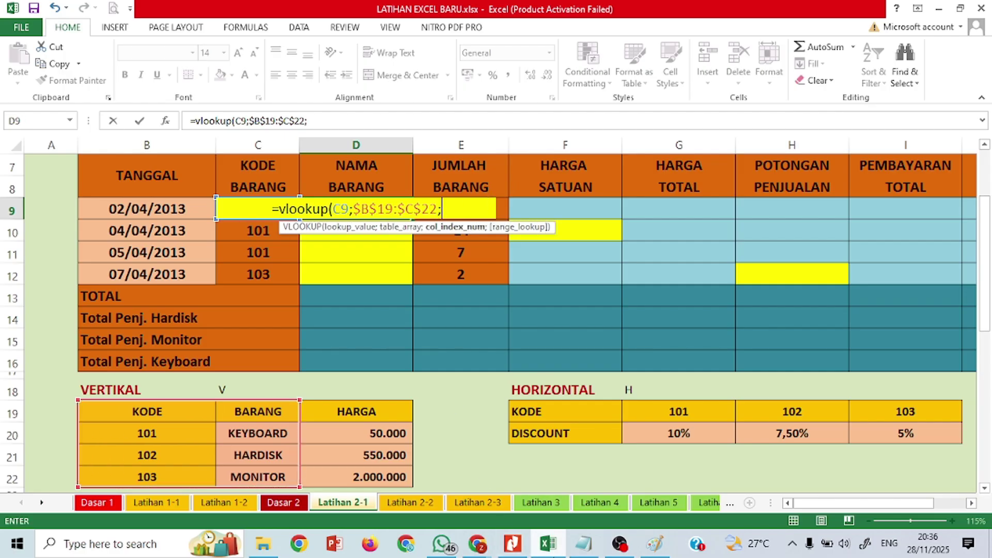
Consult the lookup syntax notes in Notepad and finish D9's VLOOKUP formula with column index 2 and range lookup 0.
{"action": "left_click", "coordinate": [584, 544]}
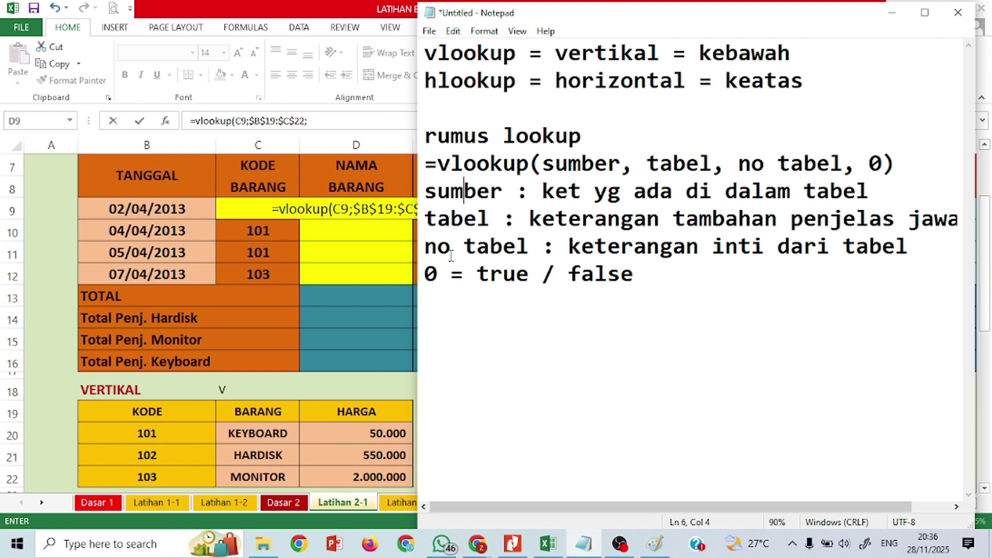
{"action": "left_click", "coordinate": [386, 209]}
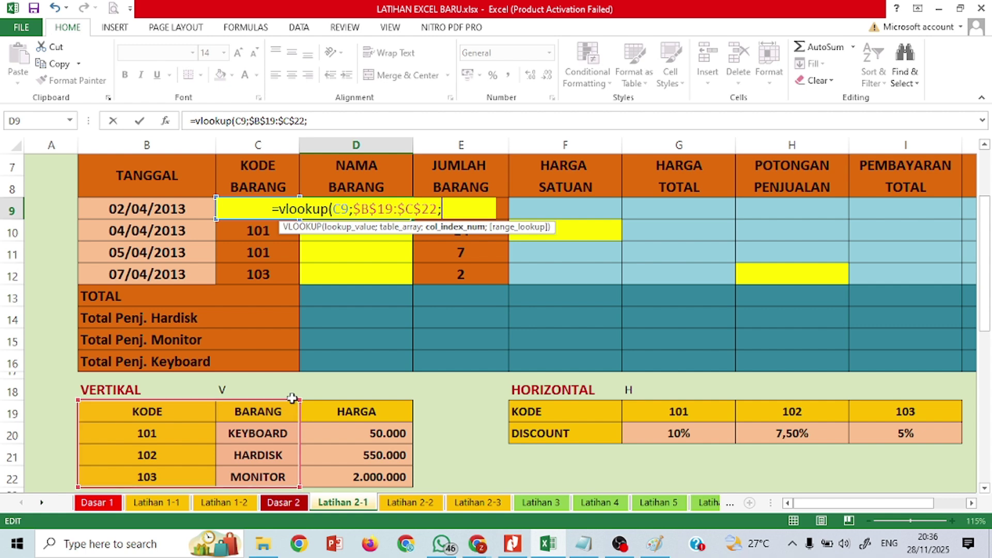
{"action": "type", "text": "2"}
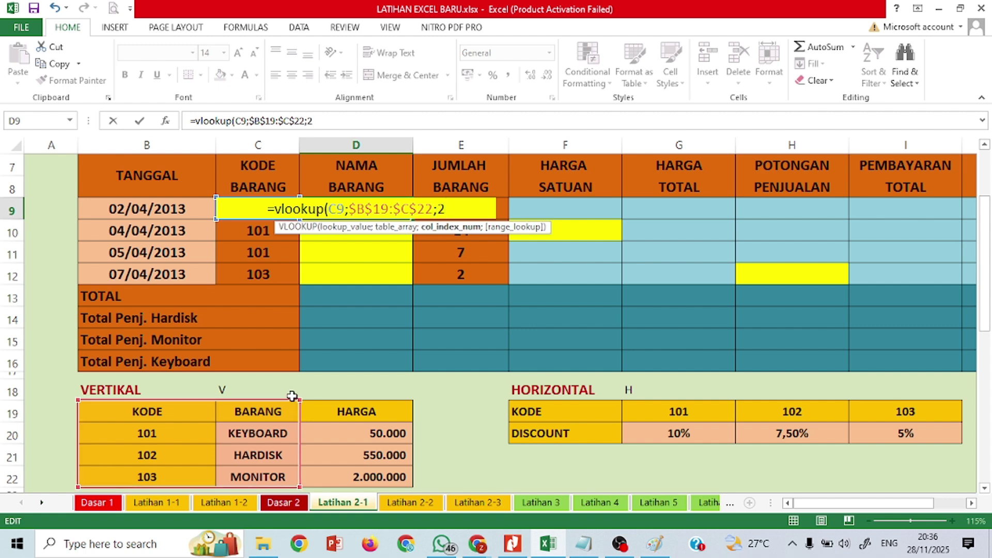
{"action": "type", "text": ";0"}
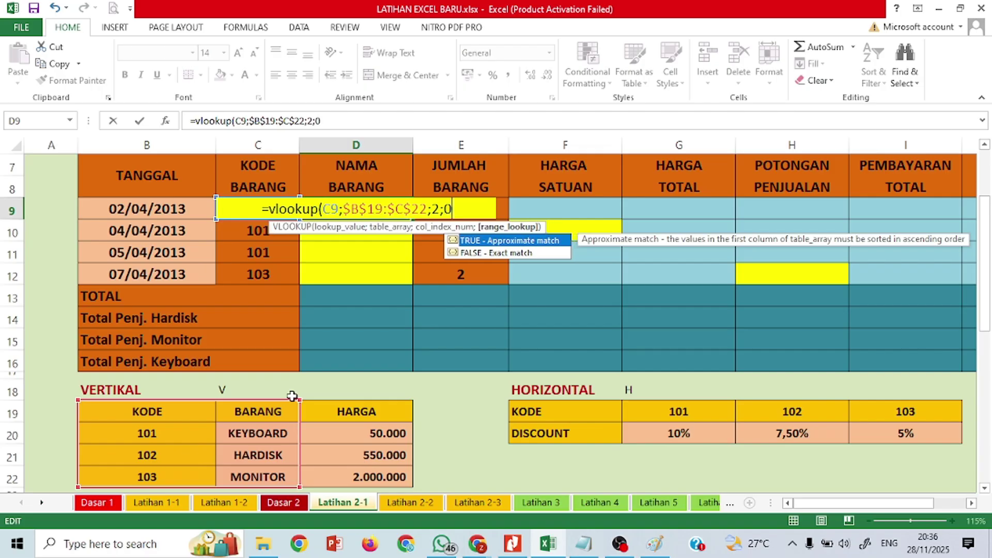
{"action": "type", "text": ")"}
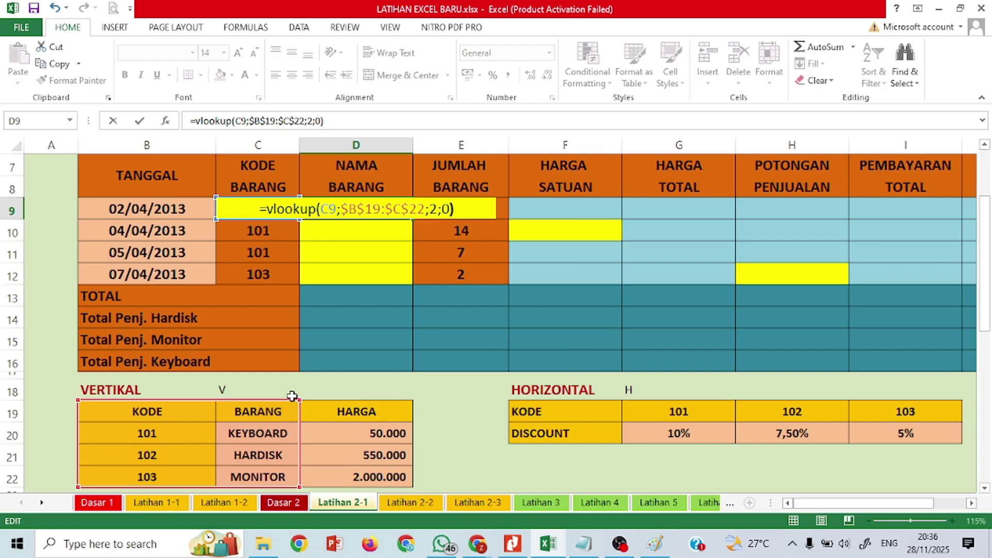
{"action": "key", "text": "Return"}
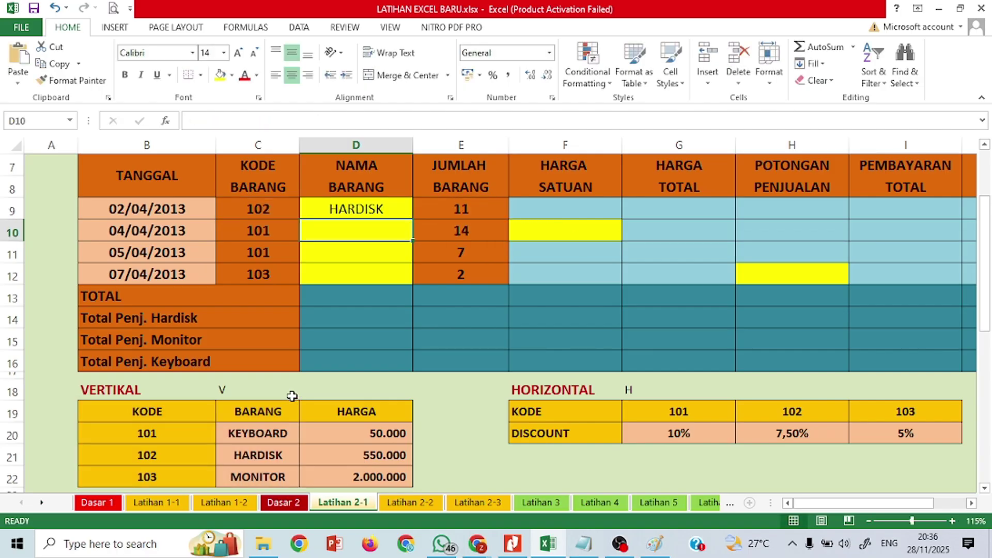
Fill D9's VLOOKUP formula down the NAMA BARANG column and clear the surplus results from D13:D16.
{"action": "left_click", "coordinate": [393, 212]}
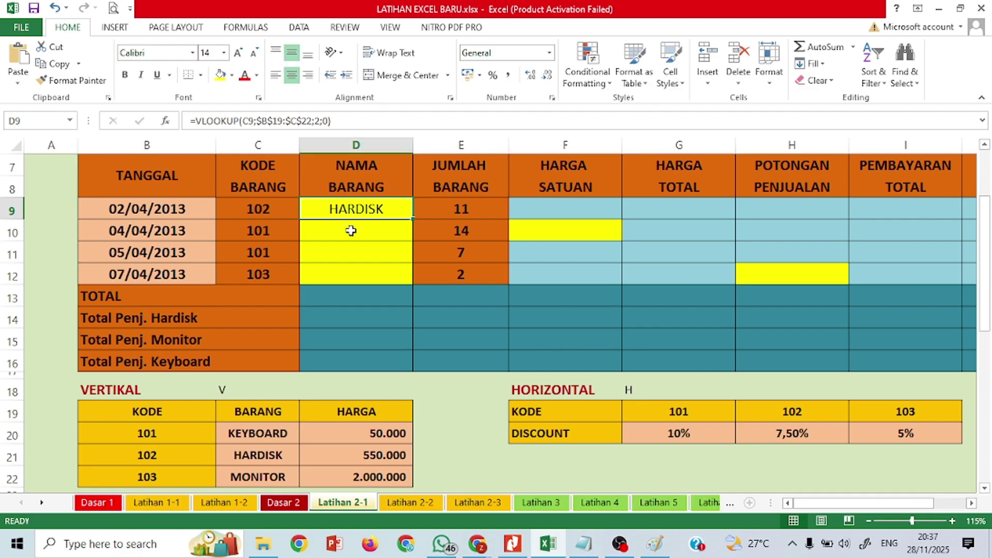
{"action": "double_click", "coordinate": [413, 221]}
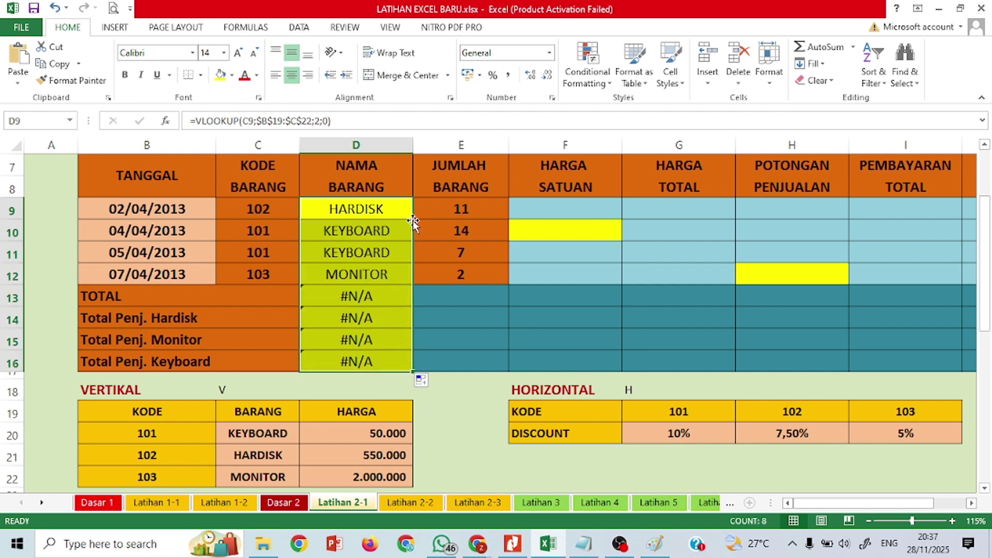
{"action": "left_click_drag", "start_coordinate": [370, 293], "coordinate": [378, 361]}
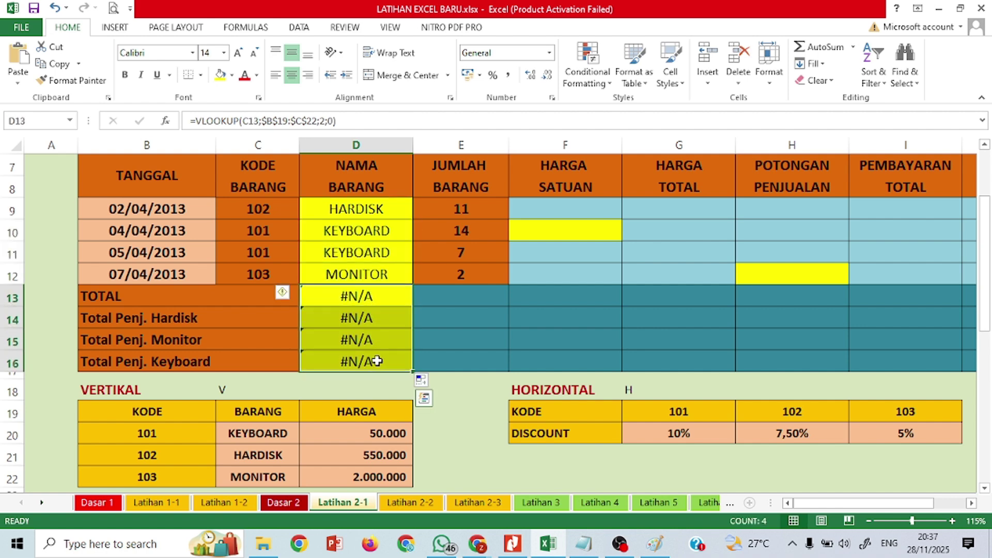
{"action": "key", "text": "Delete"}
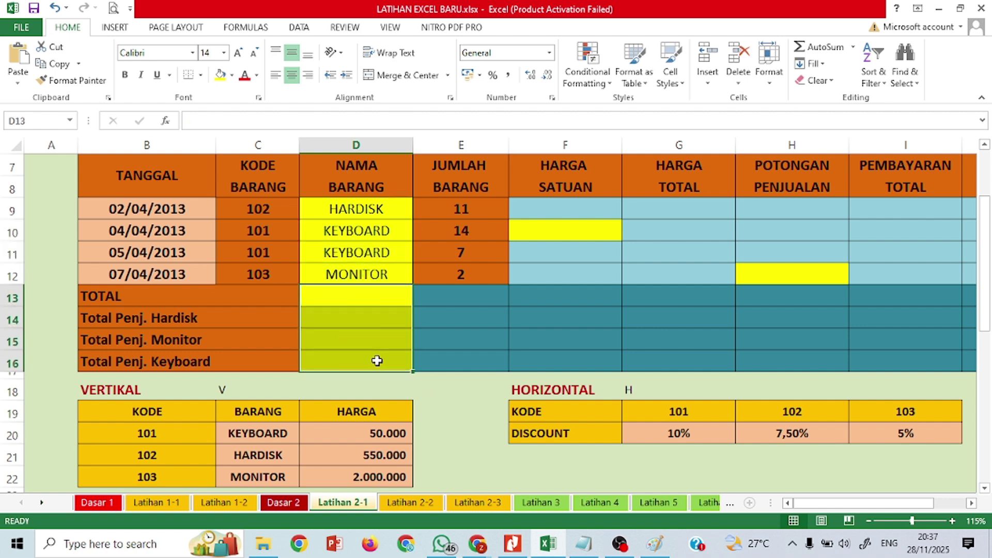
{"action": "left_click", "coordinate": [365, 210]}
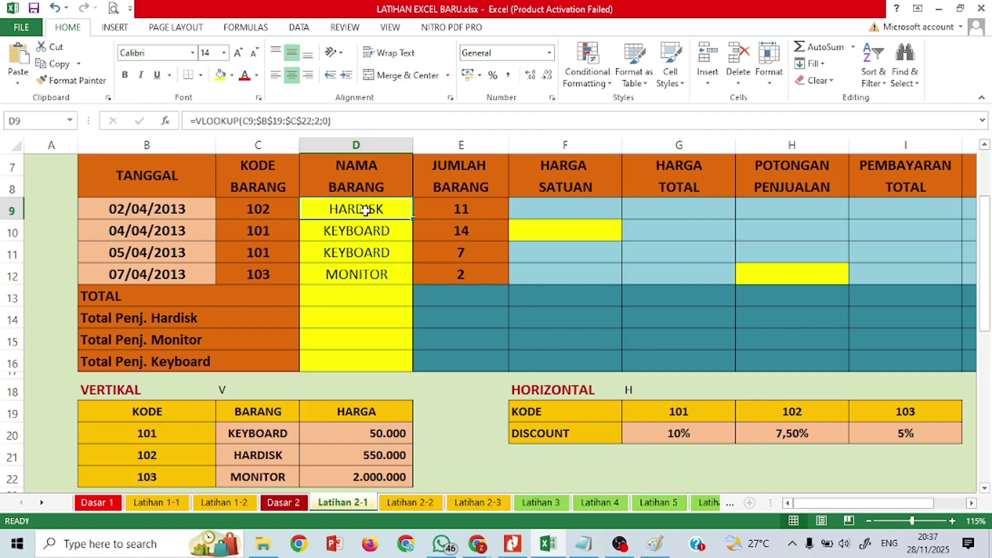
{"action": "left_click", "coordinate": [620, 545]}
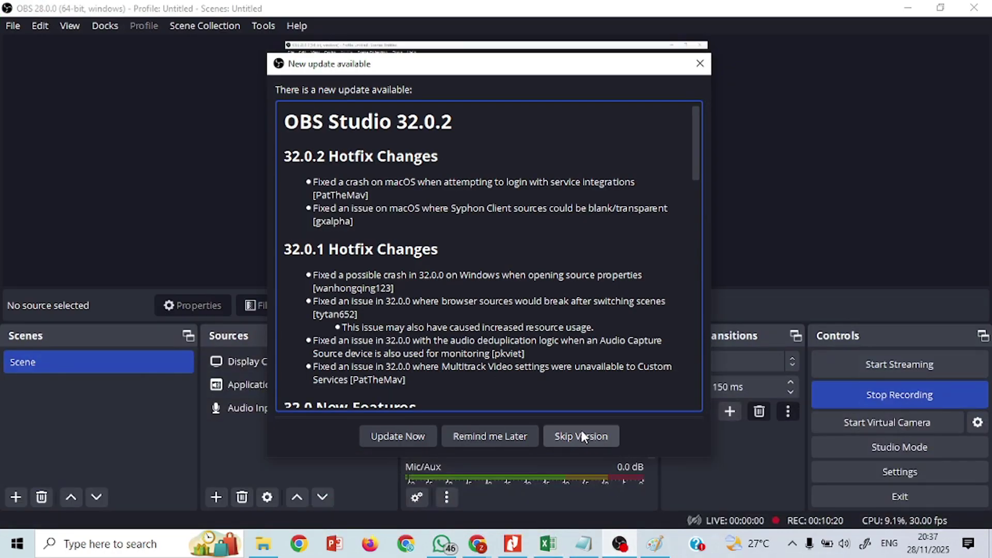
{"action": "left_click", "coordinate": [535, 423]}
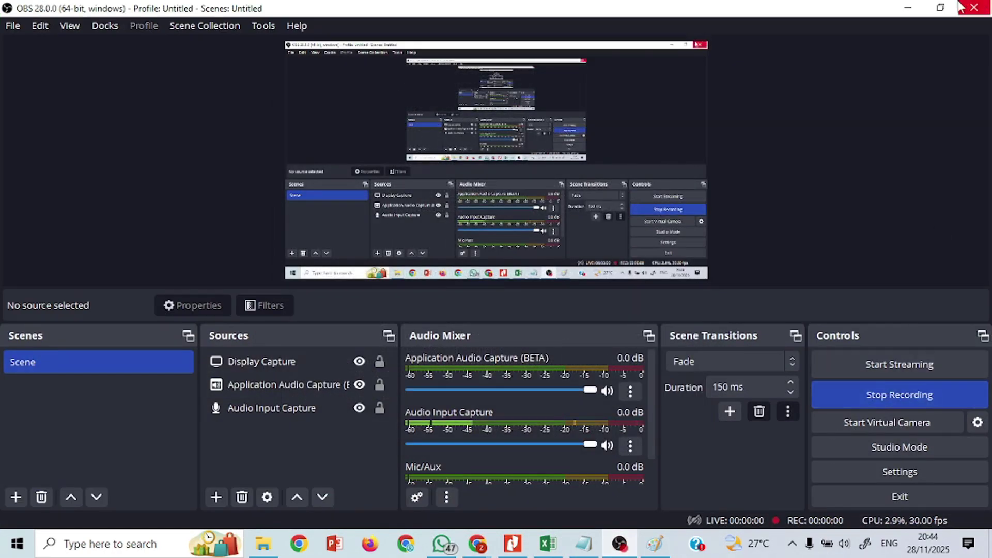
{"action": "left_click", "coordinate": [962, 7]}
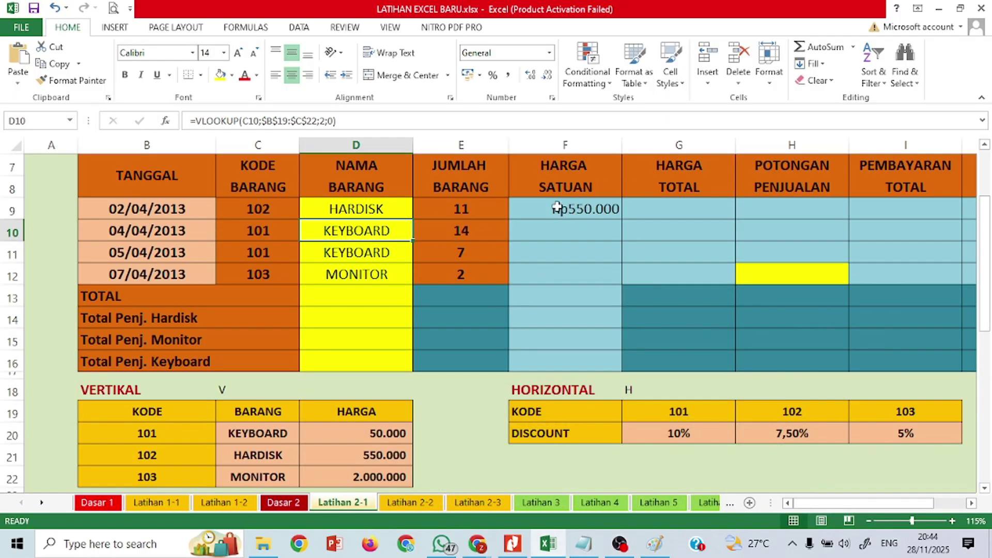
Begin a VLOOKUP formula in HARGA SATUAN cell F10, using item name D10 as the lookup value.
{"action": "left_click", "coordinate": [268, 209]}
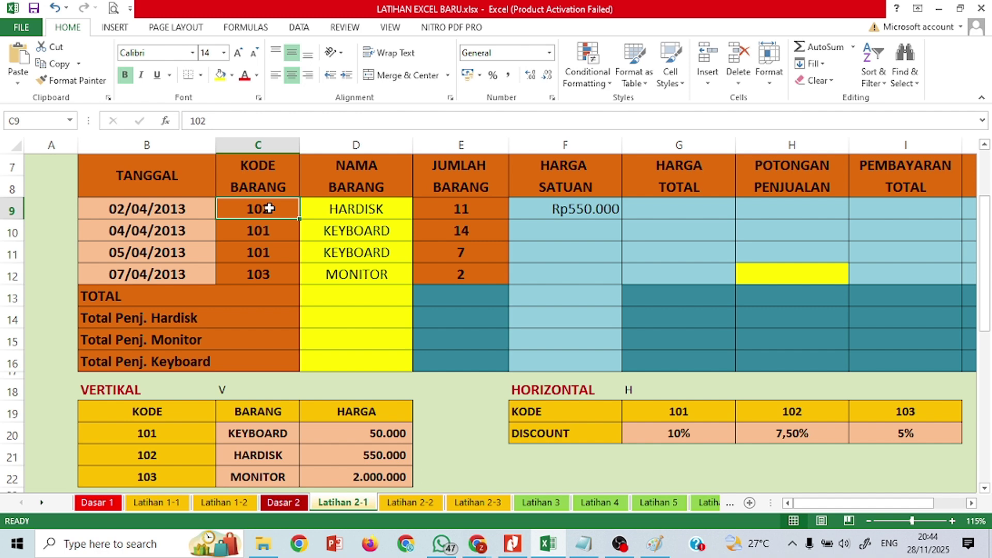
{"action": "left_click", "coordinate": [574, 227]}
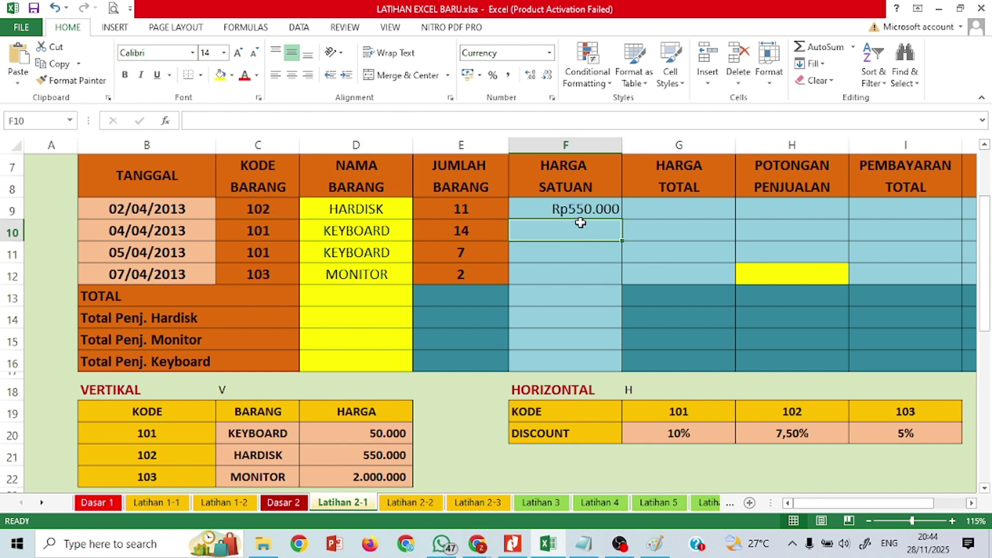
{"action": "left_click", "coordinate": [357, 228]}
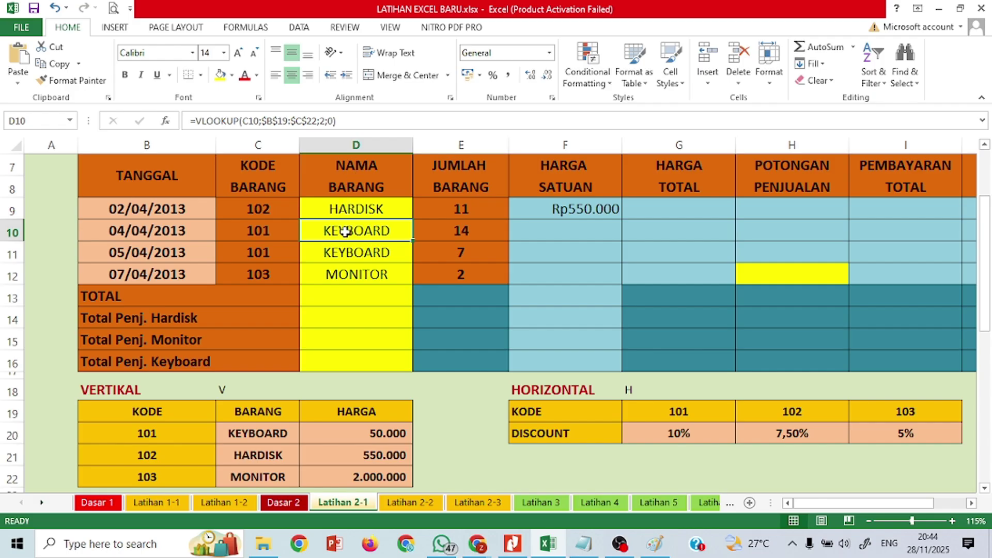
{"action": "left_click", "coordinate": [552, 230]}
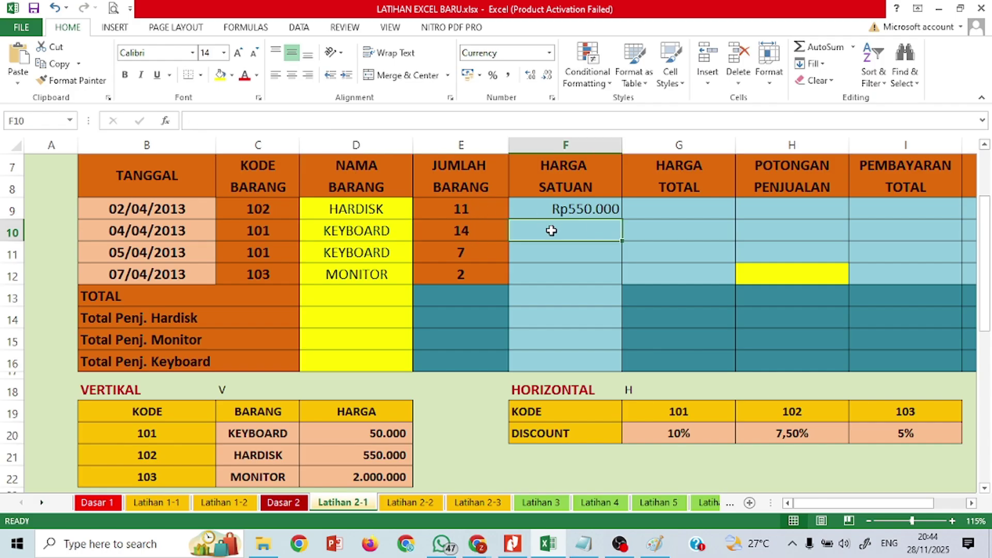
{"action": "type", "text": "="}
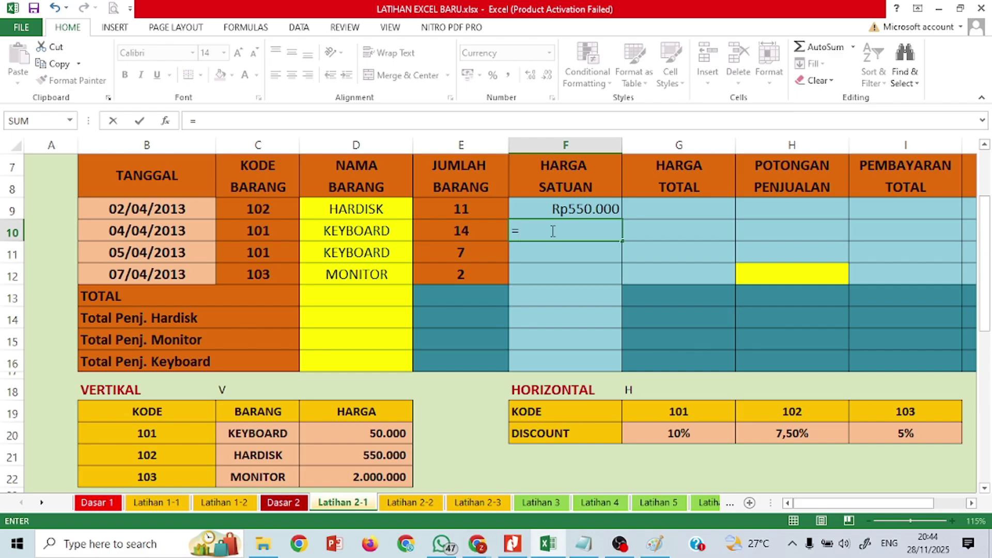
{"action": "type", "text": "vlookup"}
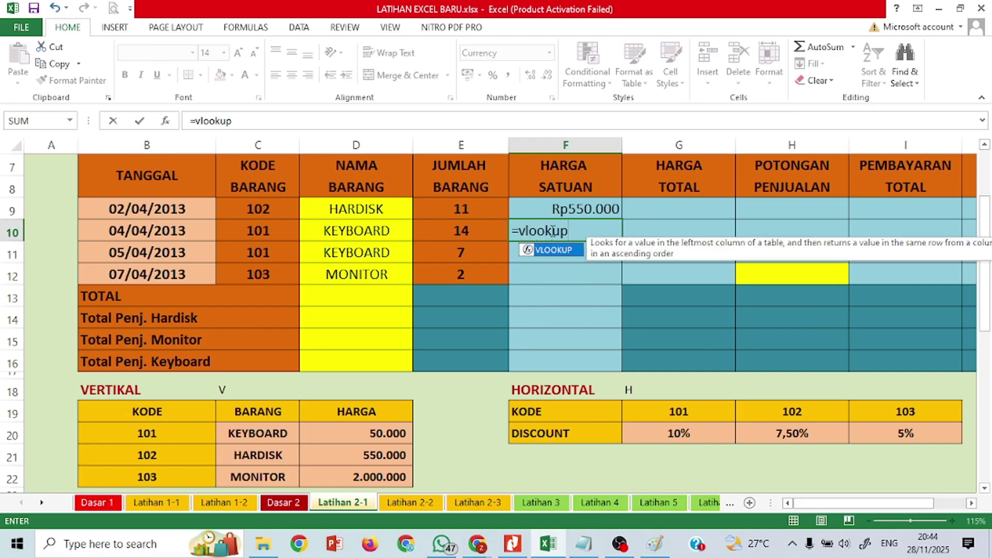
{"action": "type", "text": "("}
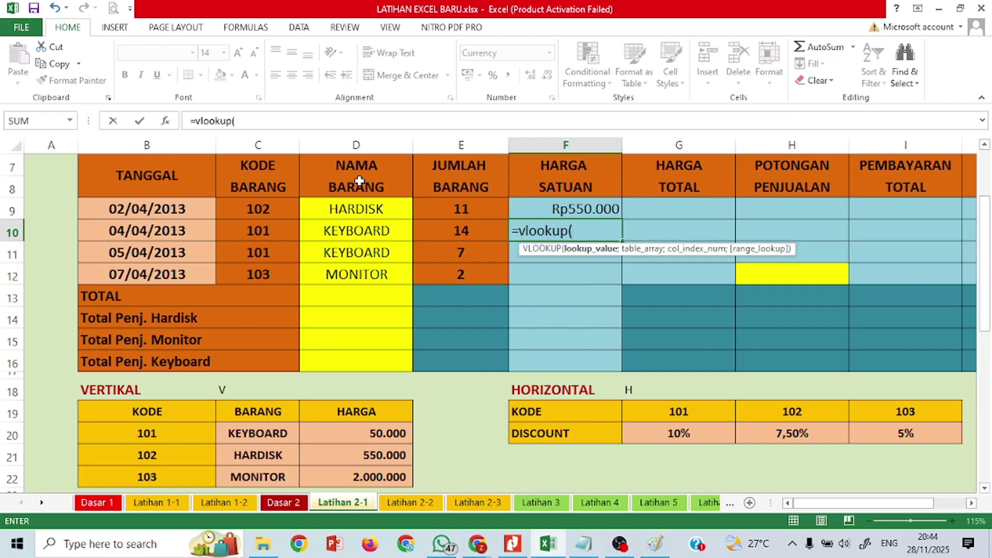
{"action": "left_click", "coordinate": [345, 231]}
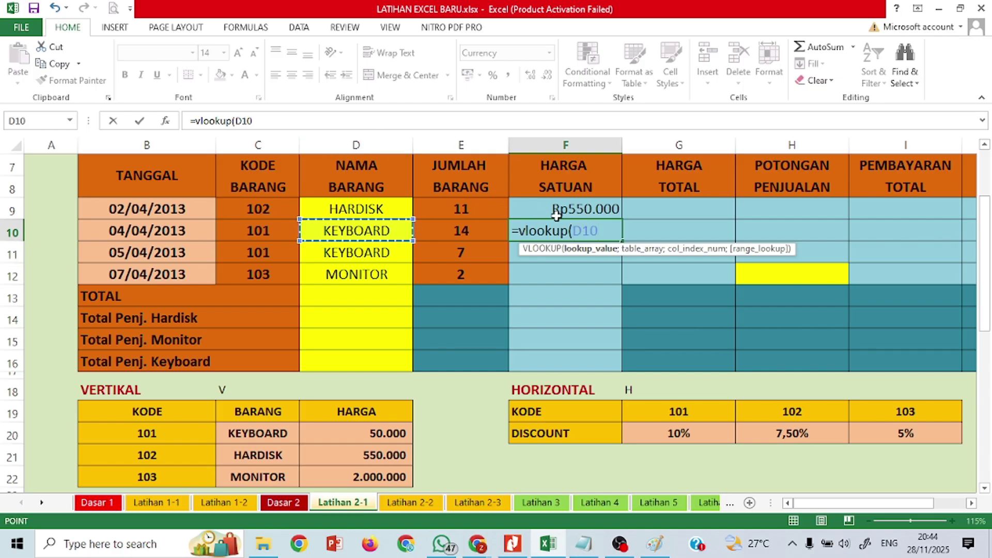
{"action": "type", "text": ";"}
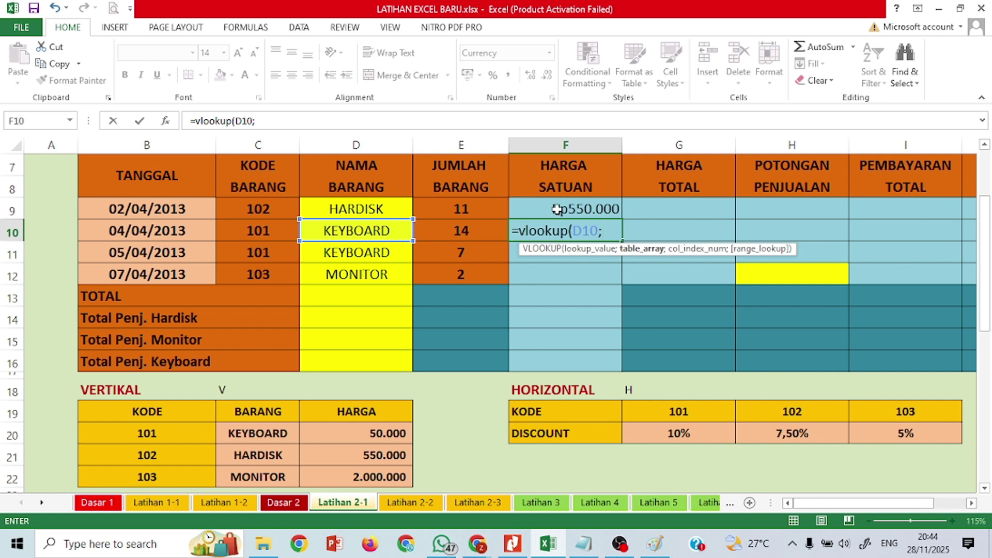
Set the table array of F10's VLOOKUP formula to the whole VERTIKAL table as the absolute range $B$19:$D$22.
{"action": "left_click", "coordinate": [173, 411]}
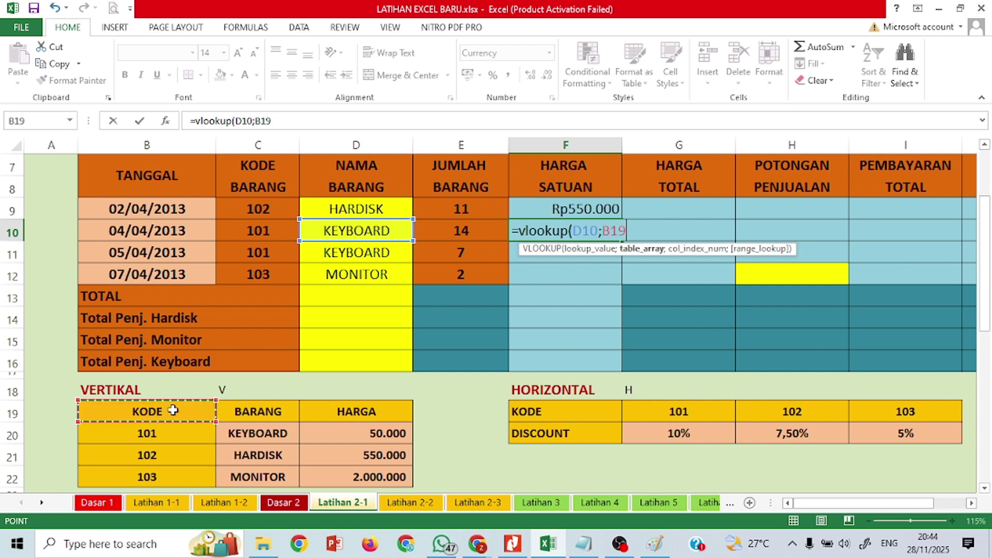
{"action": "left_click_drag", "start_coordinate": [173, 411], "coordinate": [336, 481]}
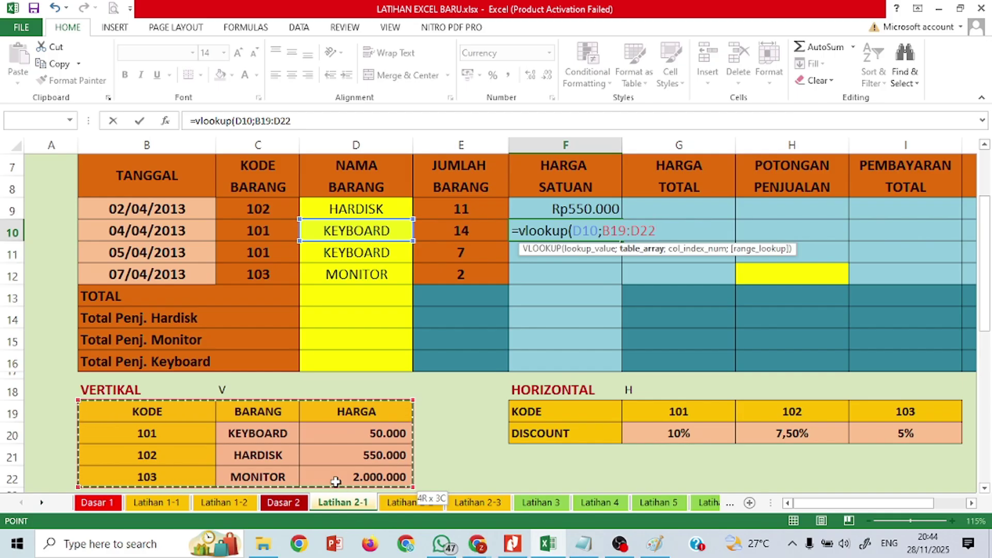
{"action": "left_click", "coordinate": [336, 481]}
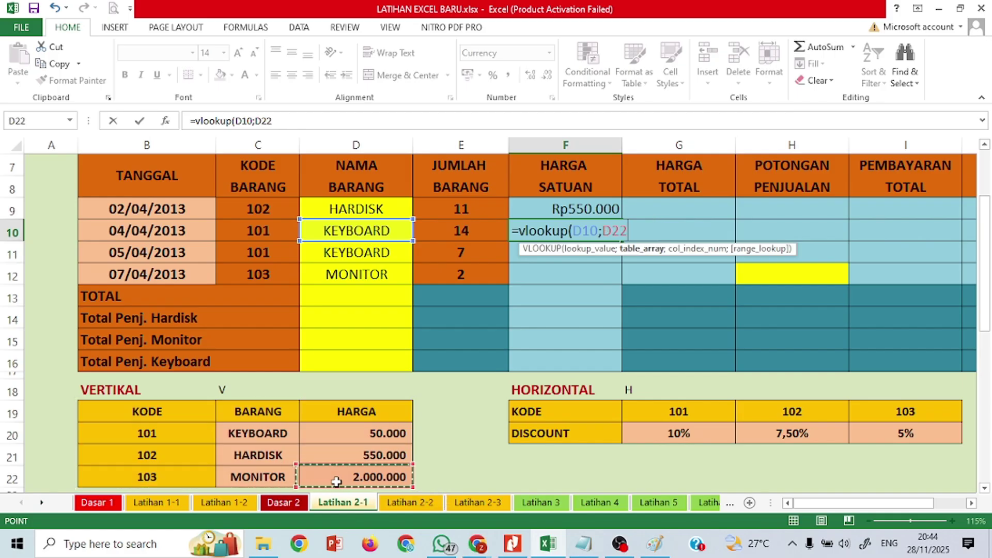
{"action": "left_click_drag", "start_coordinate": [181, 414], "coordinate": [343, 472]}
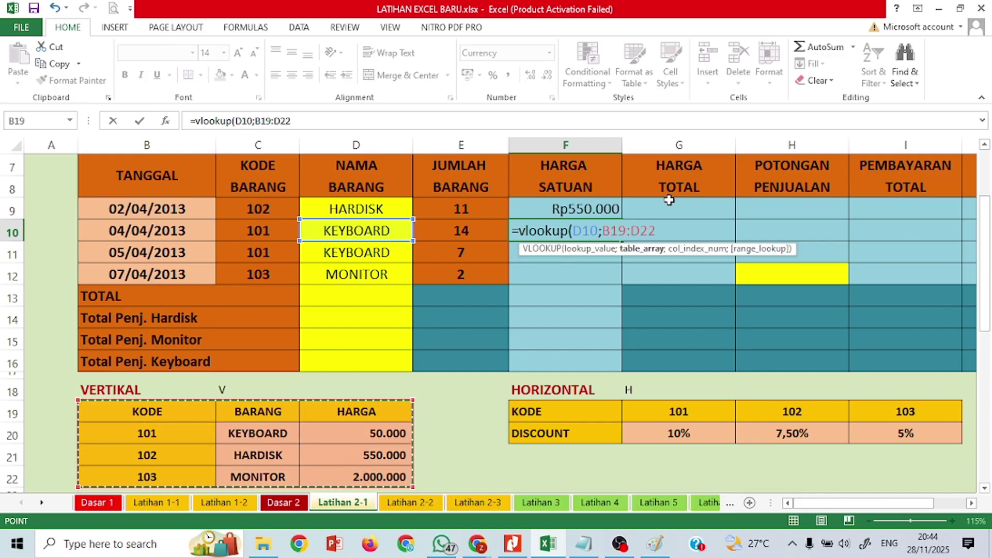
{"action": "key", "text": "F4"}
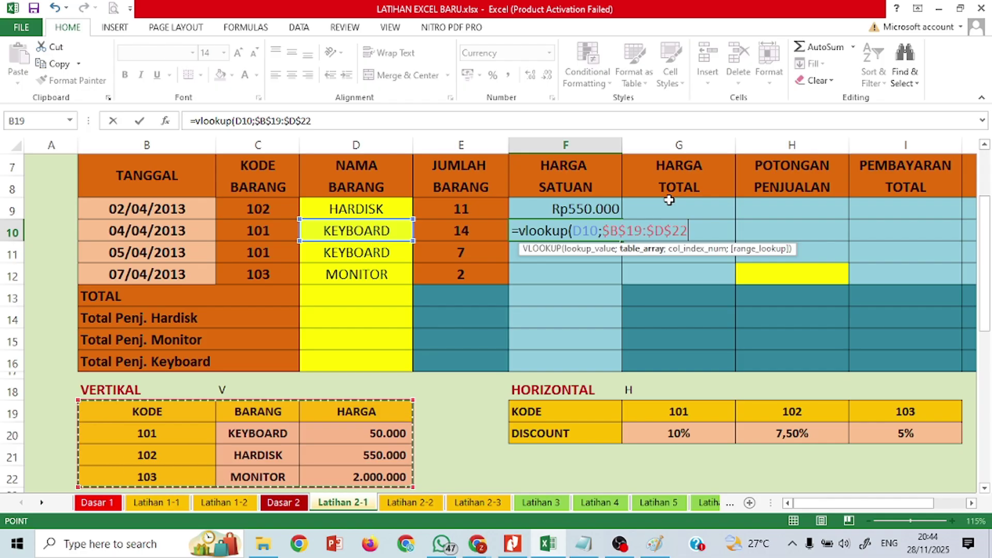
{"action": "type", "text": ";"}
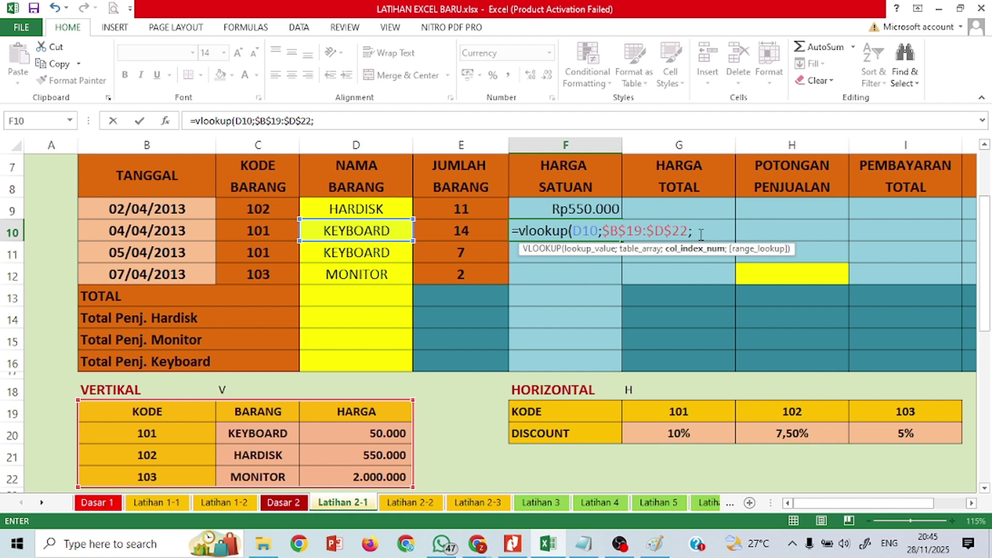
Complete F10's VLOOKUP formula with column index 3, without a range lookup argument.
{"action": "left_click_drag", "start_coordinate": [688, 230], "coordinate": [607, 235]}
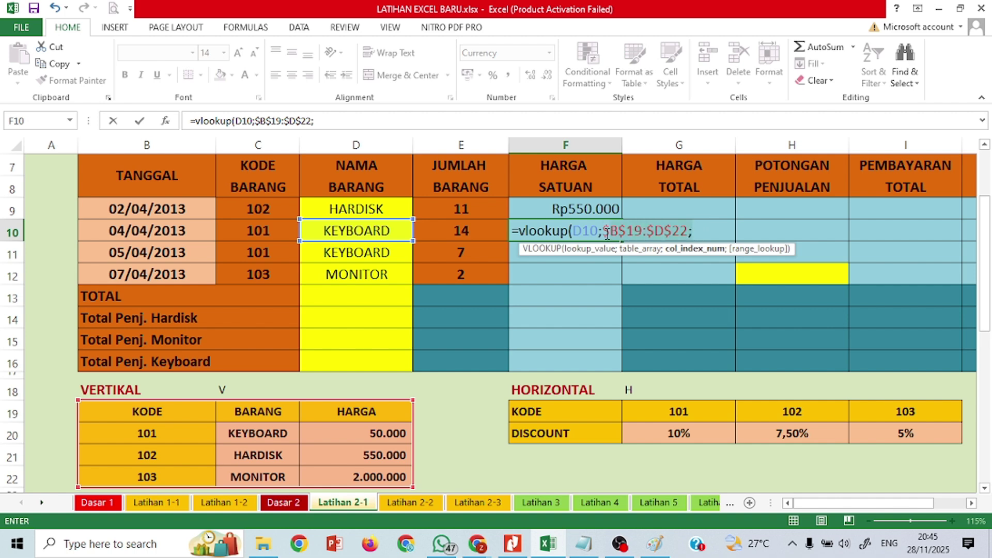
{"action": "left_click", "coordinate": [707, 228]}
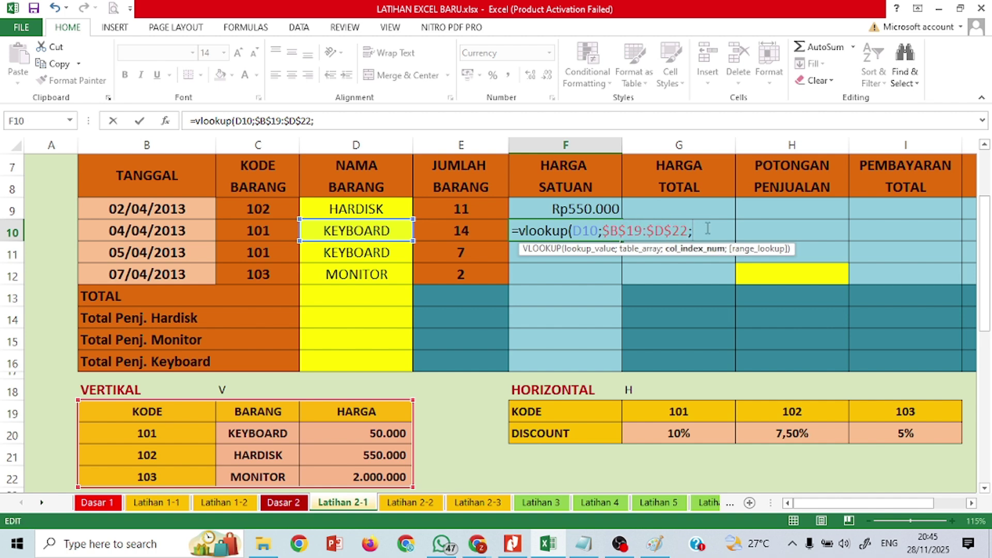
{"action": "type", "text": ";3"}
{"action": "key", "text": "Return"}
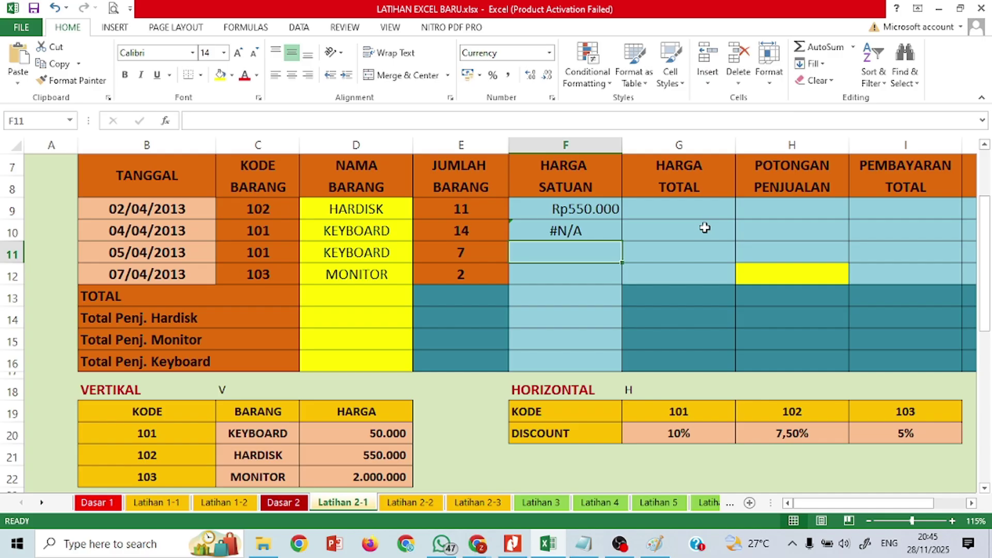
Replace the formula in HARGA SATUAN cell F10 with a new VLOOKUP that uses item name D10 as the lookup value.
{"action": "left_click", "coordinate": [568, 231]}
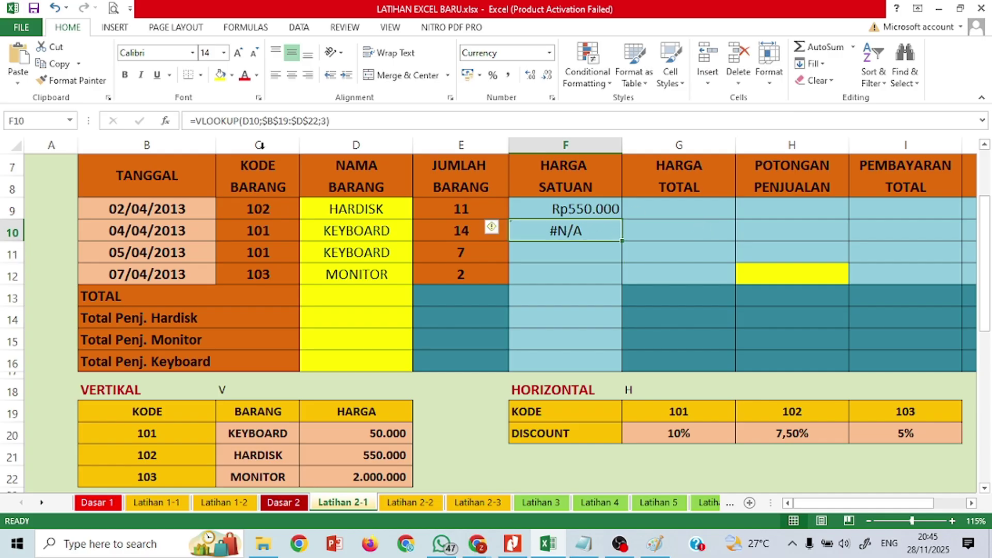
{"action": "double_click", "coordinate": [605, 229]}
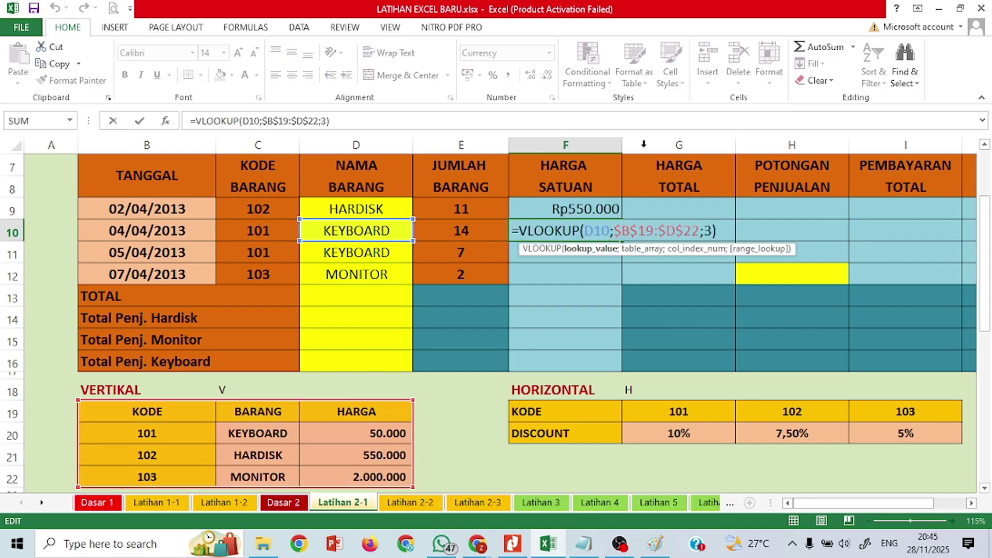
{"action": "left_click_drag", "start_coordinate": [318, 118], "coordinate": [150, 119]}
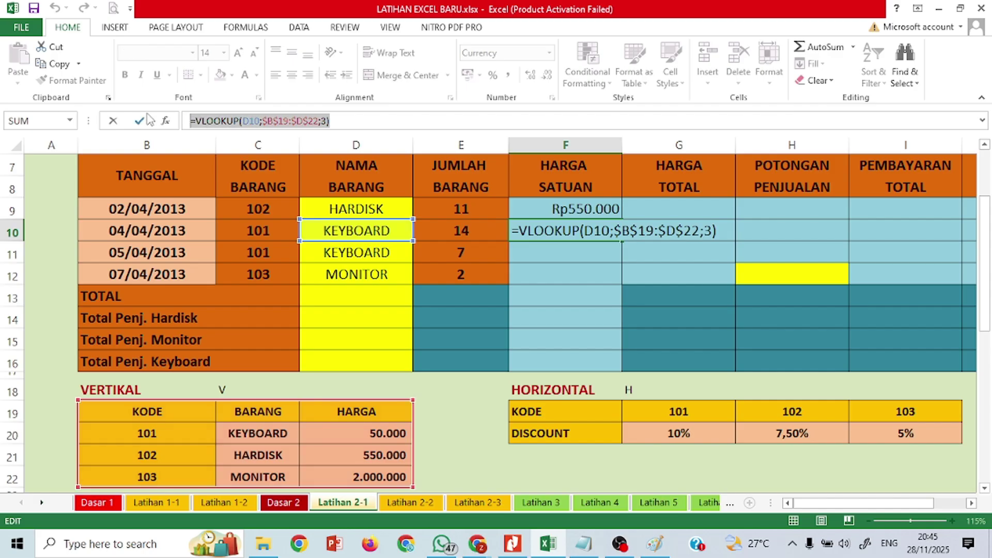
{"action": "key", "text": "BackSpace"}
{"action": "type", "text": "=vll"}
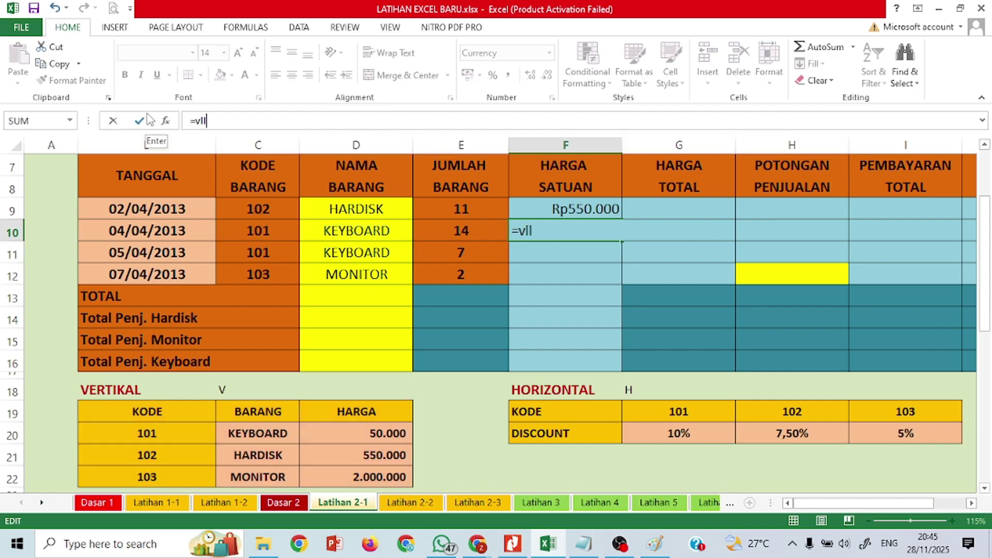
{"action": "key", "text": "BackSpace"}
{"action": "key", "text": "BackSpace"}
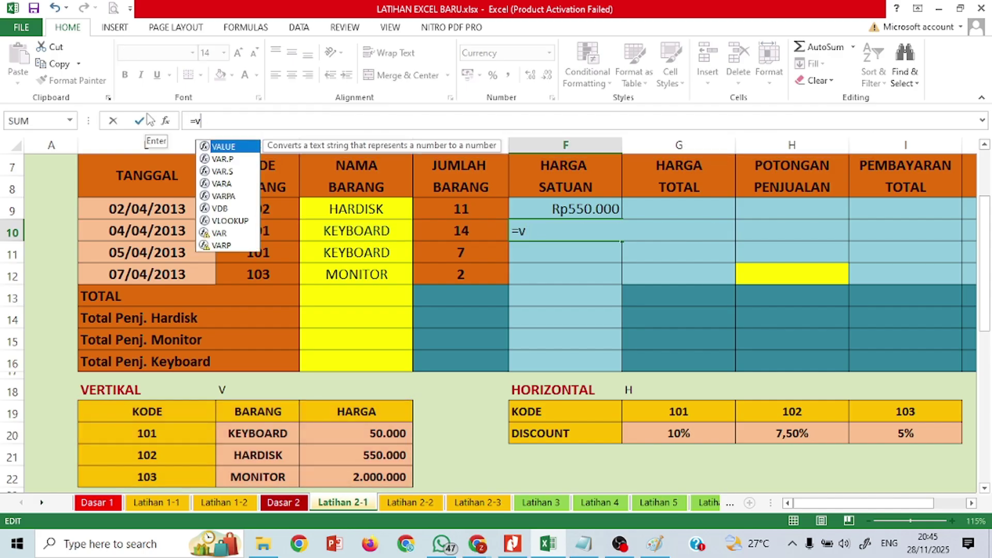
{"action": "type", "text": "lookup("}
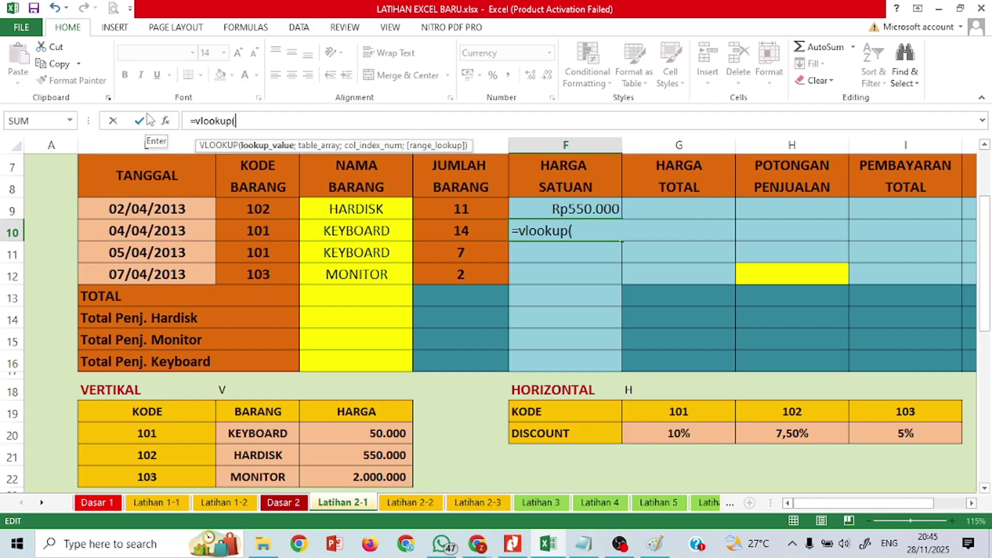
{"action": "left_click", "coordinate": [366, 234]}
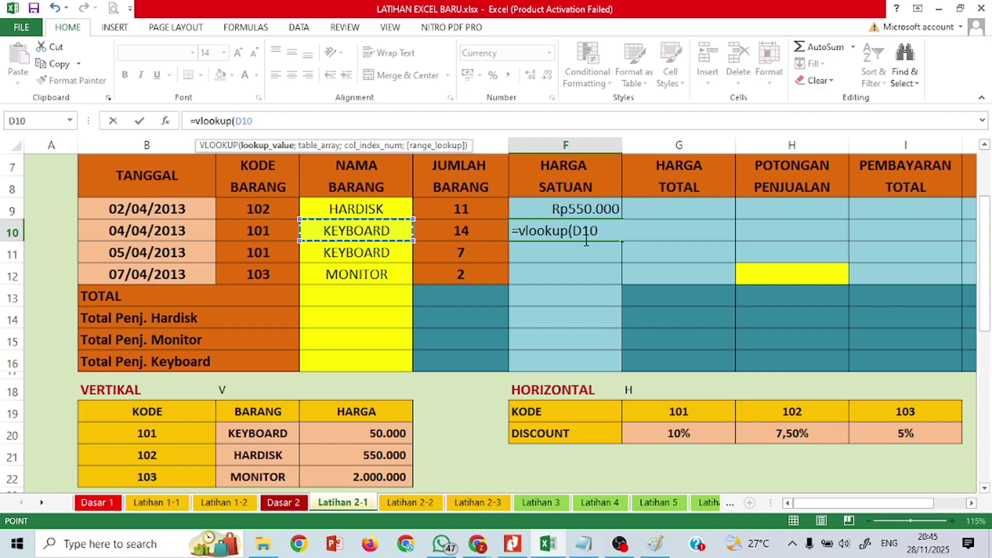
{"action": "type", "text": ";"}
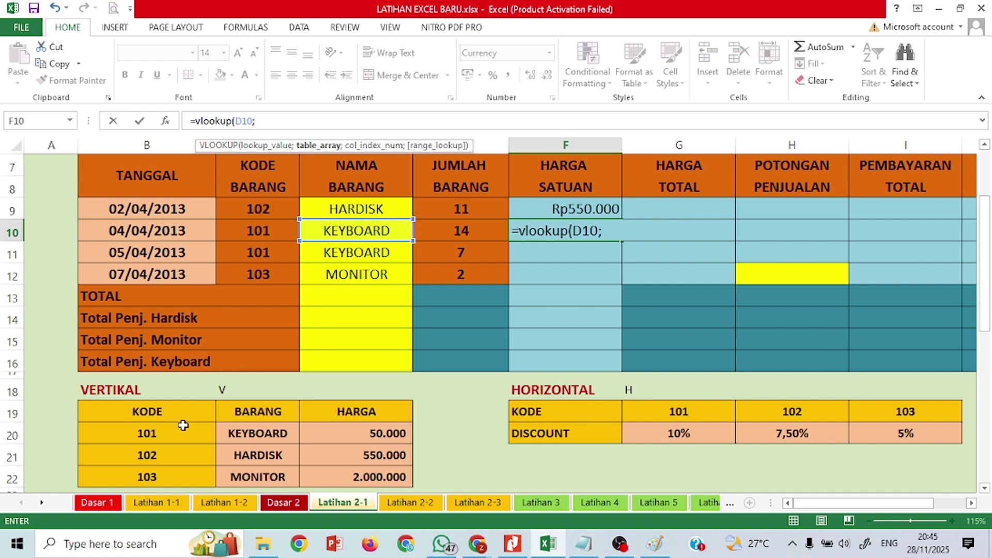
Complete F10's VLOOKUP with the BARANG and HARGA columns as absolute table array $C$19:$D$22 and column index 2.
{"action": "left_click_drag", "start_coordinate": [241, 412], "coordinate": [372, 471]}
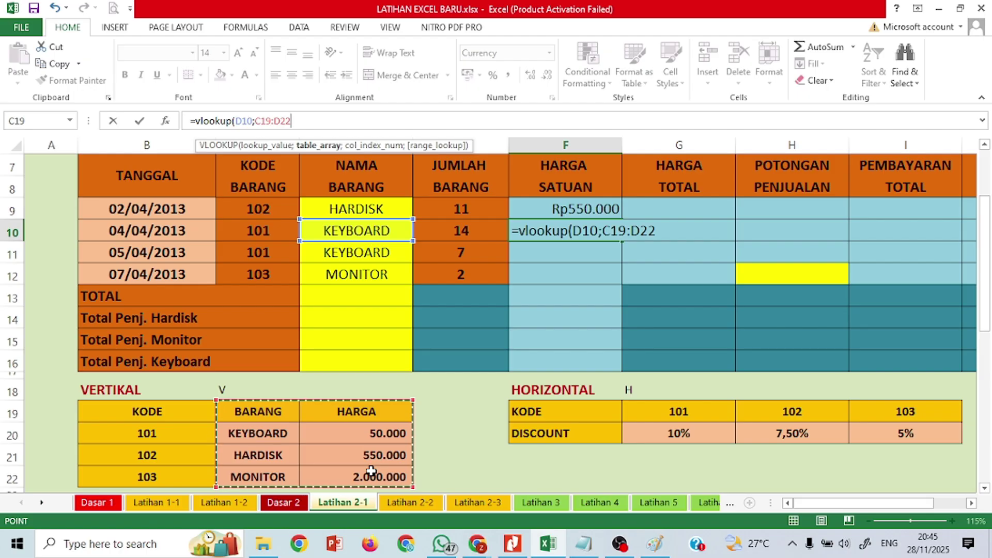
{"action": "key", "text": "F4"}
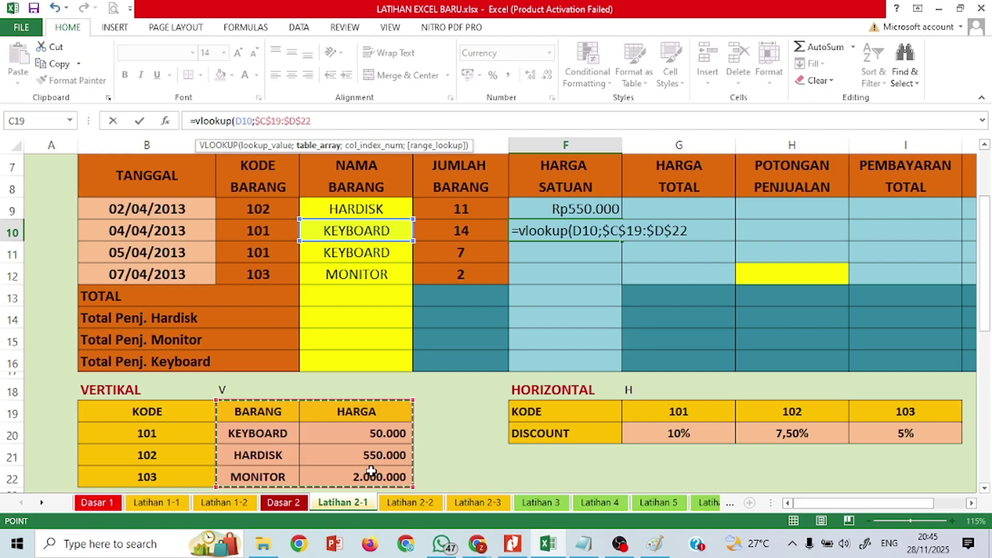
{"action": "left_click", "coordinate": [722, 226]}
{"action": "type", "text": ";2"}
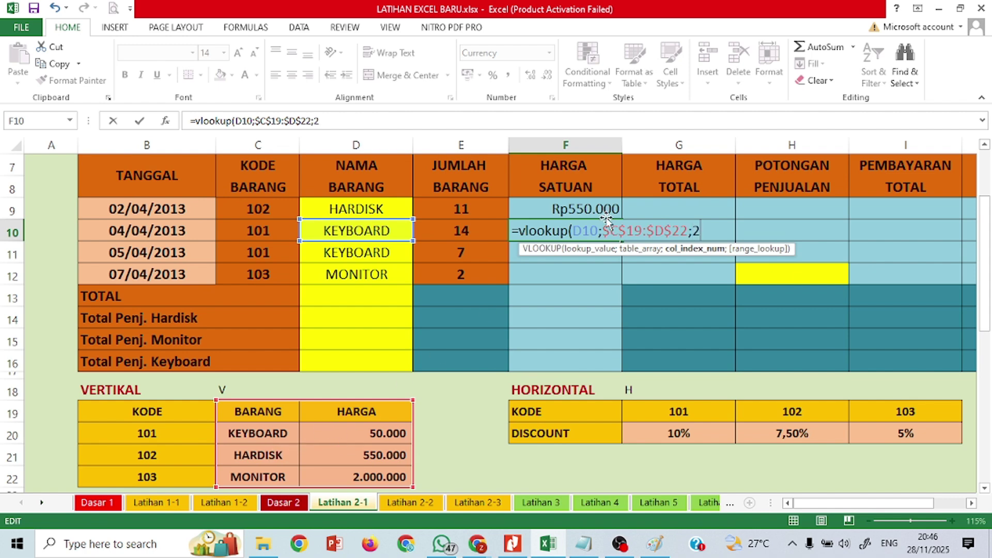
{"action": "key", "text": "Return"}
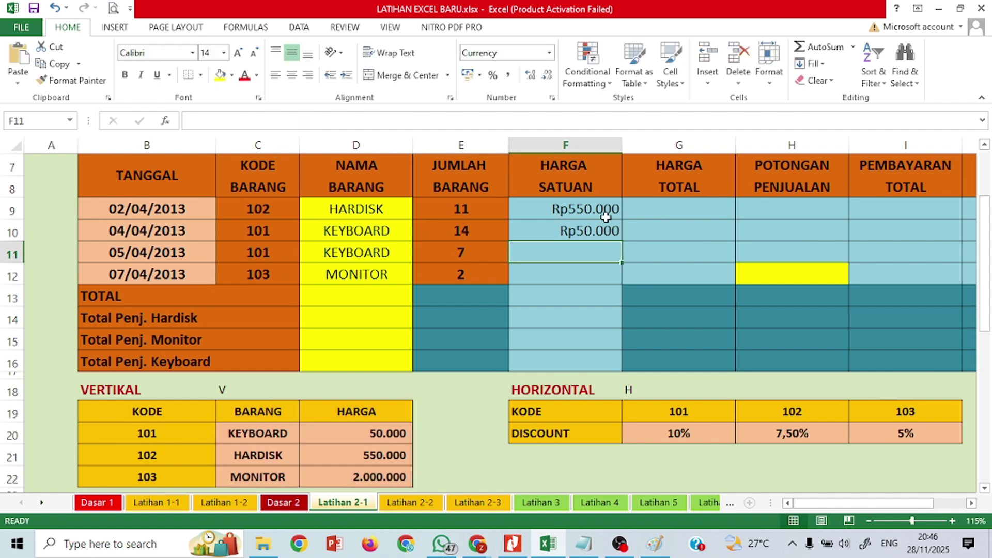
Fill F10's VLOOKUP formula down the HARGA SATUAN column and clear the surplus results from F13:F16.
{"action": "left_click", "coordinate": [594, 228]}
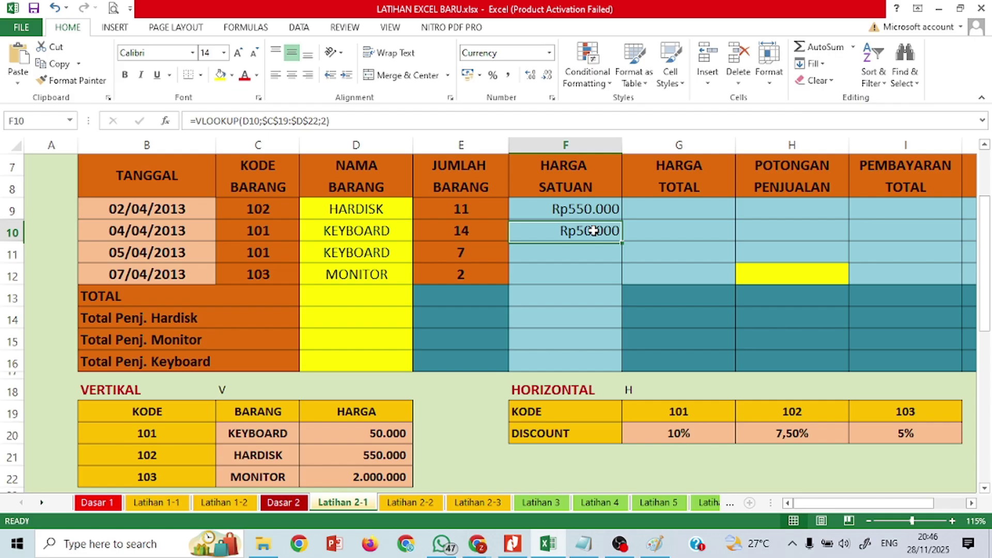
{"action": "double_click", "coordinate": [623, 241]}
{"action": "left_click_drag", "start_coordinate": [587, 288], "coordinate": [577, 362]}
{"action": "key", "text": "Delete"}
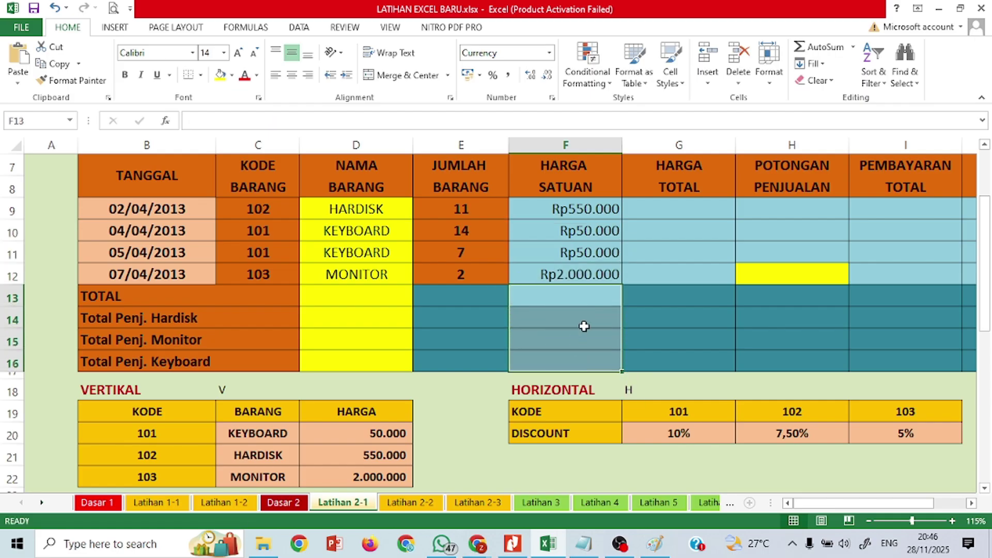
{"action": "left_click", "coordinate": [572, 231]}
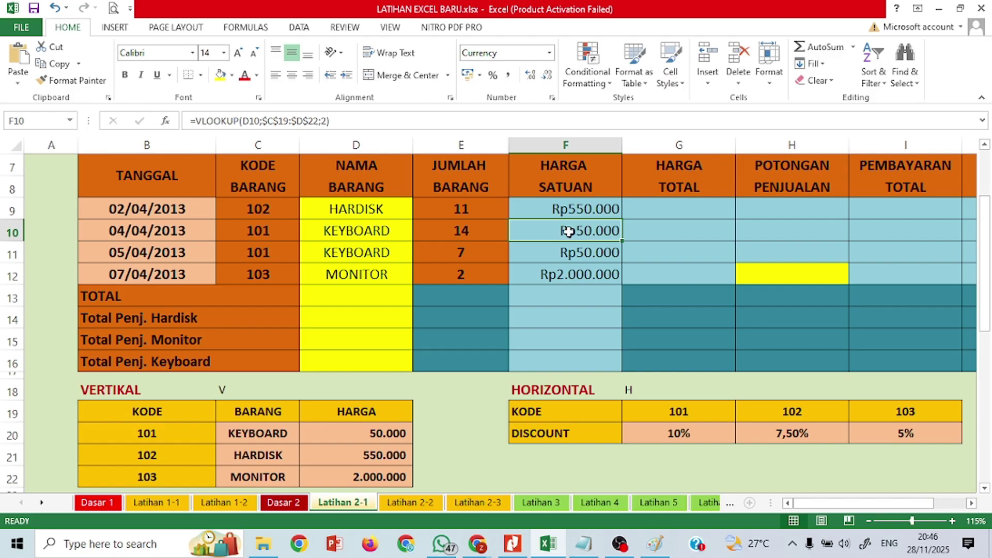
{"action": "left_click", "coordinate": [619, 544]}
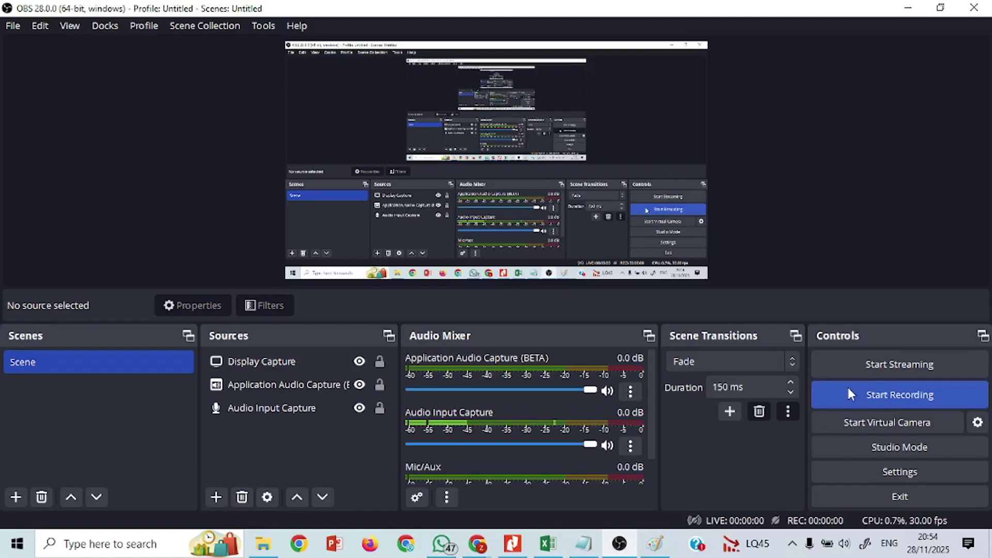
{"action": "left_click", "coordinate": [853, 392]}
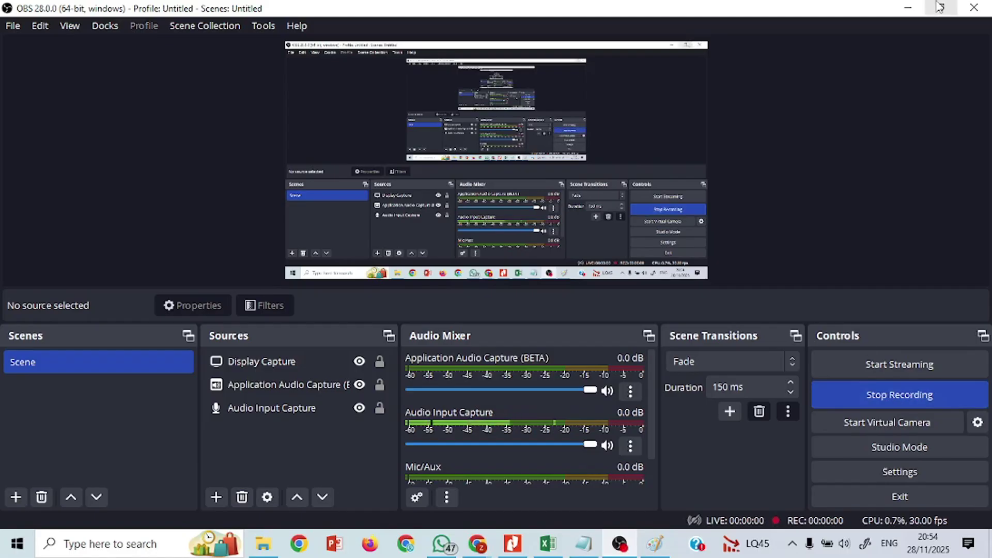
{"action": "left_click", "coordinate": [910, 7]}
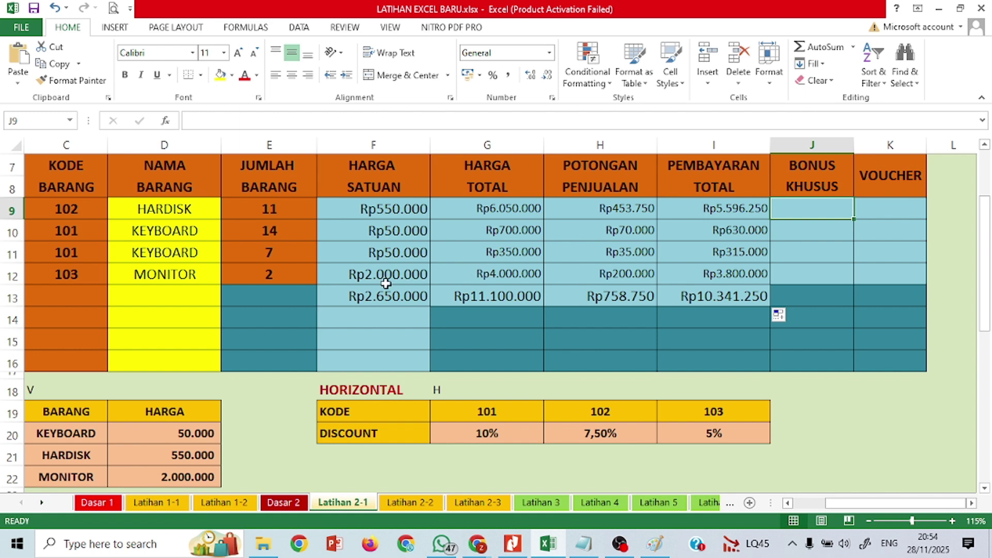
Examine the Perintah instructions and the Bonus Khusus table in rows 34 and 35, matching each item name with its bonus.
{"action": "scroll", "coordinate": [381, 282], "scroll_direction": "down", "scroll_amount": 3}
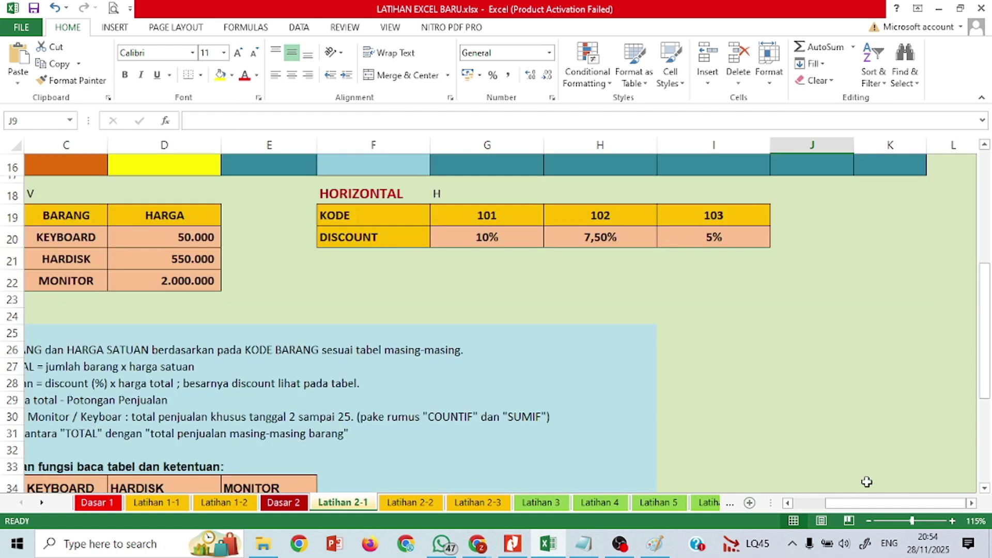
{"action": "left_click_drag", "start_coordinate": [865, 504], "coordinate": [812, 509]}
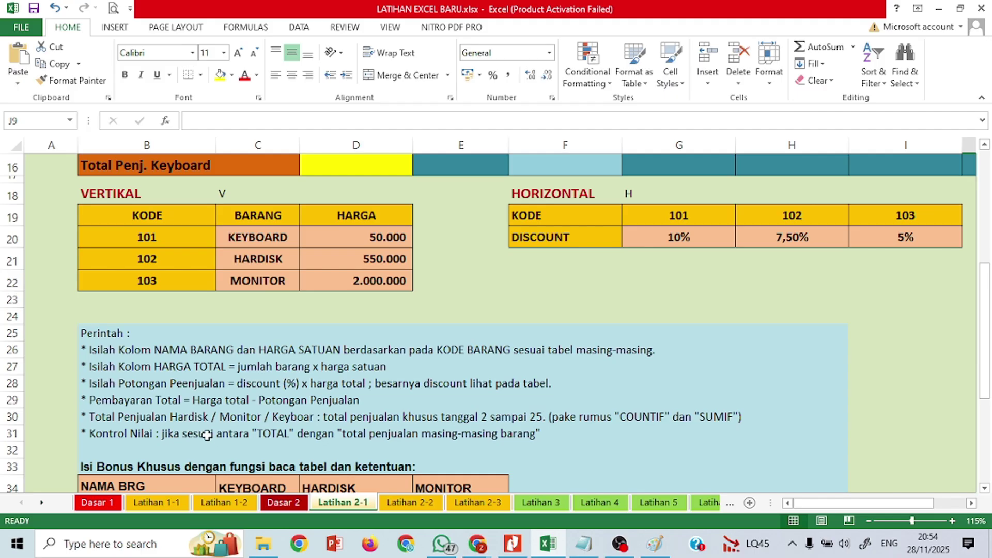
{"action": "scroll", "coordinate": [221, 405], "scroll_direction": "down", "scroll_amount": 4}
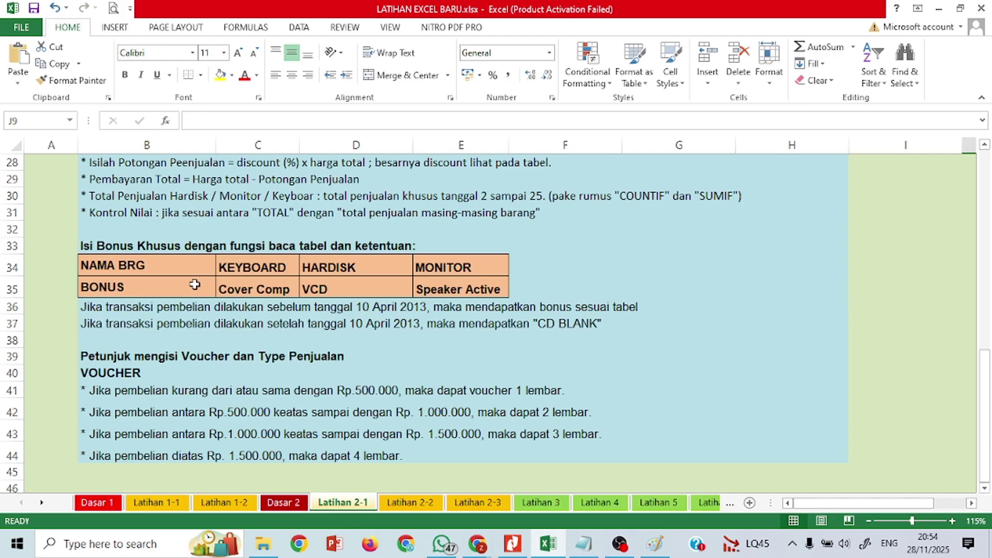
{"action": "left_click", "coordinate": [259, 270]}
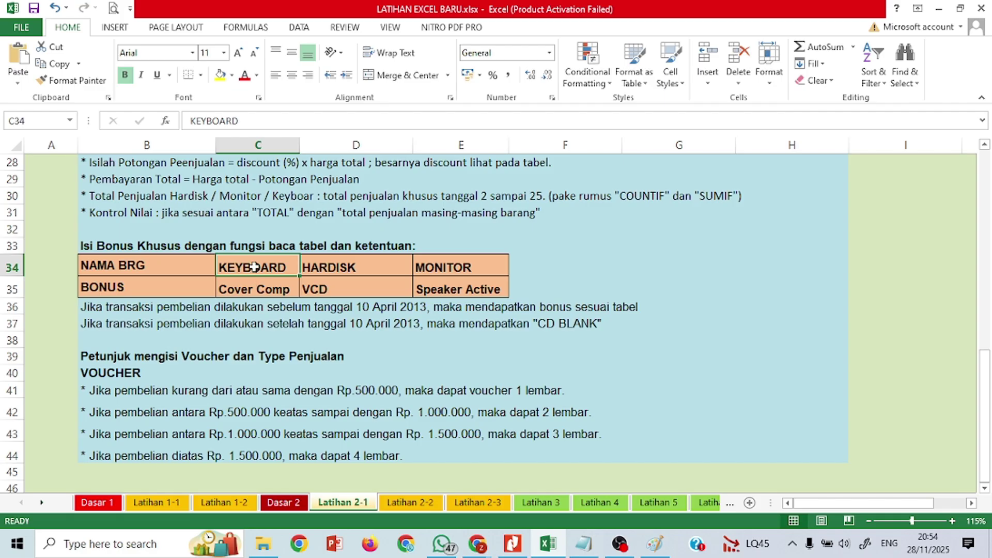
{"action": "left_click", "coordinate": [262, 287]}
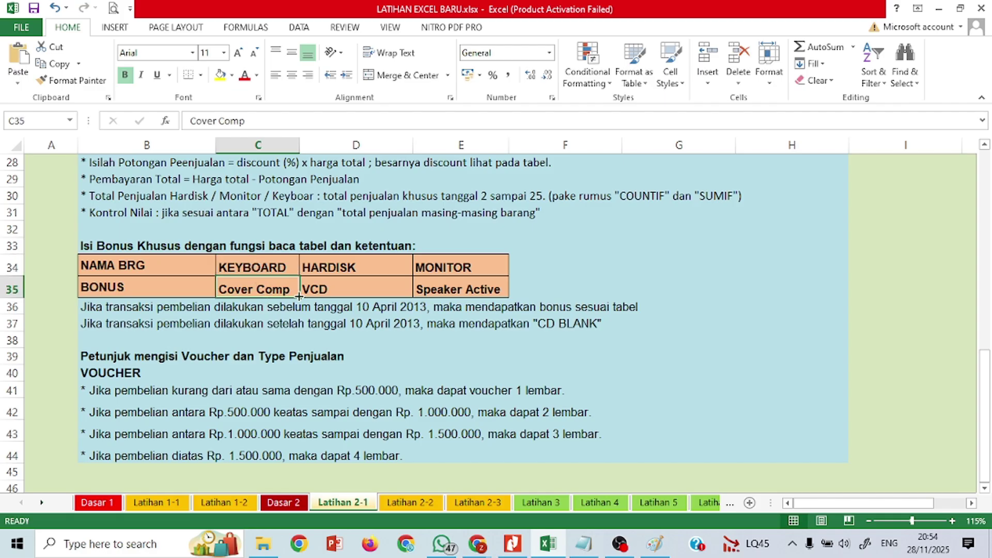
{"action": "left_click", "coordinate": [336, 269]}
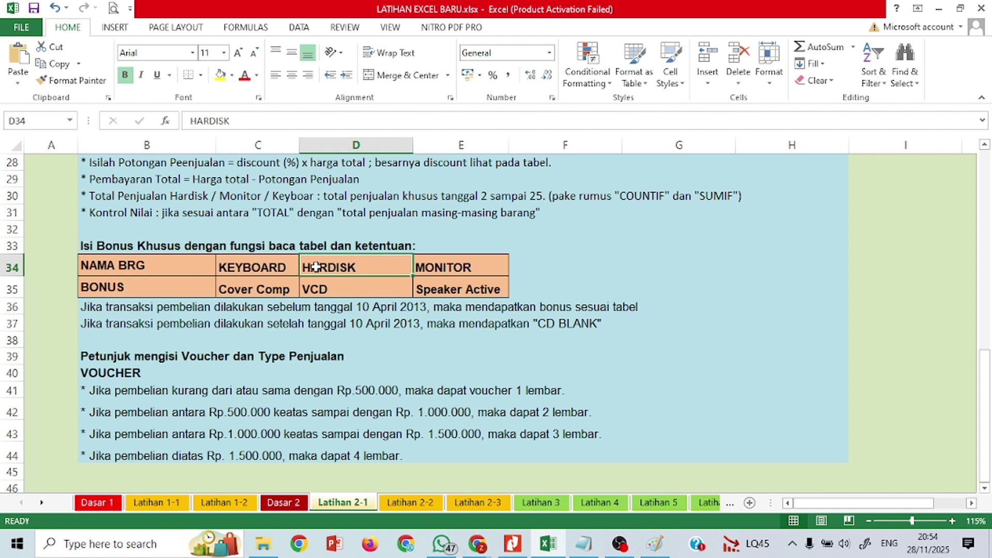
{"action": "left_click_drag", "start_coordinate": [300, 266], "coordinate": [378, 283]}
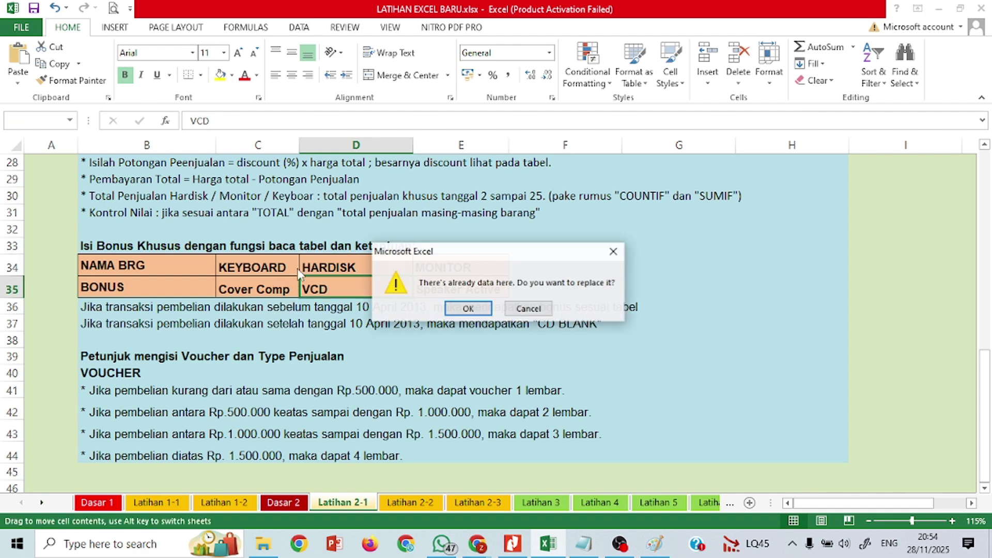
{"action": "left_click", "coordinate": [523, 309]}
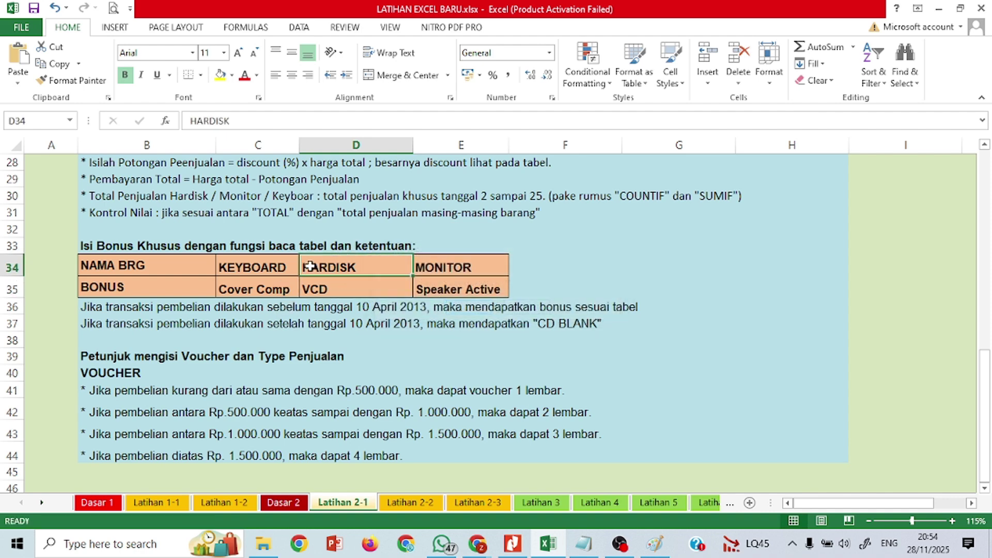
{"action": "left_click", "coordinate": [280, 268]}
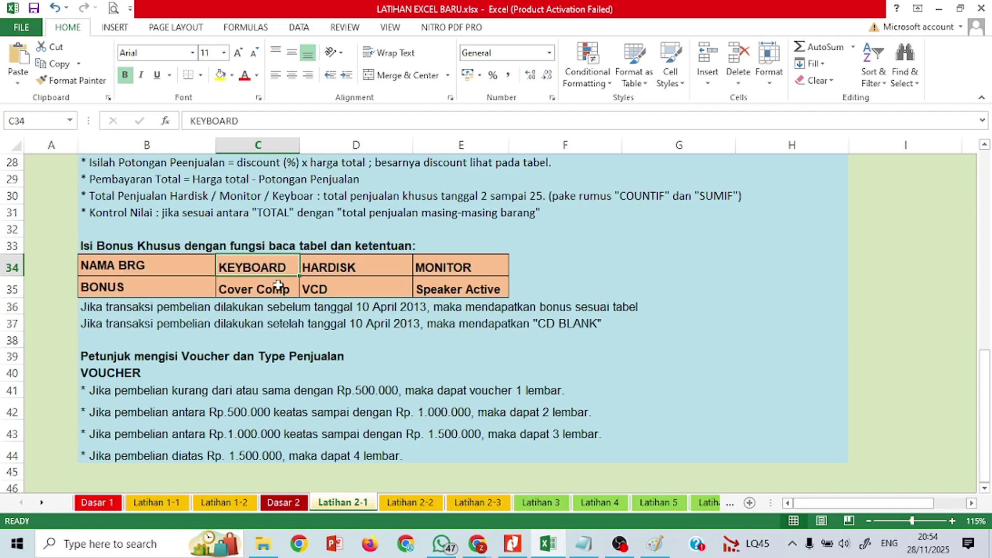
{"action": "left_click", "coordinate": [286, 285]}
{"action": "left_click", "coordinate": [322, 266]}
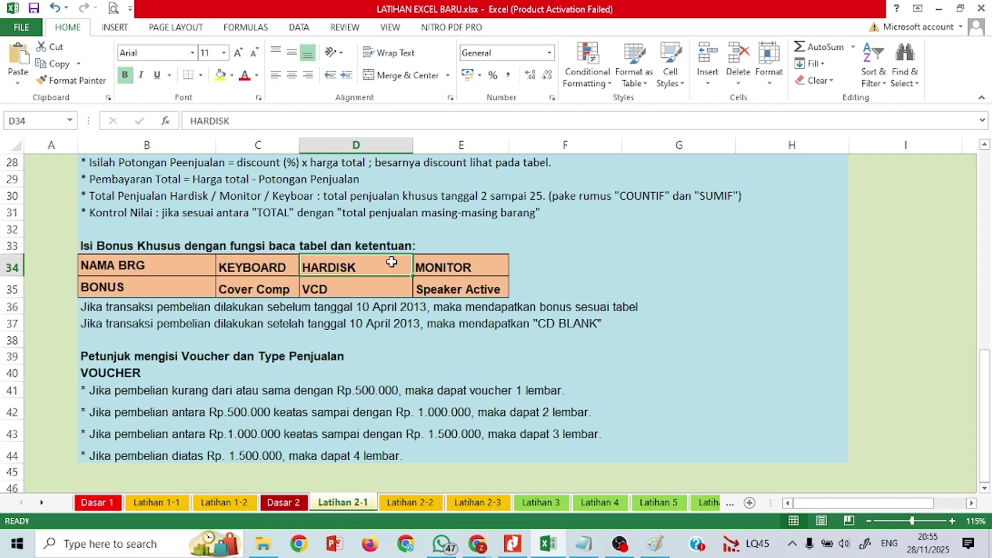
{"action": "scroll", "coordinate": [498, 283], "scroll_direction": "up", "scroll_amount": 8}
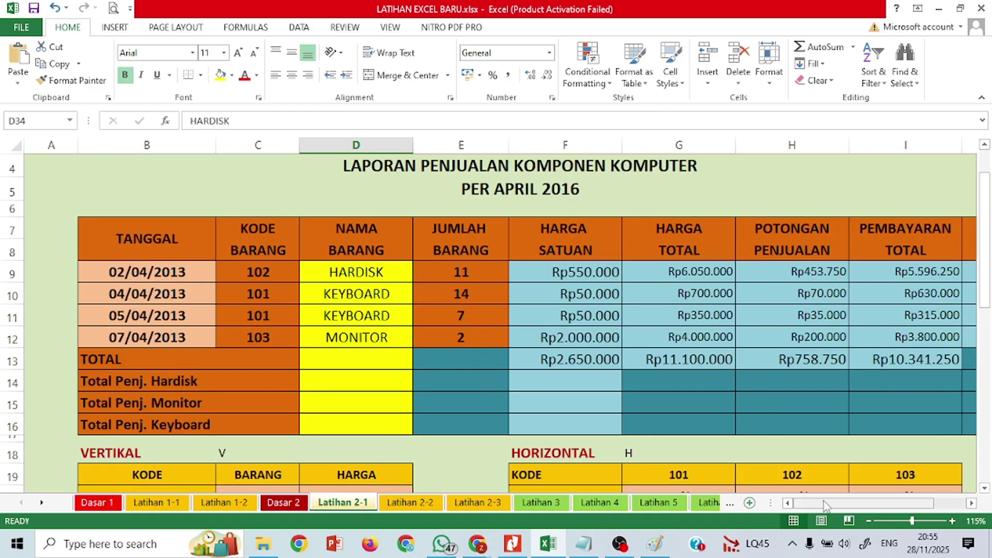
{"action": "left_click_drag", "start_coordinate": [826, 508], "coordinate": [856, 508]}
{"action": "left_click", "coordinate": [820, 278]}
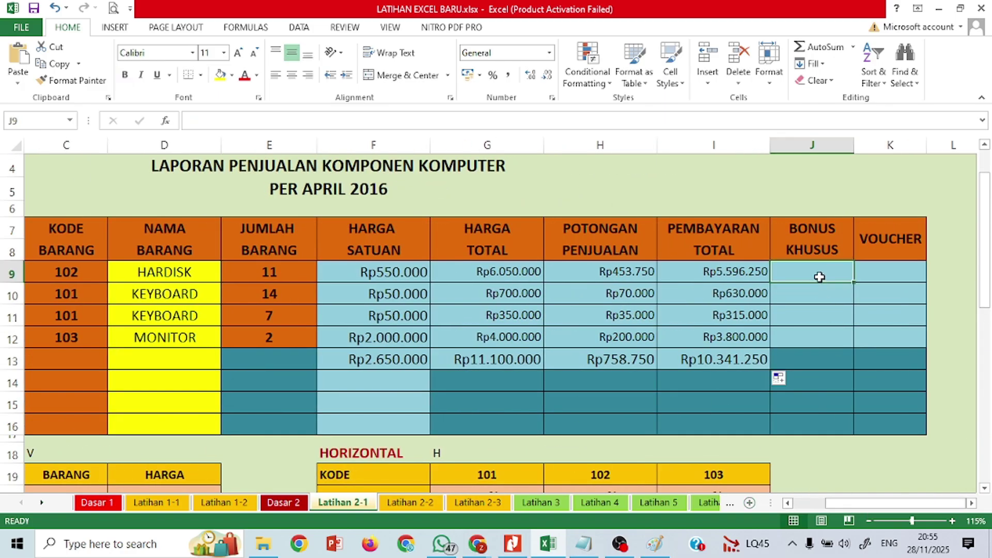
{"action": "type", "text": "="}
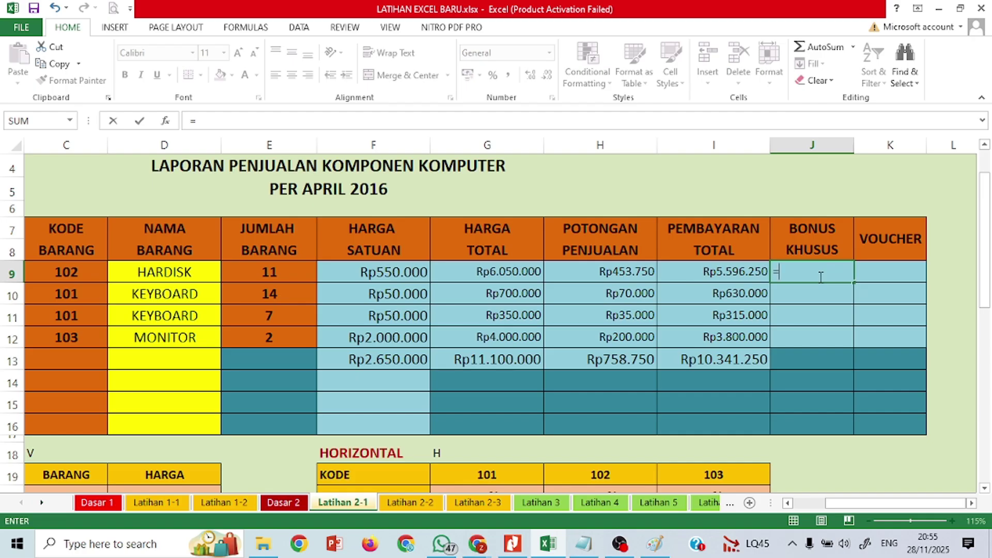
{"action": "scroll", "coordinate": [576, 300], "scroll_direction": "down", "scroll_amount": 4}
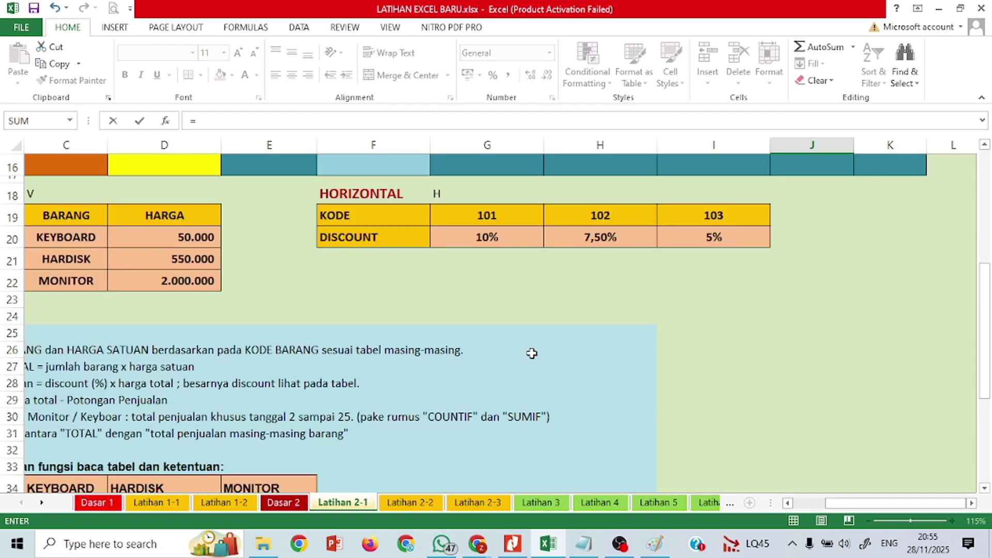
{"action": "scroll", "coordinate": [532, 354], "scroll_direction": "down", "scroll_amount": 2}
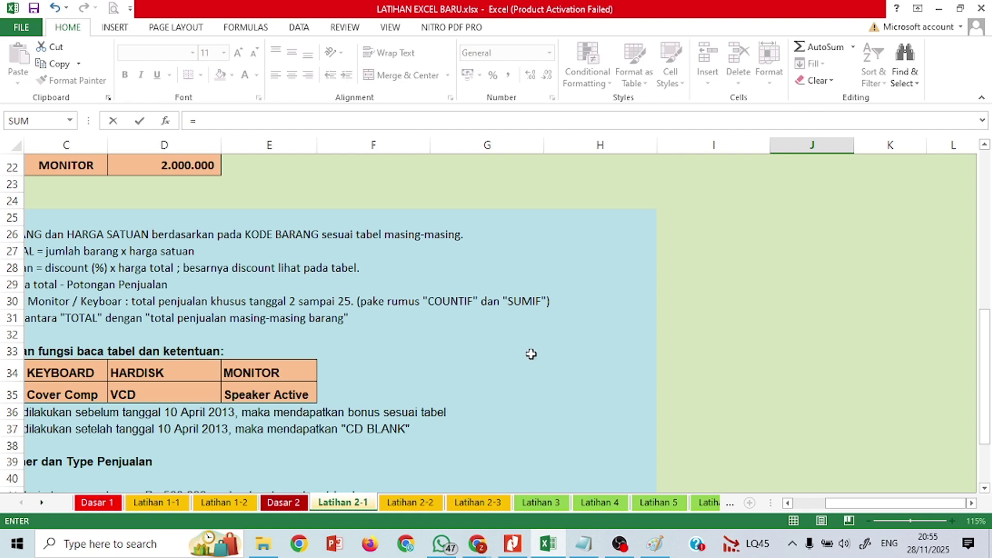
{"action": "scroll", "coordinate": [524, 355], "scroll_direction": "up", "scroll_amount": 6}
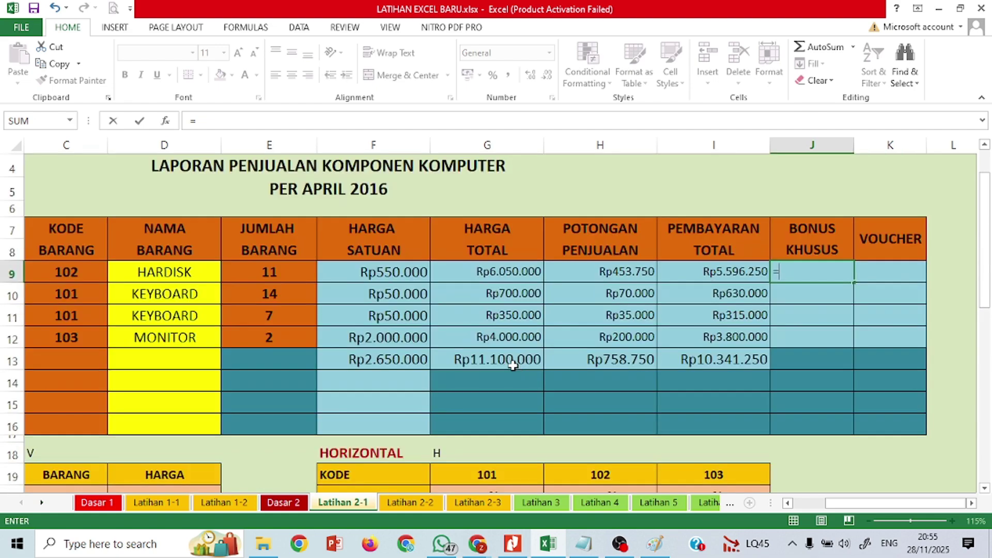
{"action": "scroll", "coordinate": [496, 357], "scroll_direction": "down", "scroll_amount": 7}
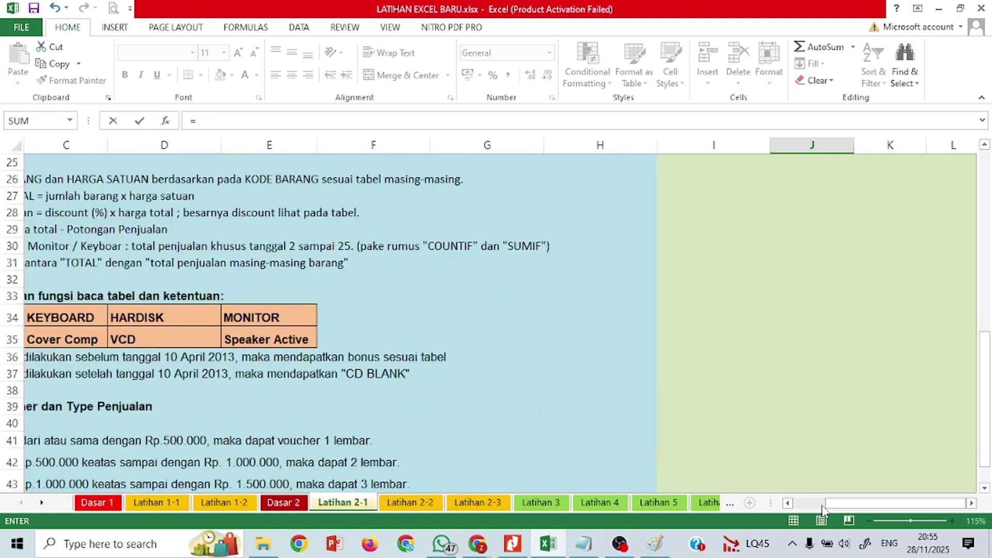
{"action": "left_click_drag", "start_coordinate": [822, 511], "coordinate": [794, 509]}
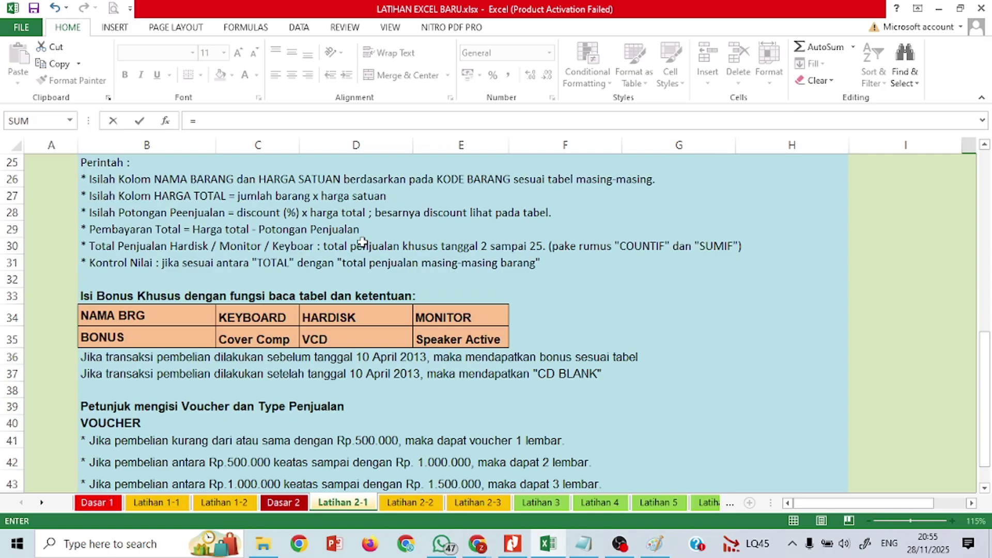
{"action": "left_click_drag", "start_coordinate": [166, 324], "coordinate": [427, 342]}
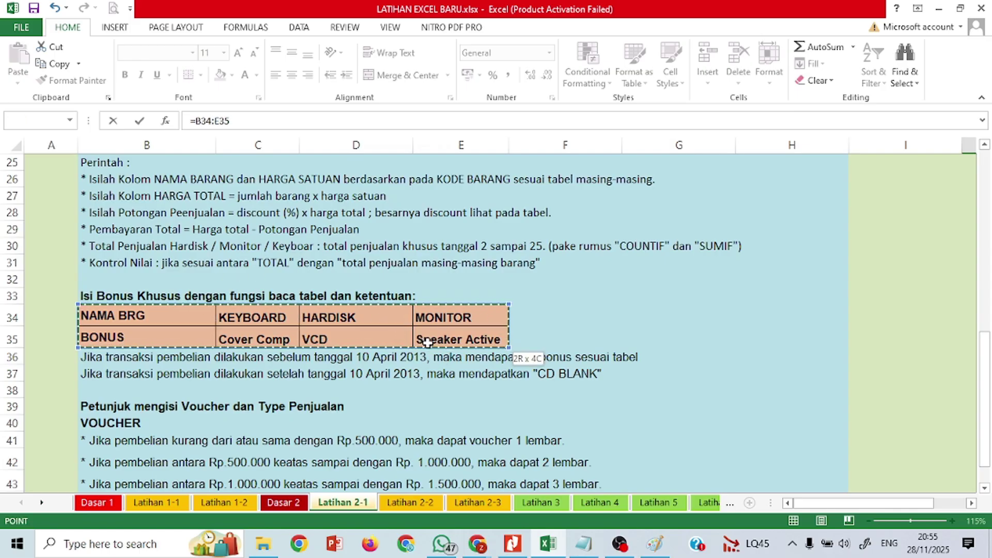
{"action": "key", "text": "Return"}
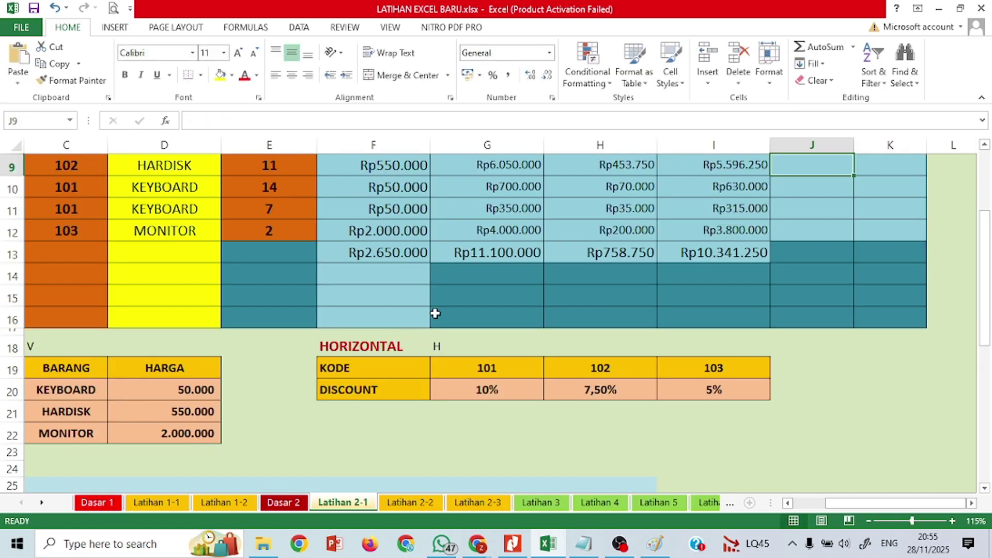
Hide the JUMLAH BARANG column E in the sales report.
{"action": "scroll", "coordinate": [435, 314], "scroll_direction": "up", "scroll_amount": 3}
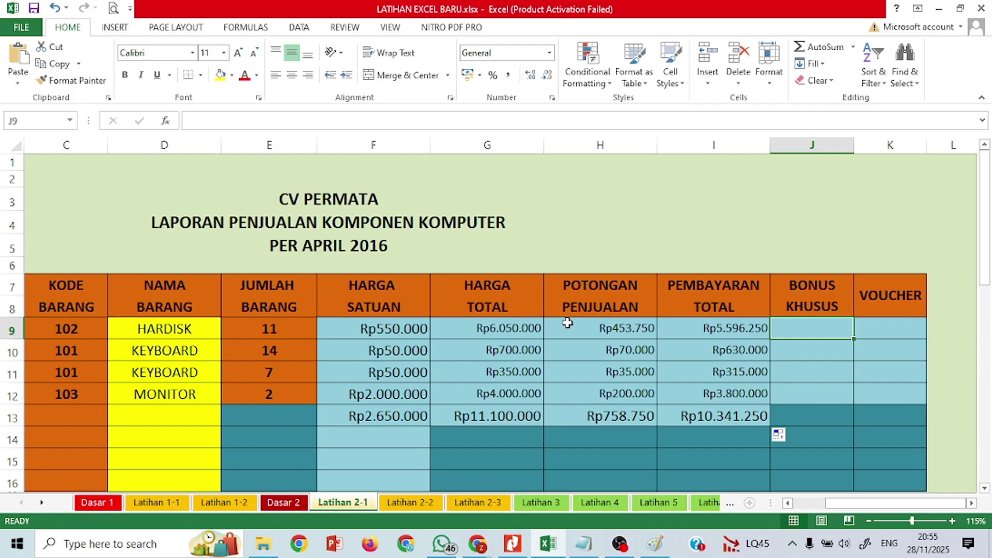
{"action": "scroll", "coordinate": [473, 358], "scroll_direction": "down", "scroll_amount": 4}
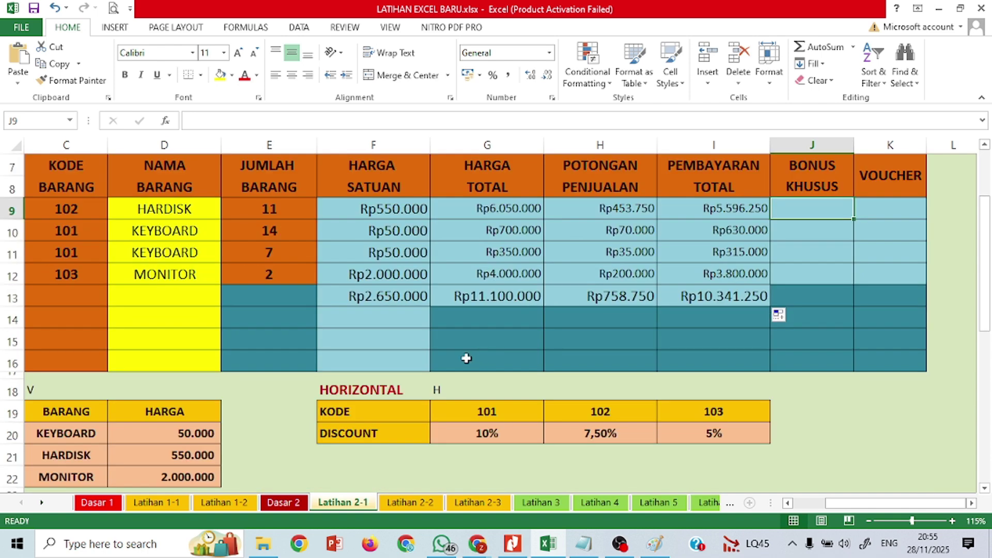
{"action": "scroll", "coordinate": [358, 435], "scroll_direction": "down", "scroll_amount": 2}
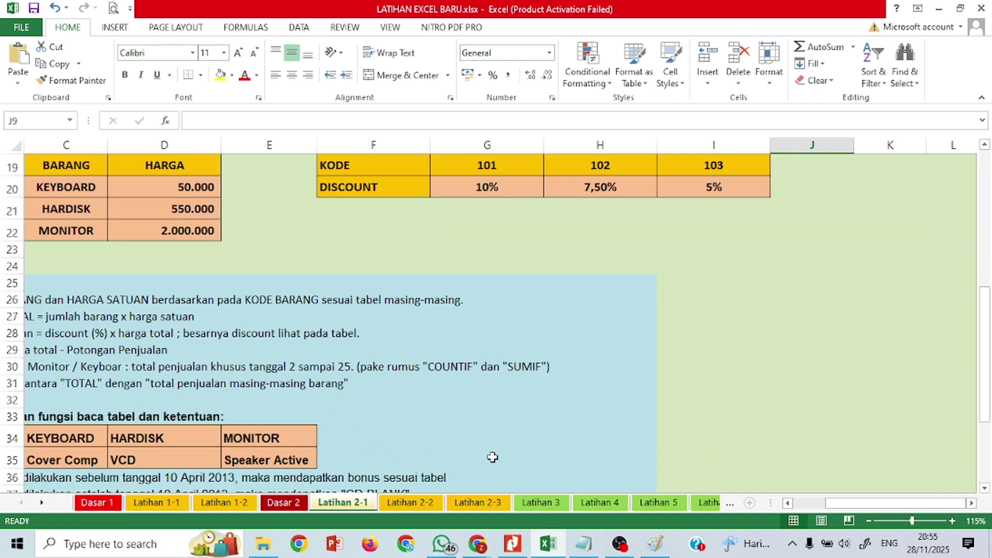
{"action": "scroll", "coordinate": [822, 486], "scroll_direction": "left", "scroll_amount": 2}
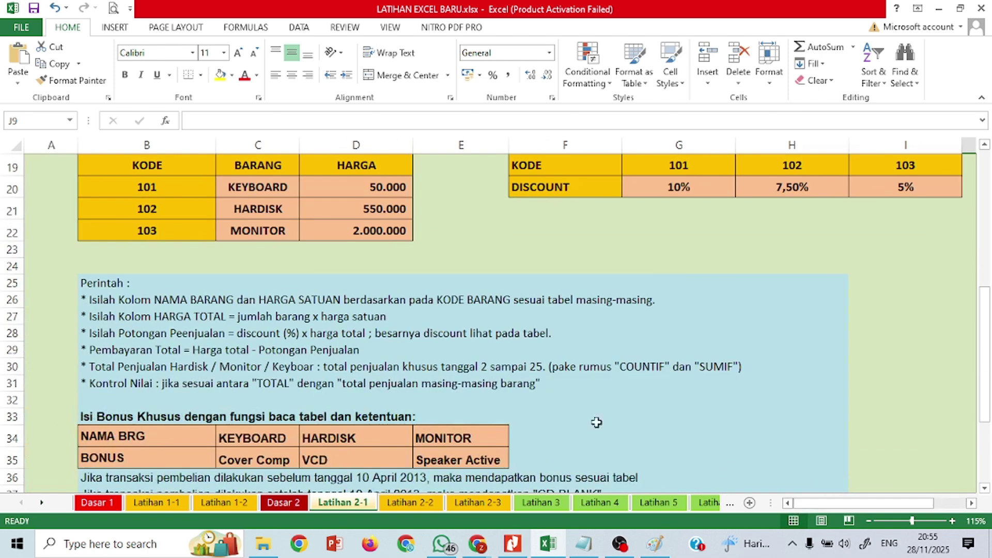
{"action": "scroll", "coordinate": [365, 350], "scroll_direction": "up", "scroll_amount": 6}
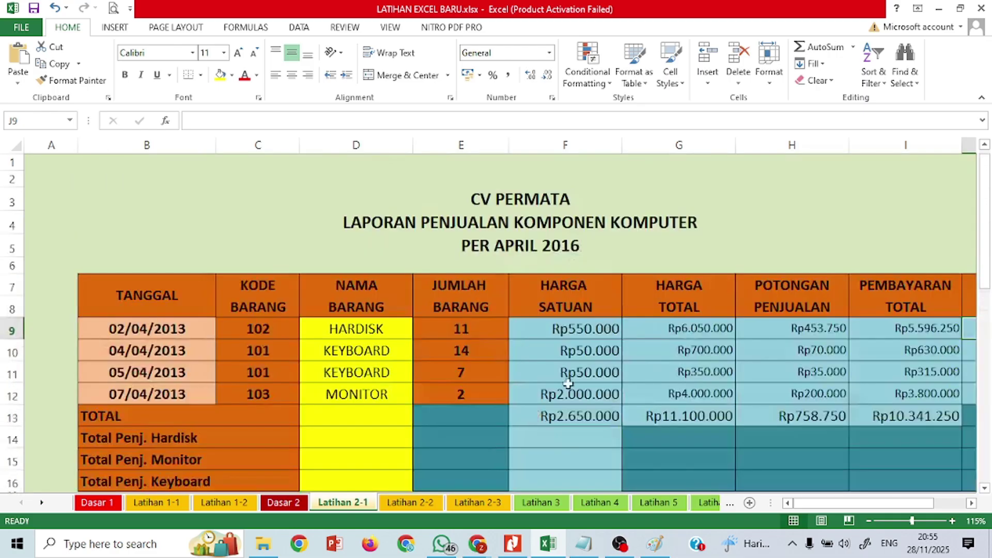
{"action": "scroll", "coordinate": [563, 250], "scroll_direction": "down", "scroll_amount": 4}
{"action": "scroll", "coordinate": [473, 158], "scroll_direction": "up", "scroll_amount": 2}
{"action": "left_click", "coordinate": [476, 145]}
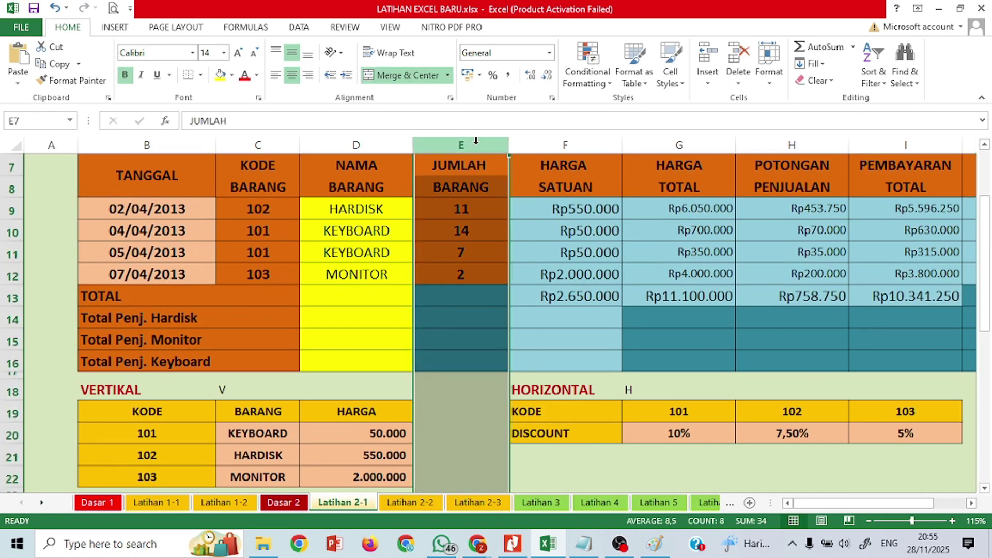
{"action": "right_click", "coordinate": [475, 146]}
{"action": "left_click", "coordinate": [512, 335]}
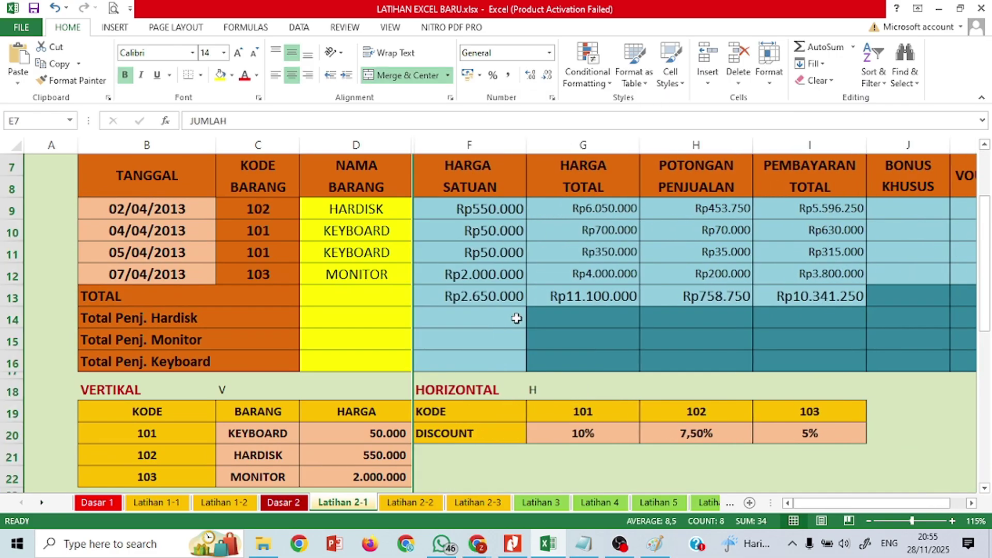
Copy the Bonus Khusus heading and table in B33:F35 to cell F21, directly below the HORIZONTAL discount table.
{"action": "scroll", "coordinate": [512, 320], "scroll_direction": "down", "scroll_amount": 3}
{"action": "left_click", "coordinate": [466, 298]}
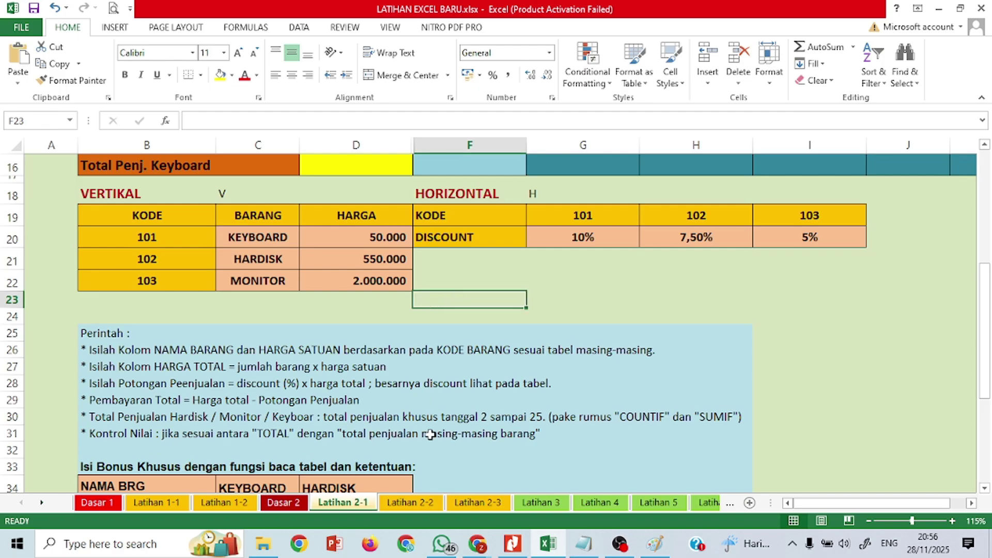
{"action": "scroll", "coordinate": [359, 421], "scroll_direction": "down", "scroll_amount": 2}
{"action": "scroll", "coordinate": [355, 414], "scroll_direction": "up", "scroll_amount": 3}
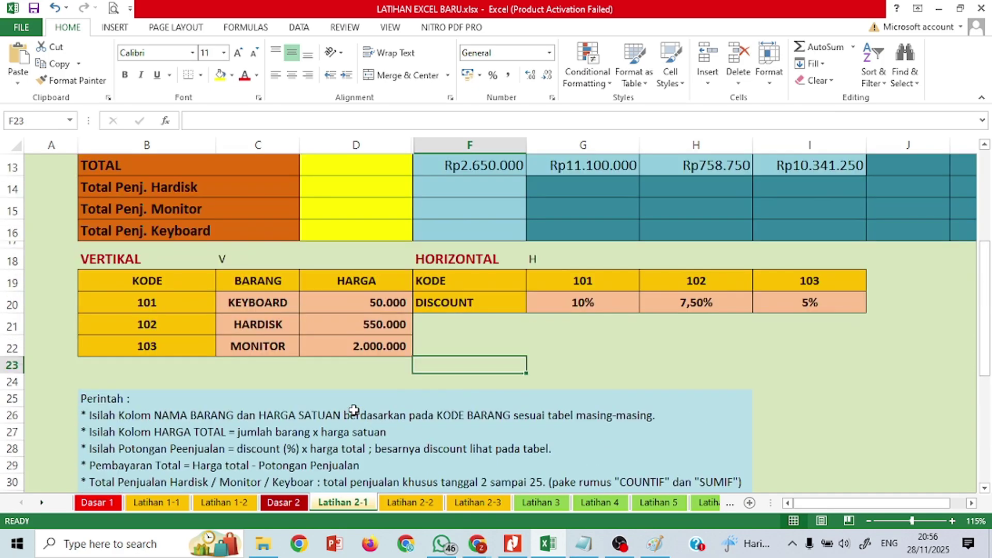
{"action": "scroll", "coordinate": [354, 410], "scroll_direction": "down", "scroll_amount": 2}
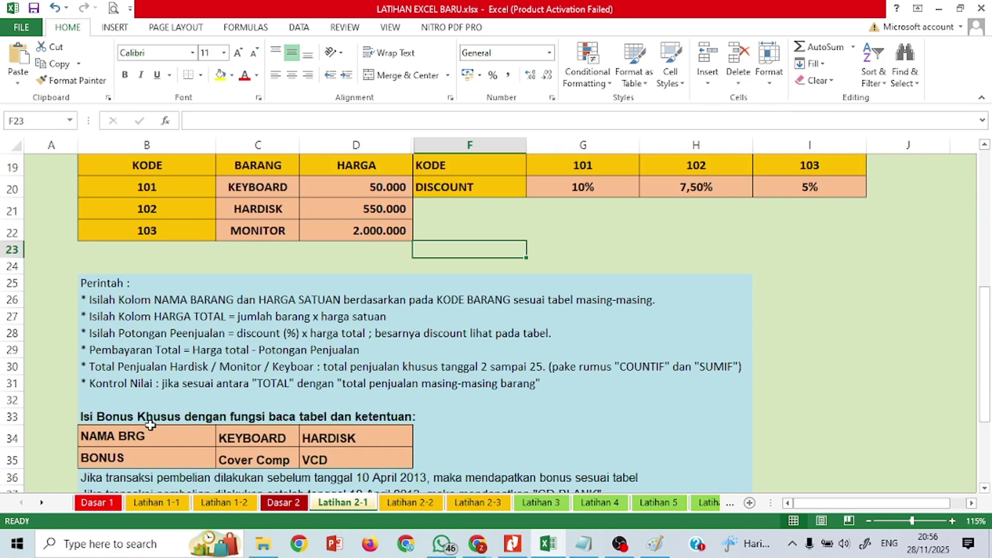
{"action": "left_click_drag", "start_coordinate": [84, 435], "coordinate": [331, 461]}
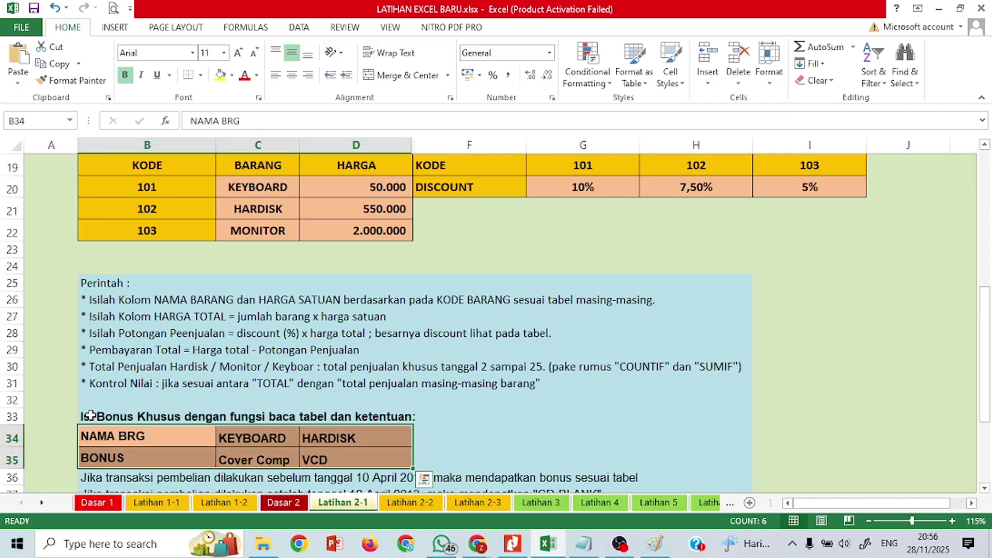
{"action": "left_click_drag", "start_coordinate": [91, 415], "coordinate": [443, 460]}
{"action": "key", "text": "ctrl+c"}
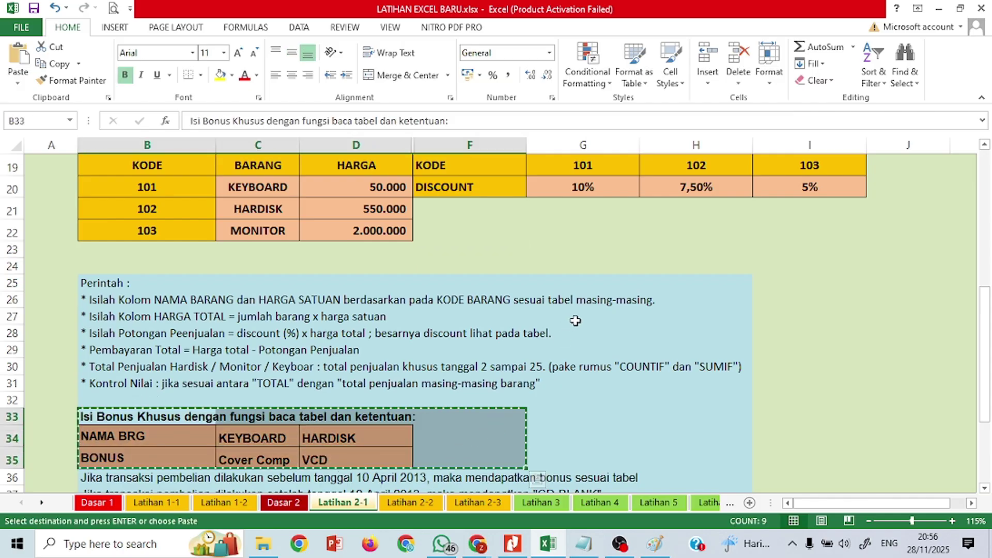
{"action": "left_click", "coordinate": [461, 209]}
{"action": "key", "text": "ctrl+v"}
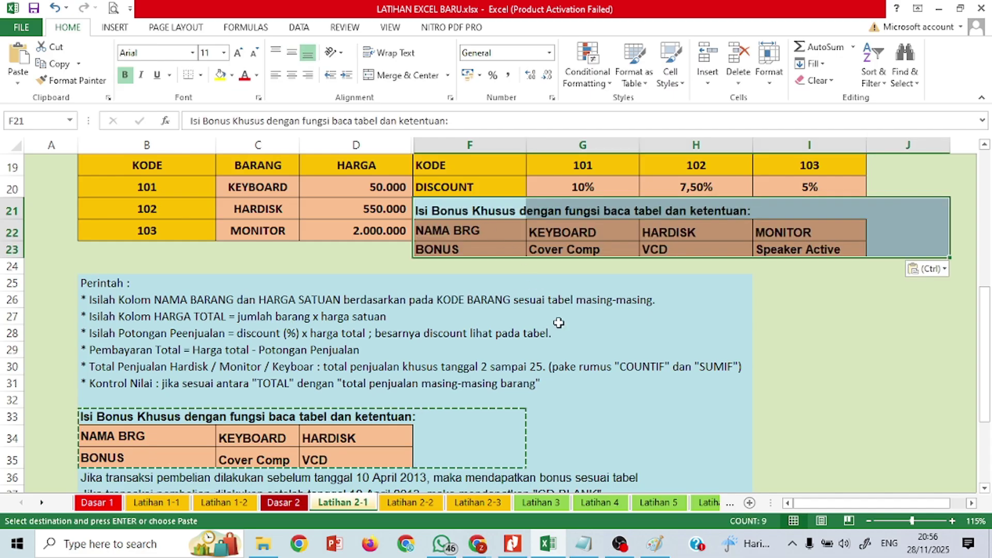
{"action": "scroll", "coordinate": [559, 322], "scroll_direction": "up", "scroll_amount": 3}
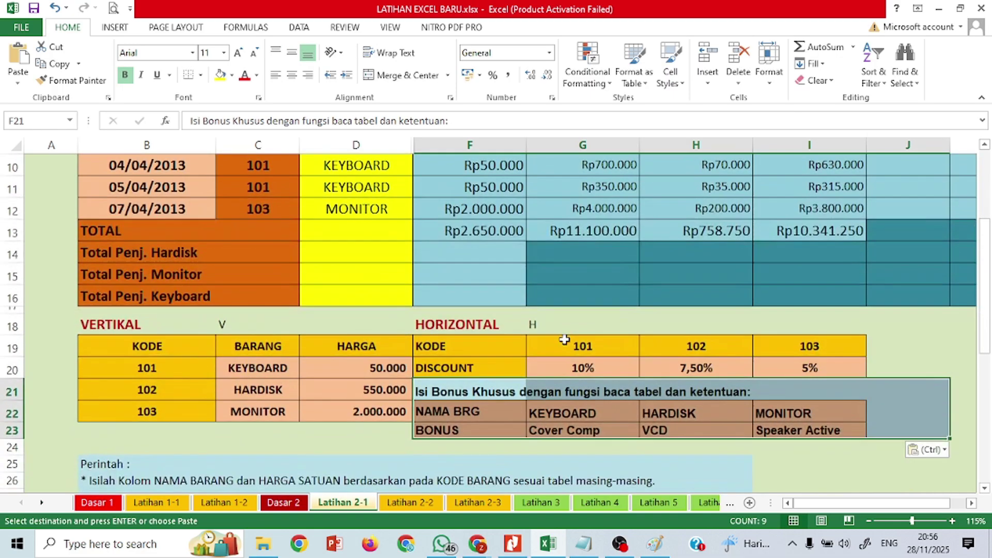
{"action": "key", "text": "ctrl"}
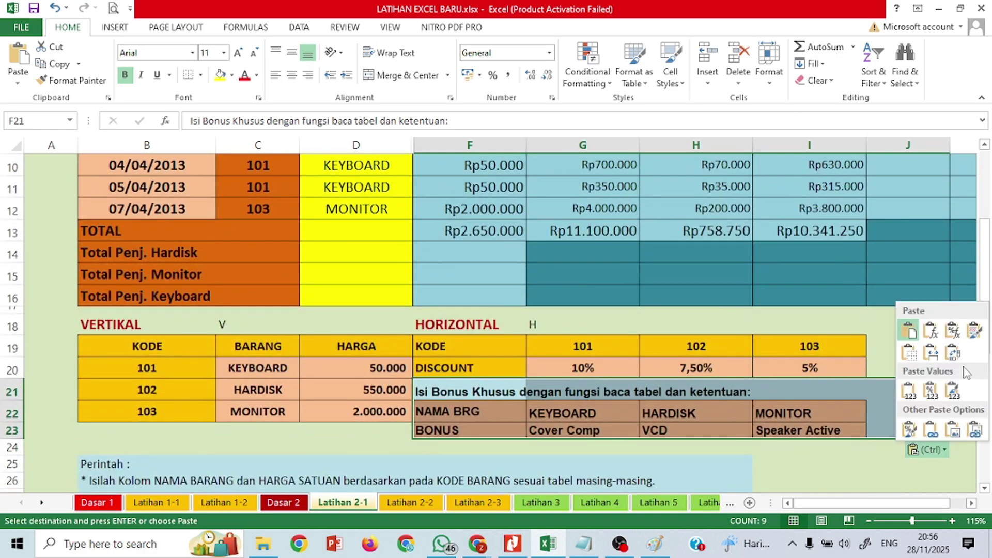
Start an HLOOKUP formula in BONUS KHUSUS cell J9 with item name D9 as the lookup value.
{"action": "left_click_drag", "start_coordinate": [985, 292], "coordinate": [990, 272]}
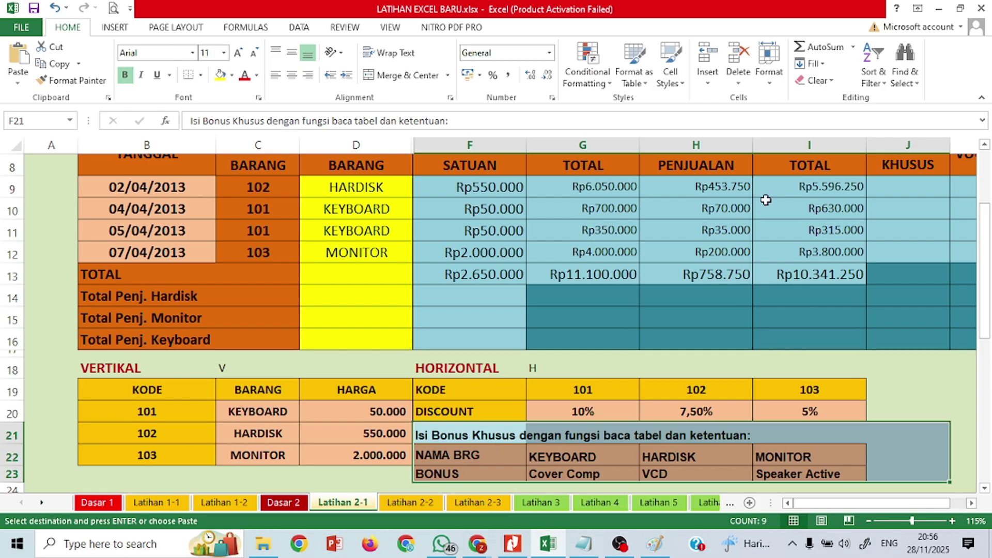
{"action": "left_click", "coordinate": [910, 187]}
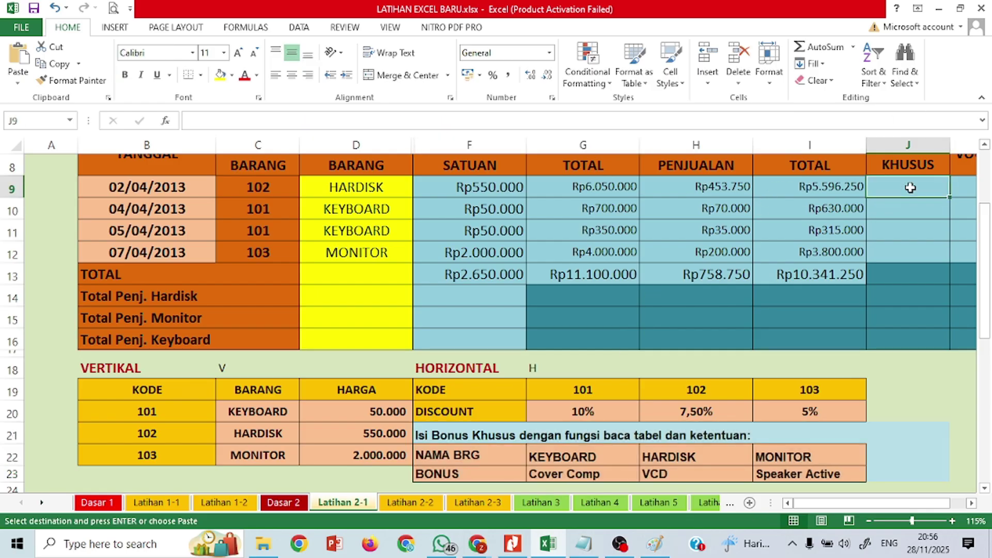
{"action": "type", "text": "=hllok"}
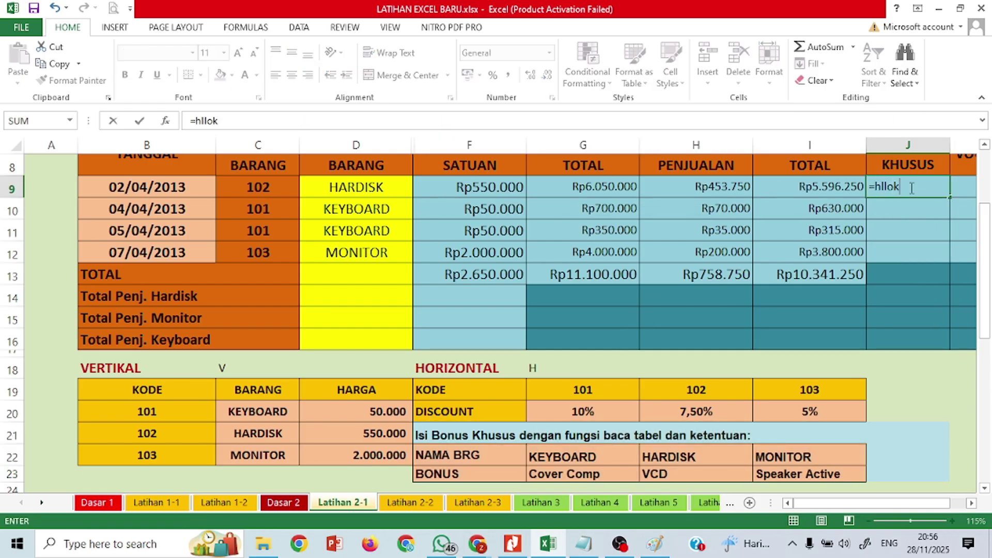
{"action": "key", "text": "BackSpace"}
{"action": "key", "text": "BackSpace"}
{"action": "key", "text": "BackSpace"}
{"action": "type", "text": "o"}
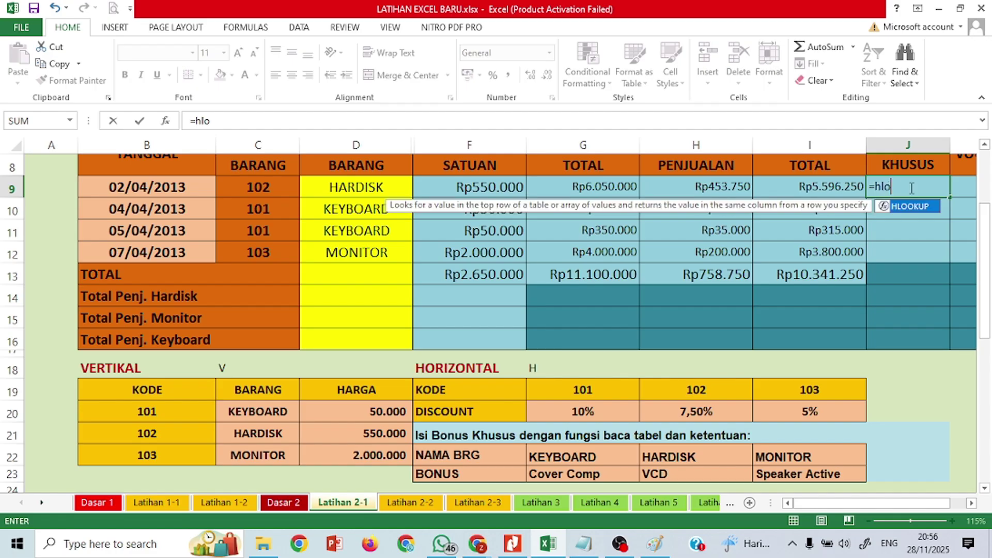
{"action": "type", "text": "okup("}
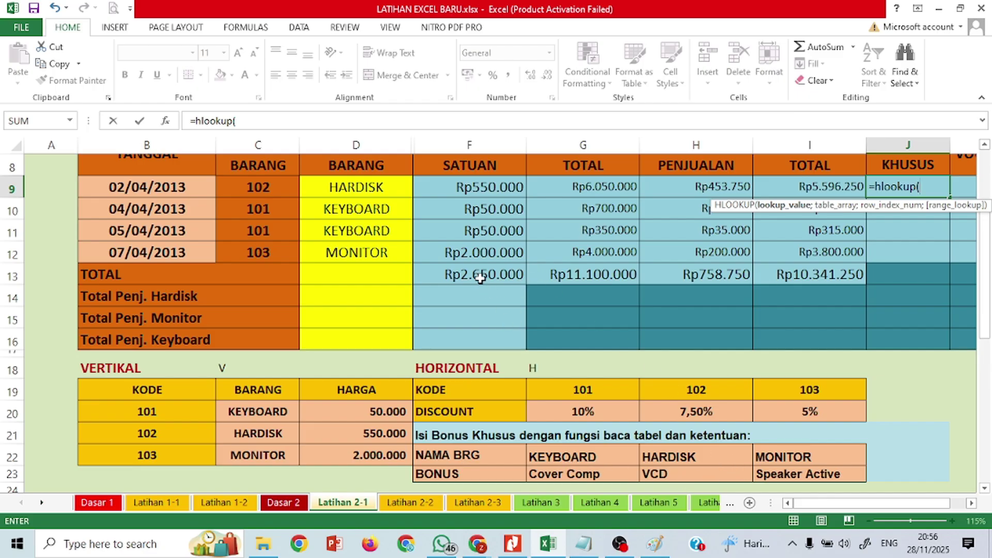
{"action": "left_click", "coordinate": [381, 192]}
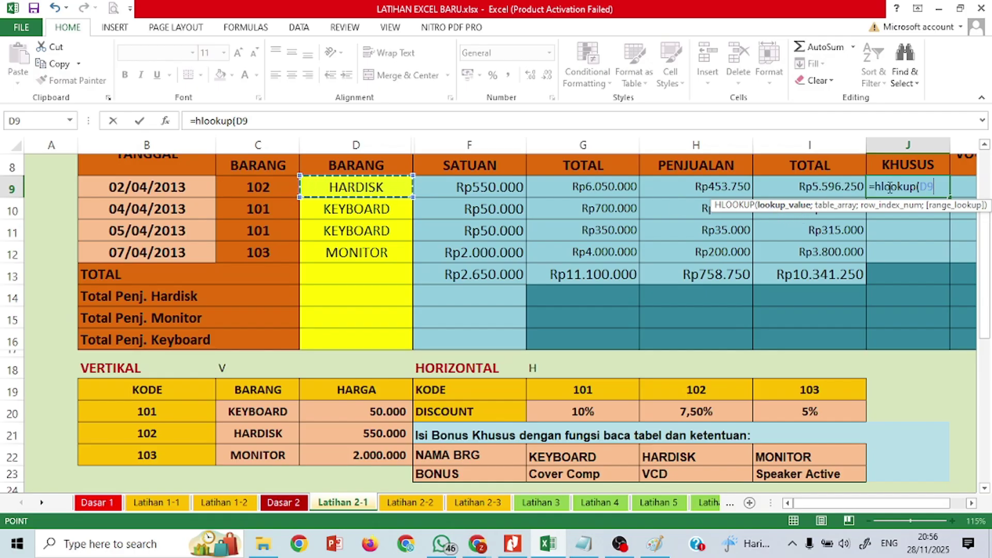
{"action": "type", "text": ";"}
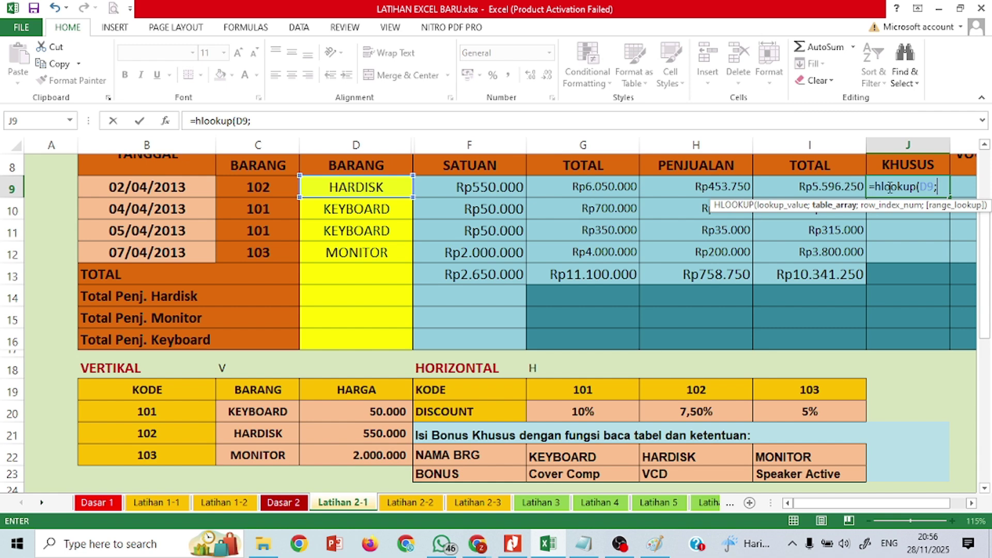
{"action": "left_click_drag", "start_coordinate": [548, 458], "coordinate": [813, 468]}
{"action": "left_click", "coordinate": [813, 468]}
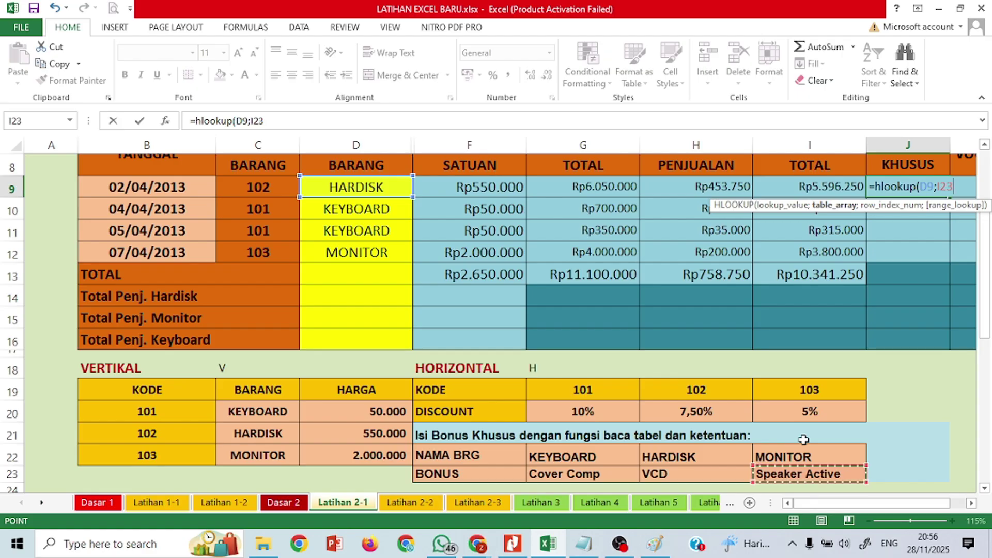
{"action": "key", "text": "F4"}
{"action": "key", "text": "BackSpace"}
{"action": "key", "text": "BackSpace"}
{"action": "key", "text": "BackSpace"}
{"action": "key", "text": "BackSpace"}
{"action": "key", "text": "BackSpace"}
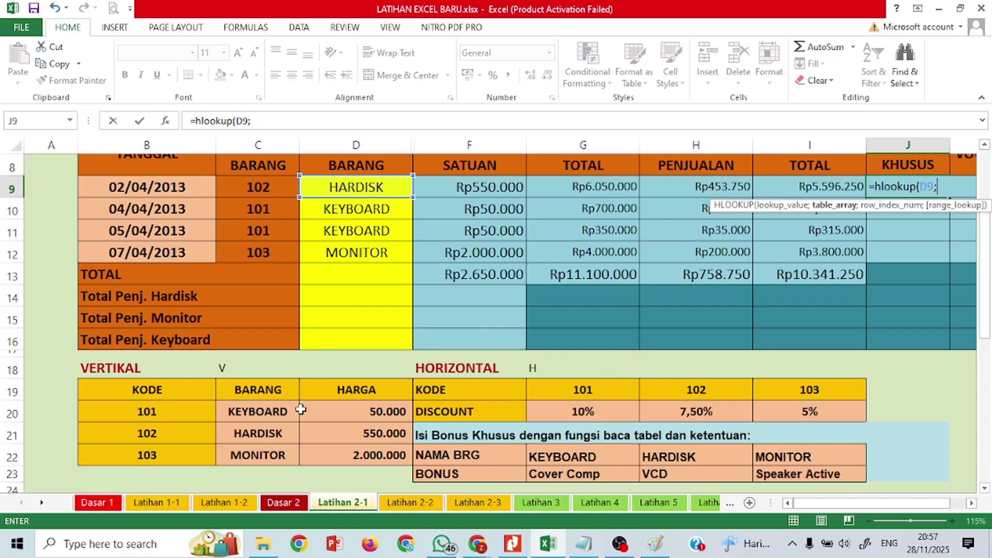
Complete the HLOOKUP formula in J9 with absolute table range $F$22:$I$23 and row index 2.
{"action": "left_click_drag", "start_coordinate": [444, 456], "coordinate": [849, 474]}
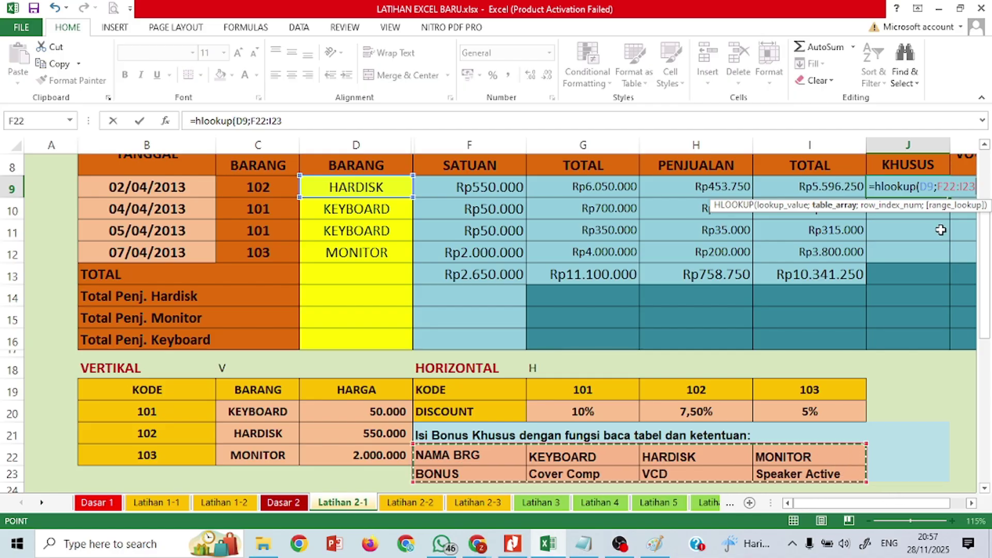
{"action": "left_click_drag", "start_coordinate": [848, 504], "coordinate": [863, 504]}
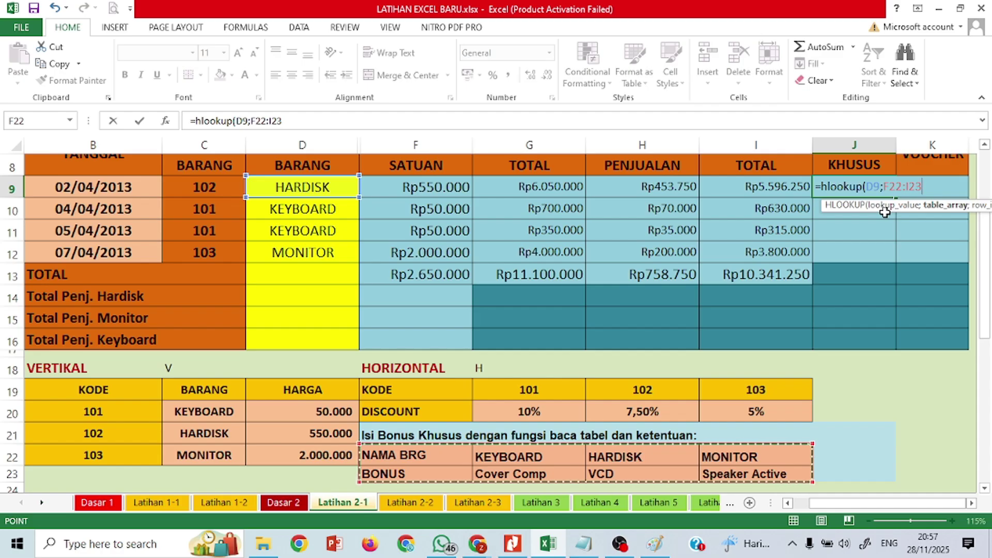
{"action": "key", "text": "F4"}
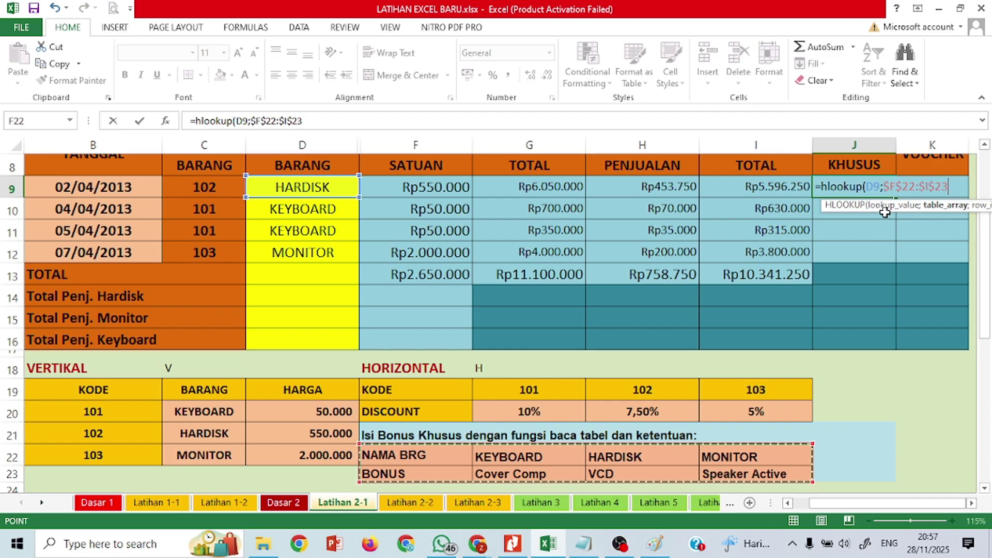
{"action": "type", "text": ";2"}
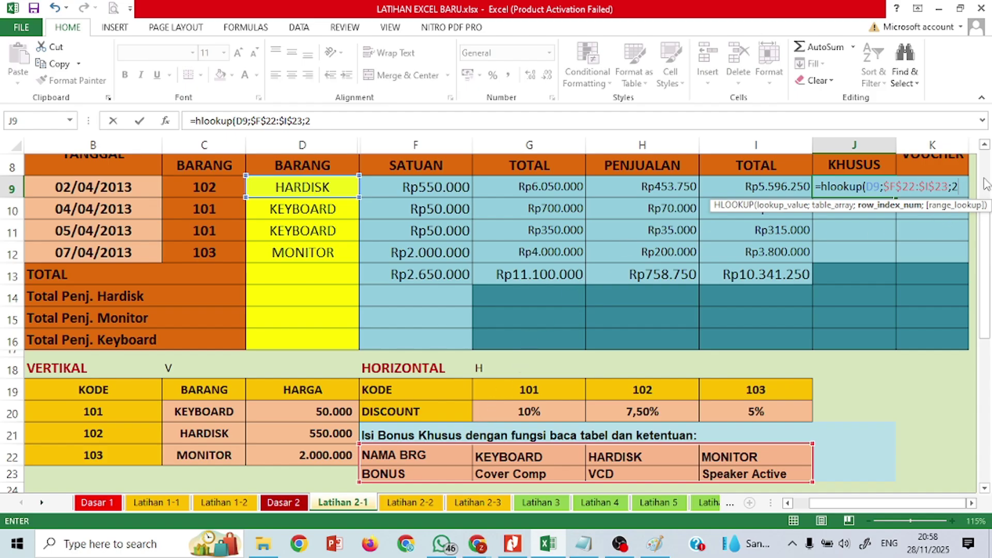
{"action": "key", "text": "Return"}
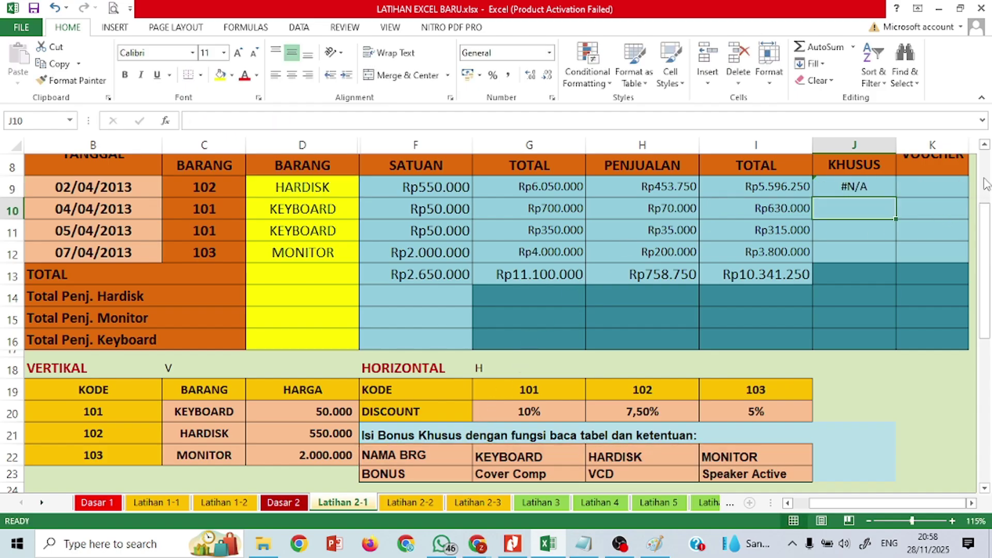
Correct the table range in J9's HLOOKUP formula to $G$22:$I$23, leaving out the label column.
{"action": "left_click", "coordinate": [850, 186]}
{"action": "double_click", "coordinate": [842, 186]}
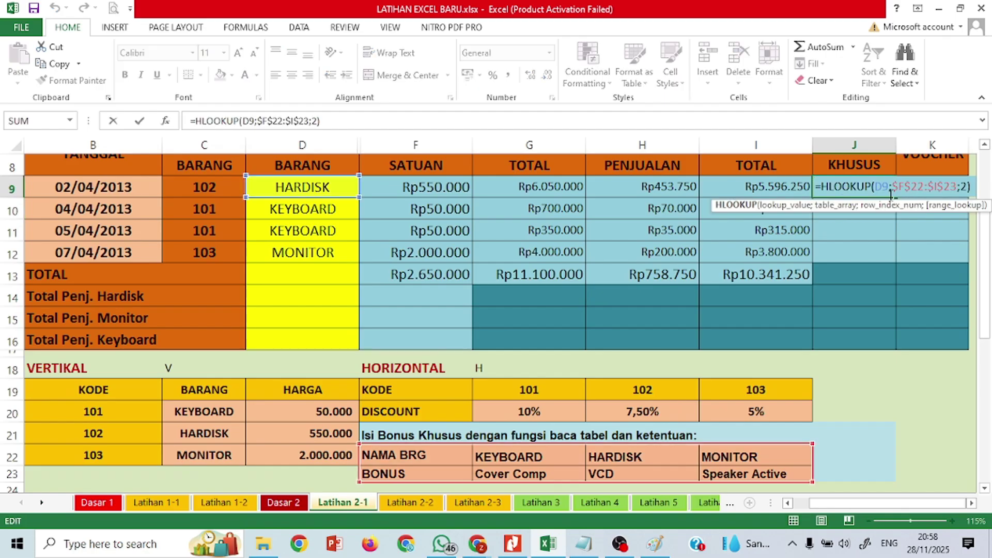
{"action": "left_click", "coordinate": [363, 486]}
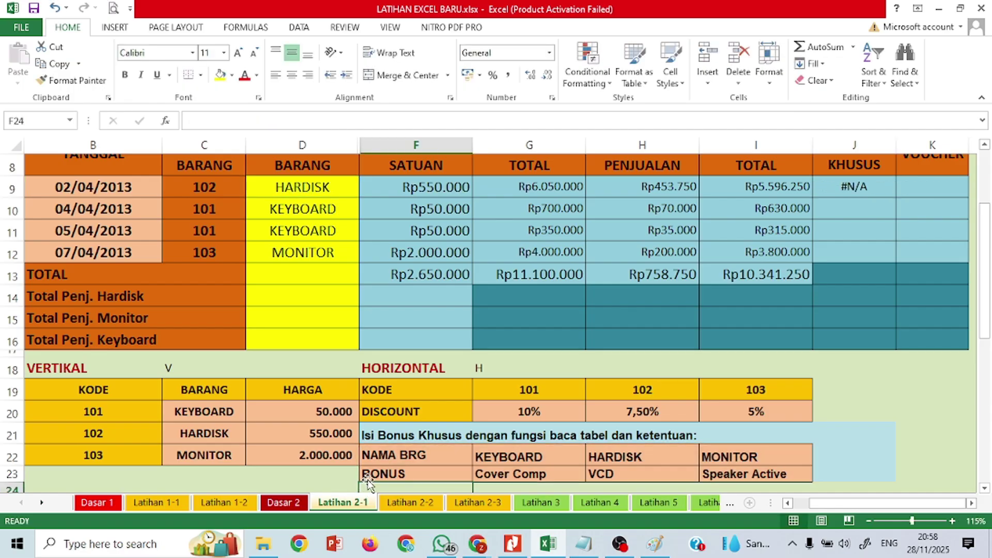
{"action": "left_click", "coordinate": [845, 191]}
{"action": "double_click", "coordinate": [845, 192]}
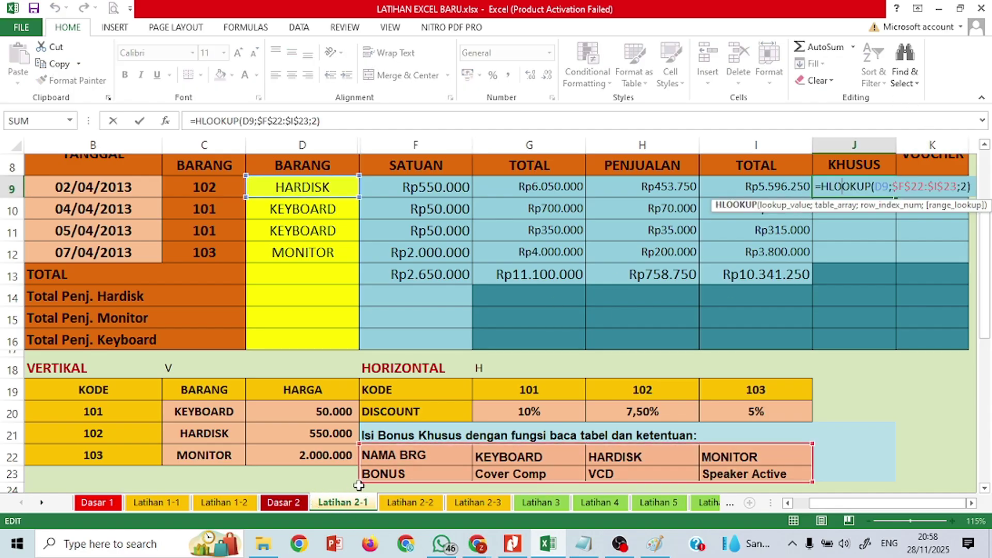
{"action": "left_click_drag", "start_coordinate": [359, 484], "coordinate": [494, 476]}
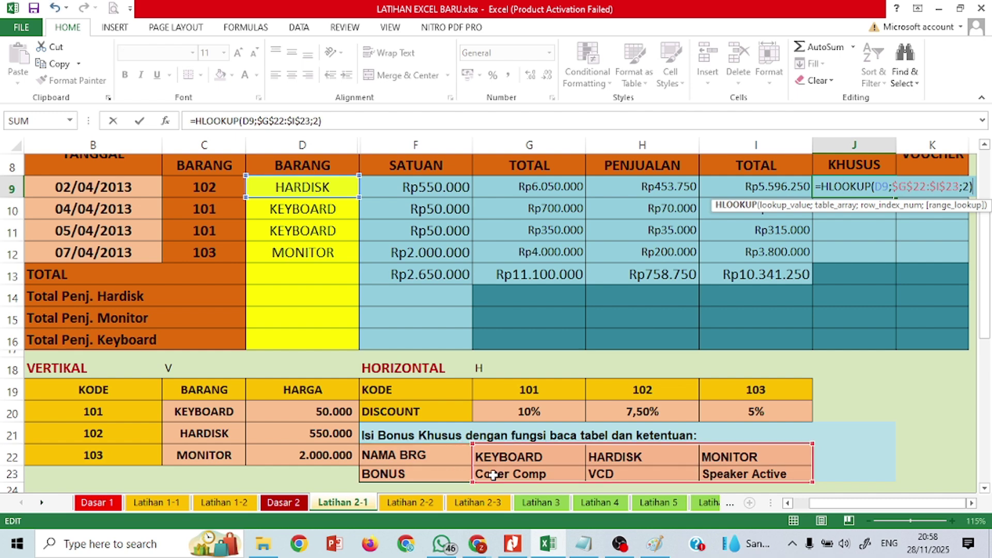
{"action": "key", "text": "Return"}
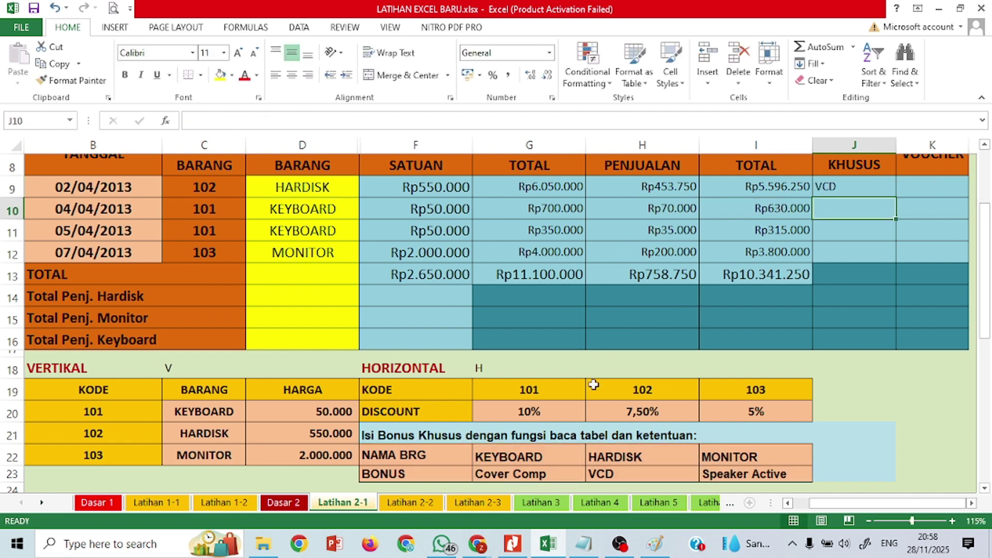
Fill the J9 HLOOKUP formula down the BONUS KHUSUS column and clear the surplus formulas in J13:J16.
{"action": "left_click", "coordinate": [309, 181]}
{"action": "left_click", "coordinate": [638, 457]}
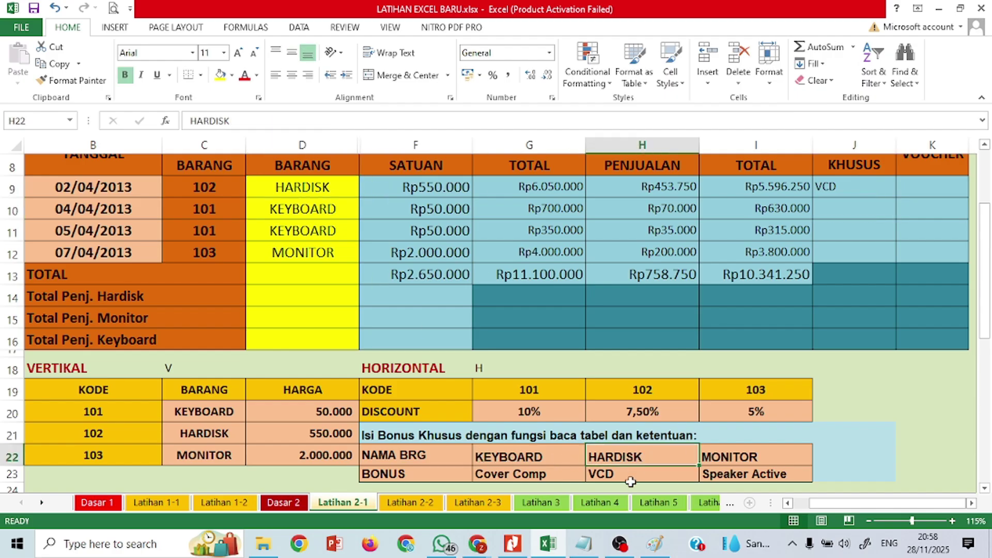
{"action": "left_click", "coordinate": [628, 473]}
{"action": "left_click", "coordinate": [858, 189]}
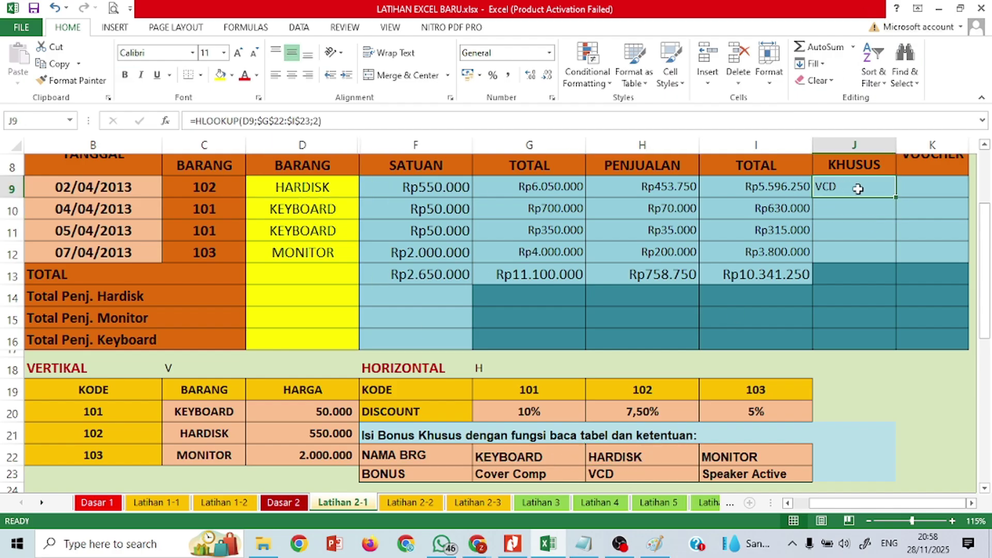
{"action": "double_click", "coordinate": [897, 197]}
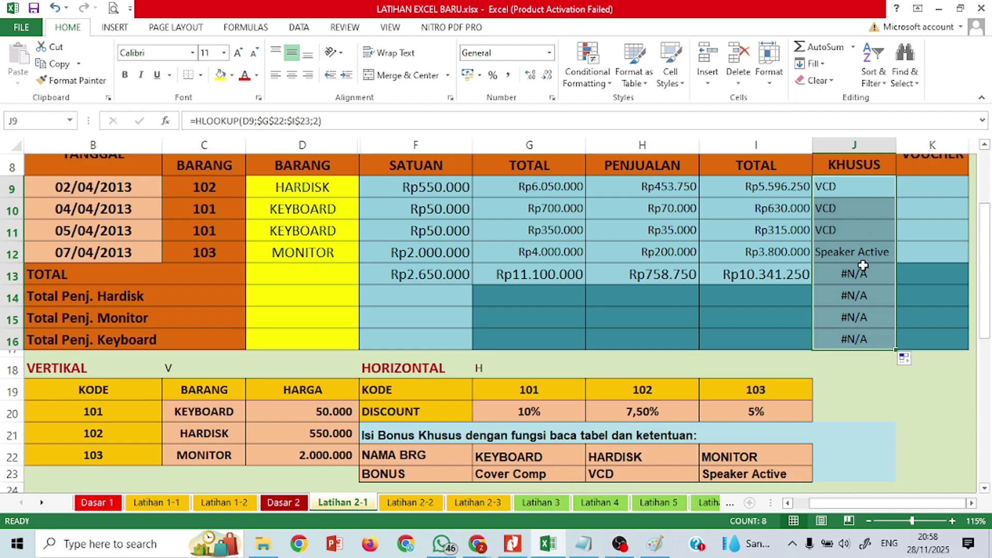
{"action": "left_click_drag", "start_coordinate": [863, 265], "coordinate": [854, 336]}
{"action": "key", "text": "Delete"}
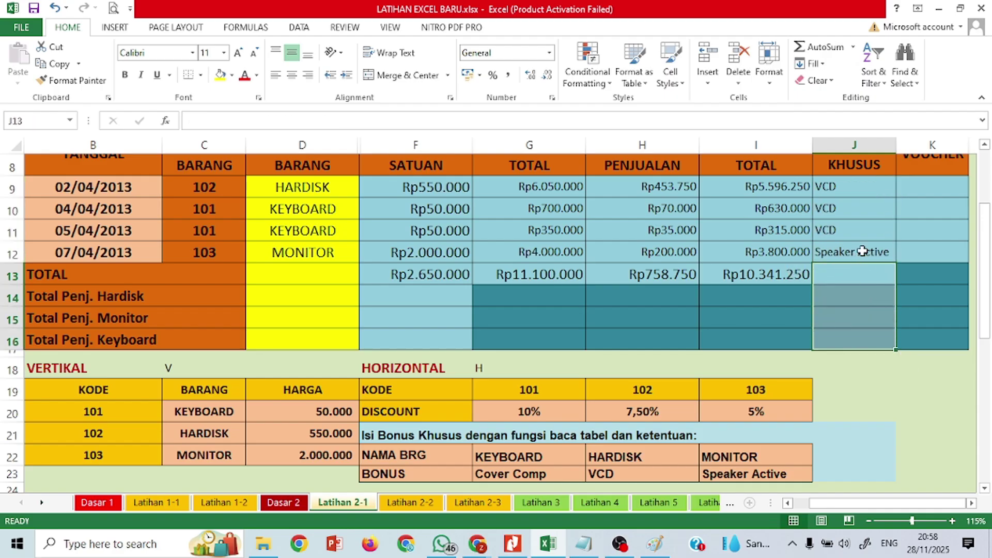
Examine the bonus formulas in J10 and J11, the KEYBOARD heading in G22 and the item name formula in D10.
{"action": "left_click", "coordinate": [868, 230]}
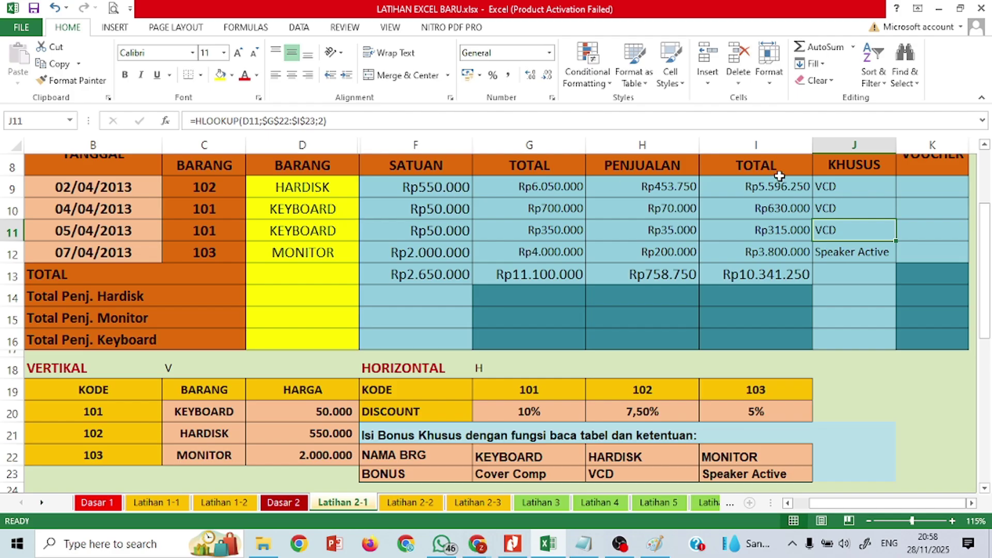
{"action": "left_click", "coordinate": [854, 208]}
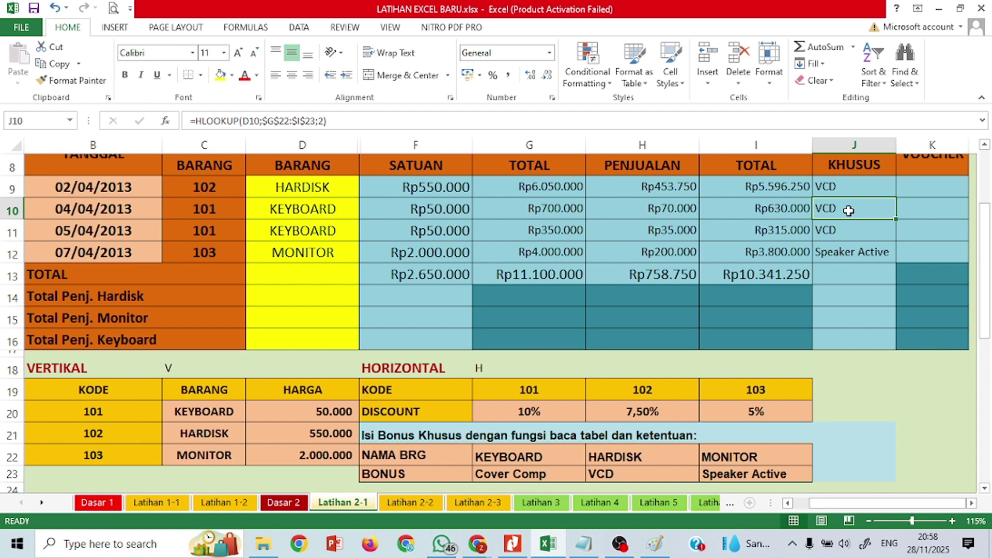
{"action": "double_click", "coordinate": [573, 457]}
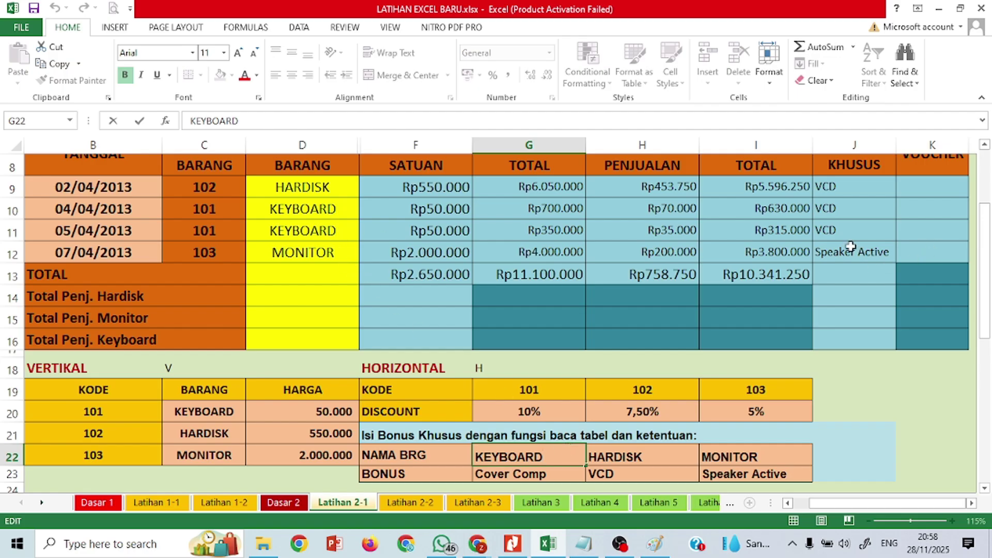
{"action": "left_click", "coordinate": [845, 211]}
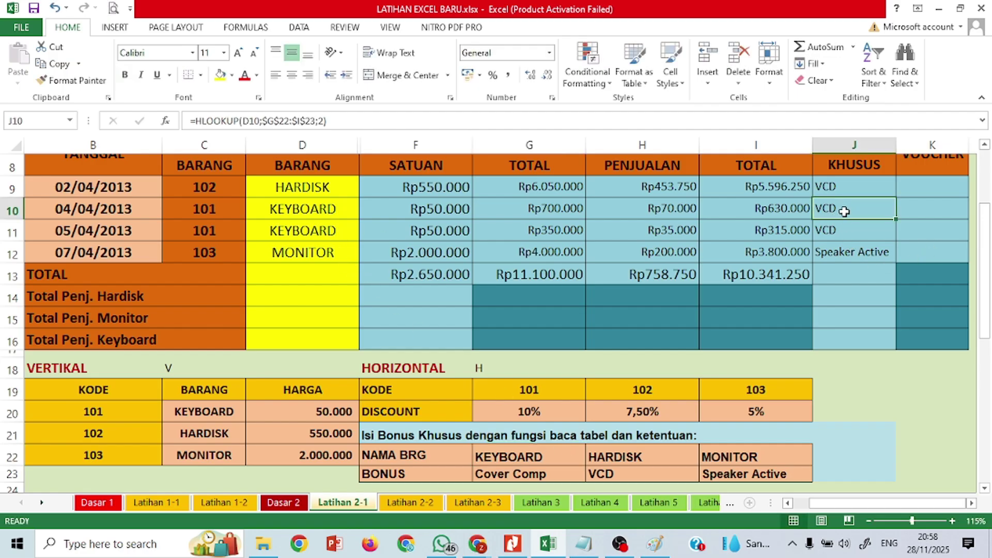
{"action": "double_click", "coordinate": [845, 211]}
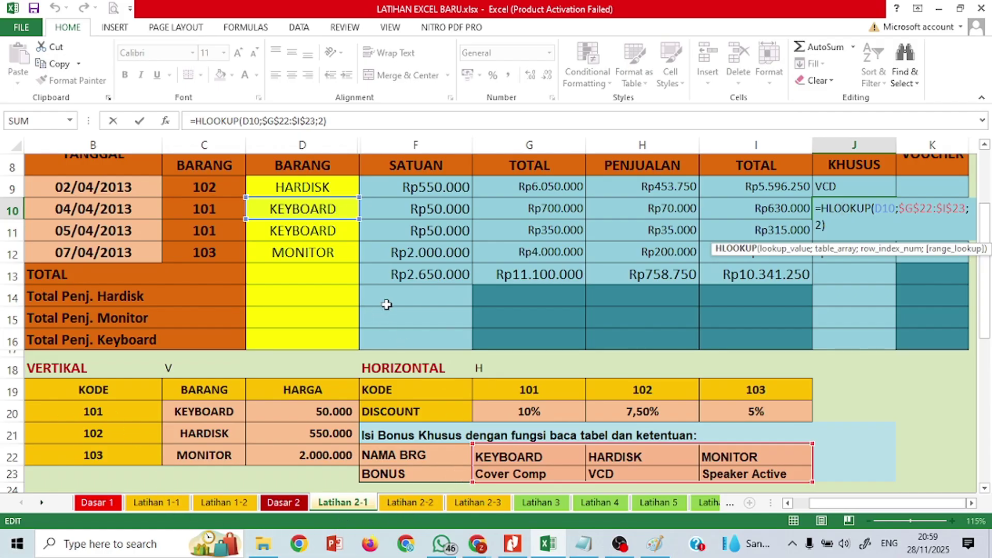
{"action": "key", "text": "Return"}
{"action": "double_click", "coordinate": [348, 211]}
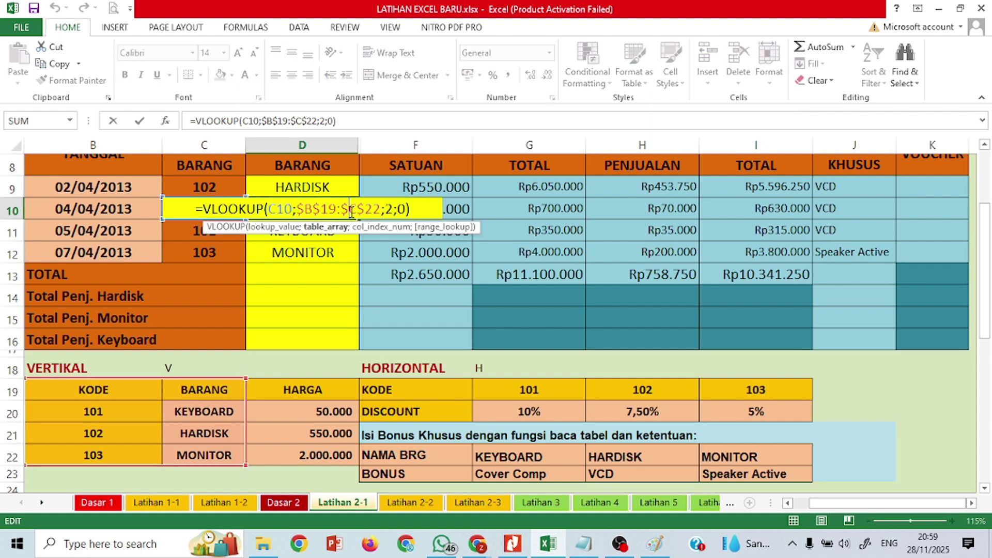
{"action": "key", "text": "Return"}
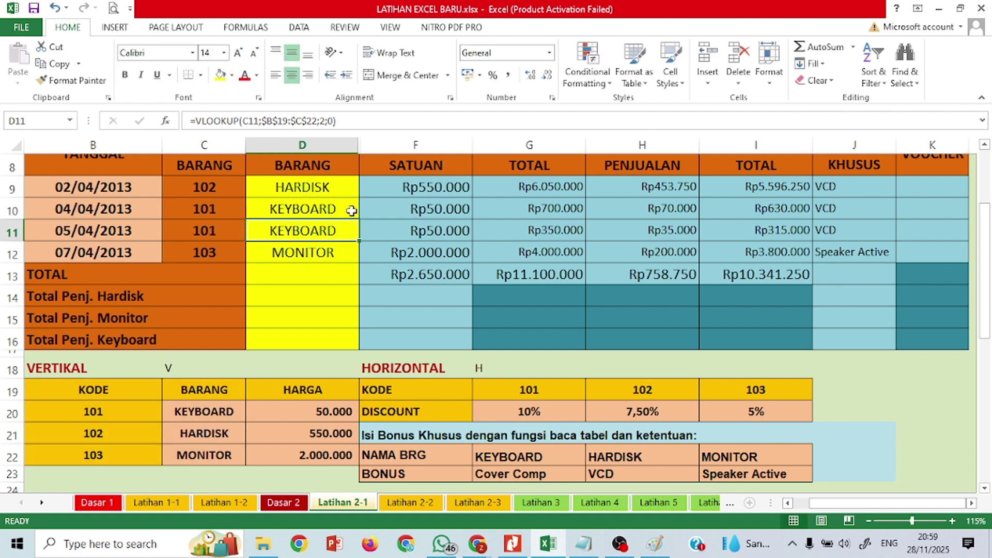
{"action": "scroll", "coordinate": [542, 398], "scroll_direction": "down", "scroll_amount": 3}
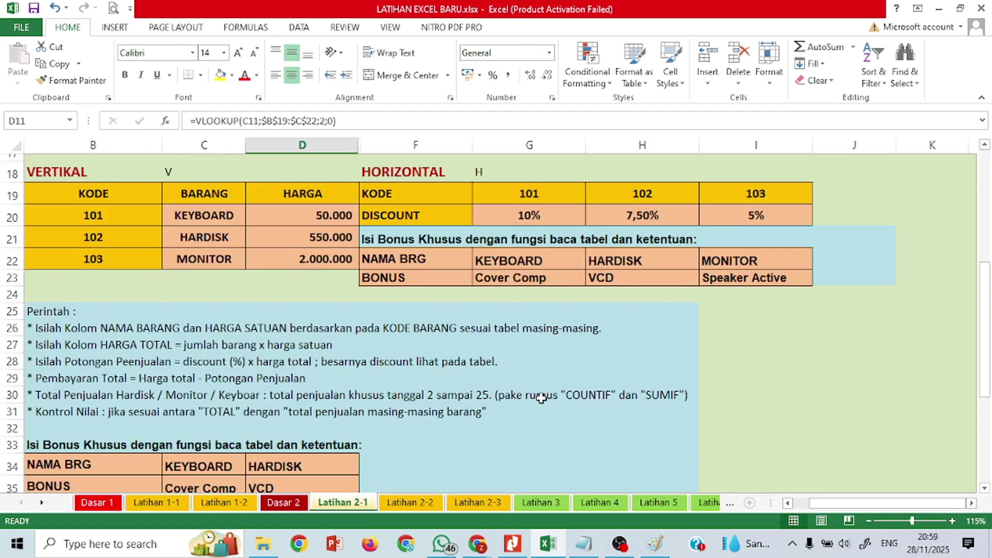
{"action": "scroll", "coordinate": [542, 398], "scroll_direction": "up", "scroll_amount": 3}
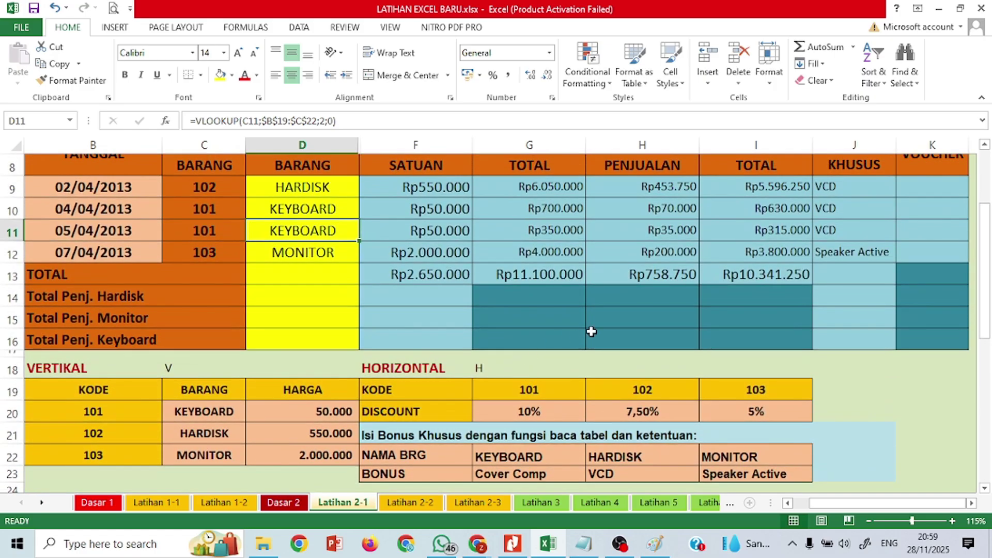
Recheck the HLOOKUP arguments in J10 and inspect the KEYBOARD text in G22 for stray characters.
{"action": "left_click", "coordinate": [836, 208]}
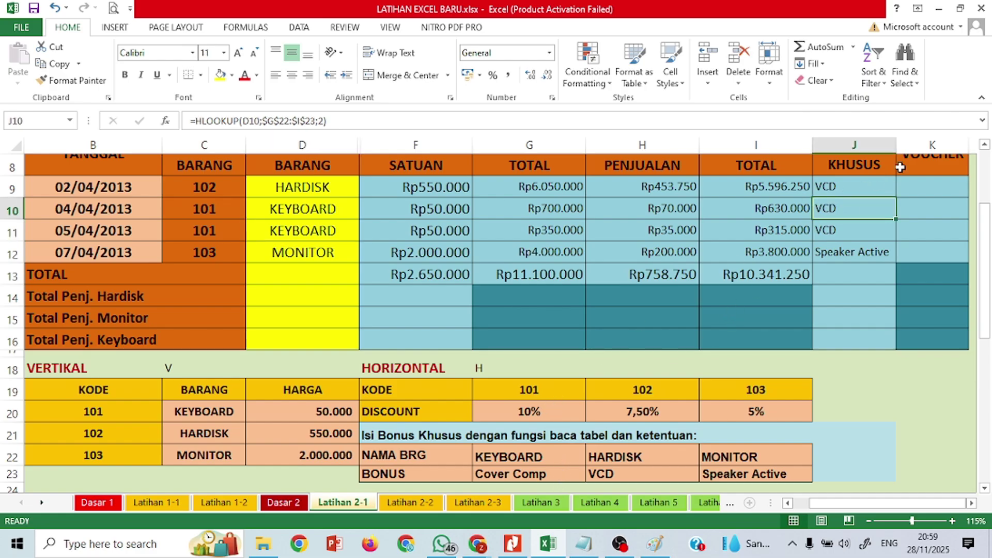
{"action": "double_click", "coordinate": [845, 212]}
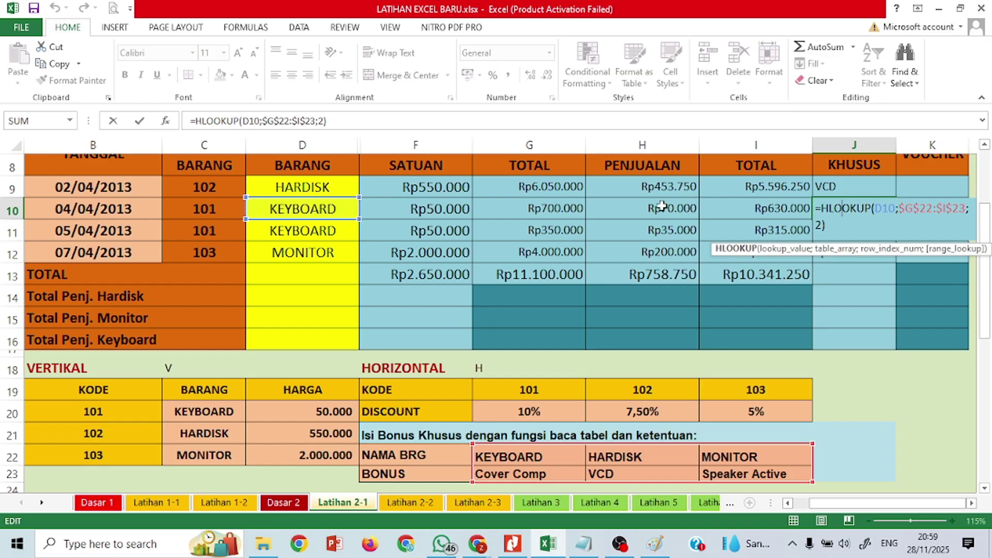
{"action": "key", "text": "Return"}
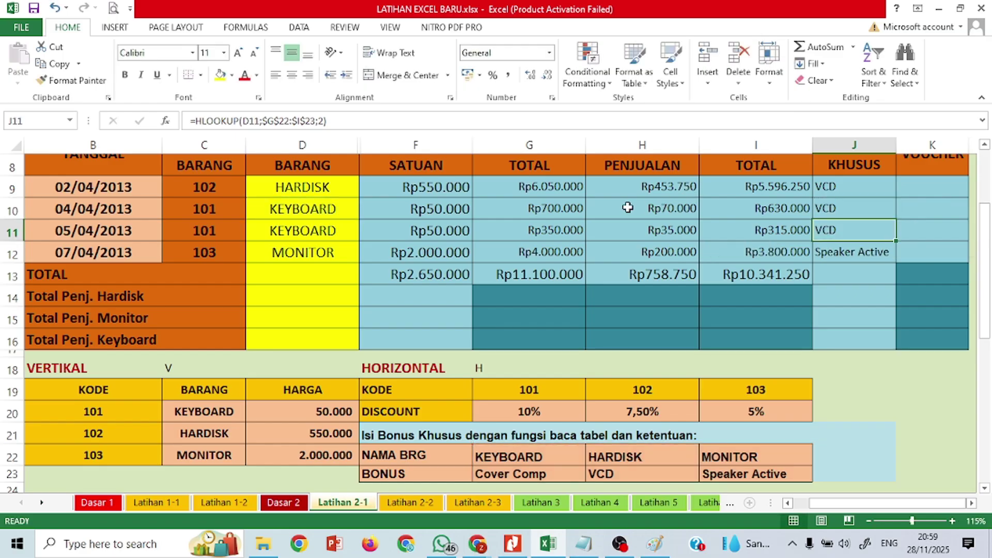
{"action": "left_click", "coordinate": [485, 459]}
{"action": "double_click", "coordinate": [486, 459]}
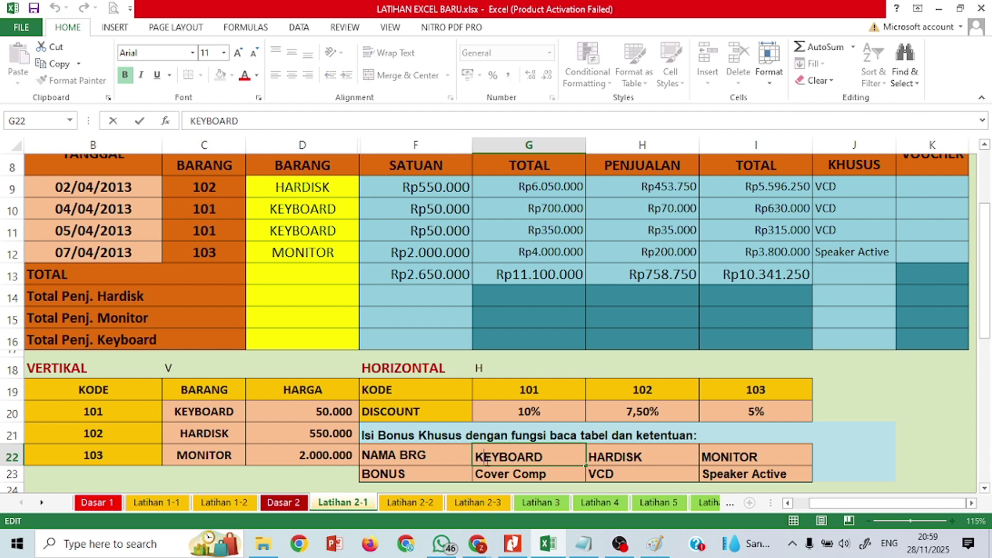
{"action": "double_click", "coordinate": [570, 459]}
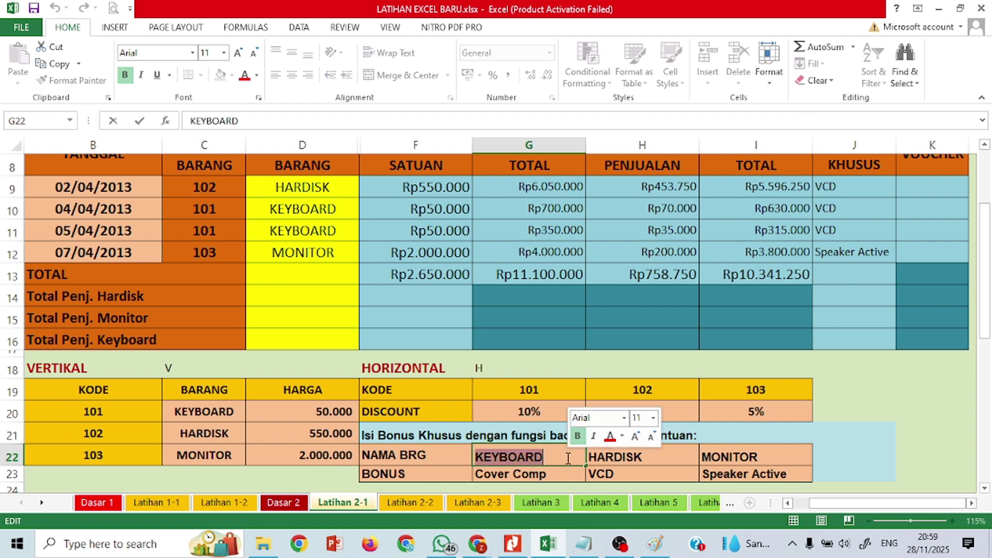
{"action": "key", "text": "Return"}
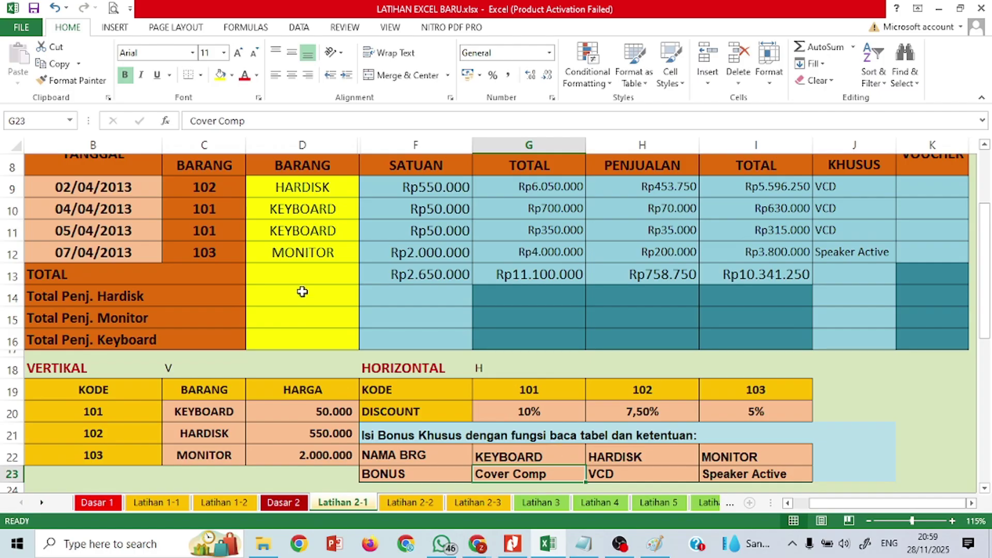
Try replacing the KEYBOARD heading in G22 with a copy of item name cell D10, and undo the paste.
{"action": "left_click", "coordinate": [323, 209]}
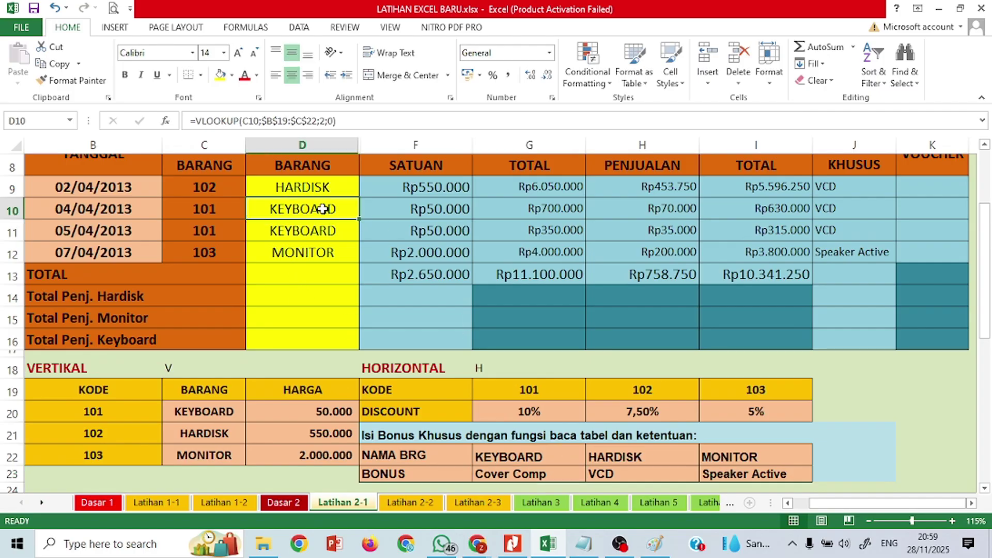
{"action": "key", "text": "ctrl+c"}
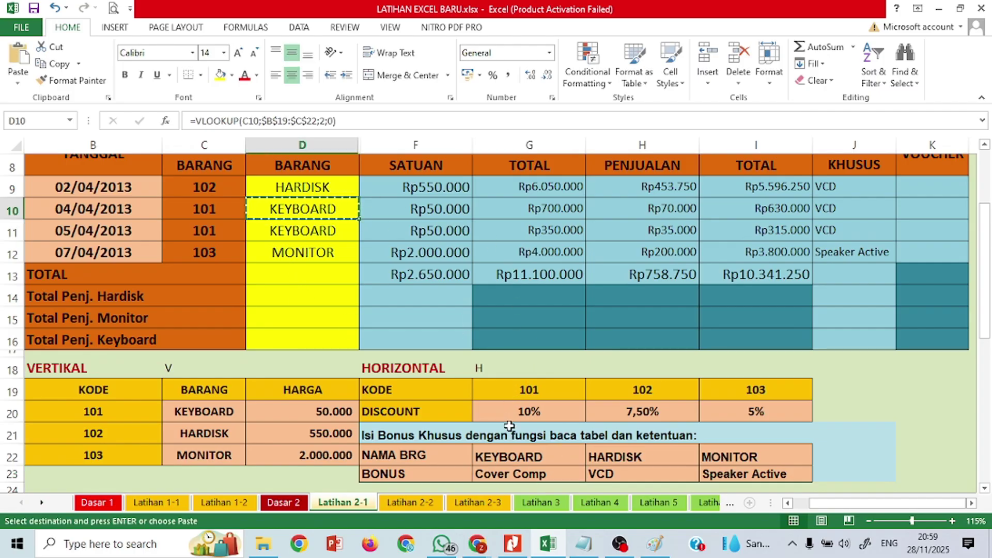
{"action": "left_click", "coordinate": [520, 451]}
{"action": "key", "text": "ctrl+v"}
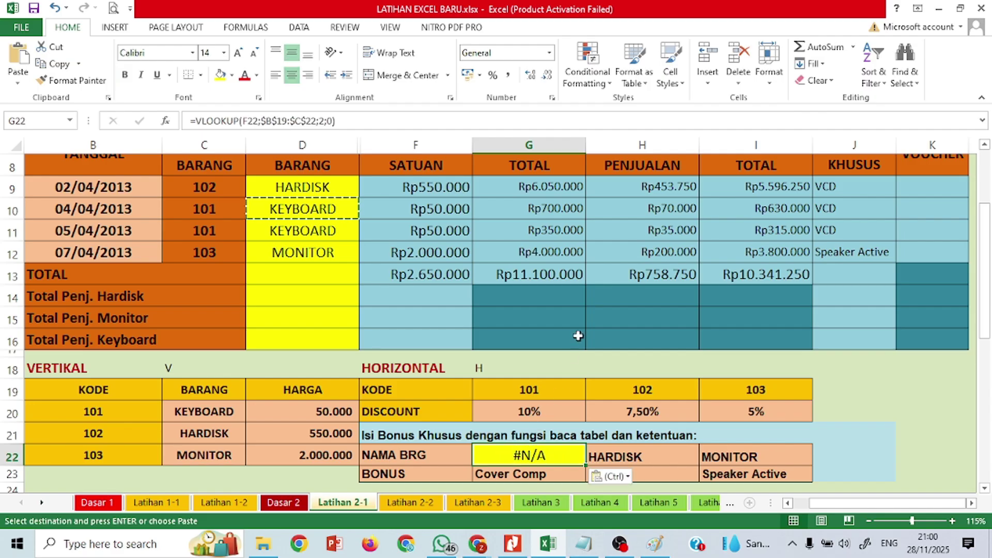
{"action": "key", "text": "ctrl+z"}
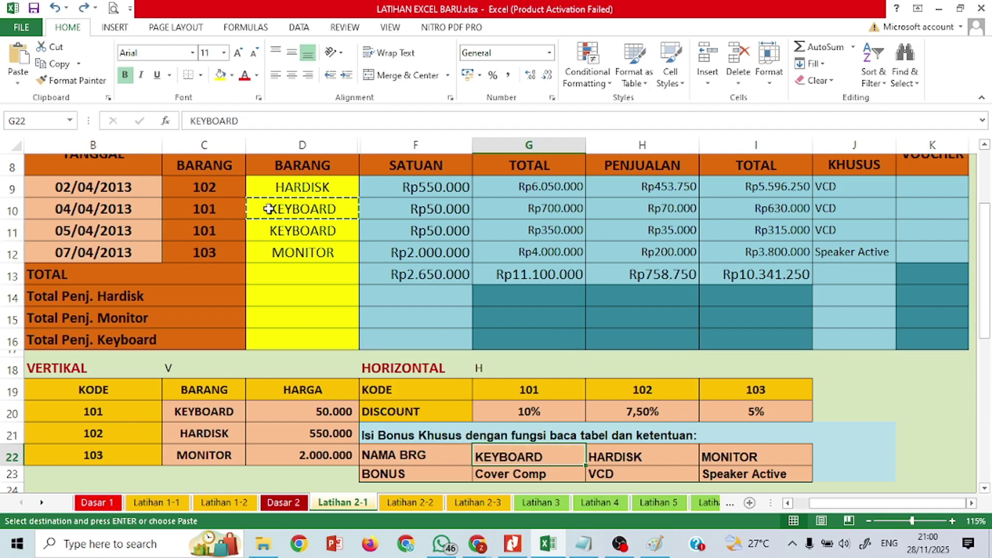
{"action": "right_click", "coordinate": [270, 209]}
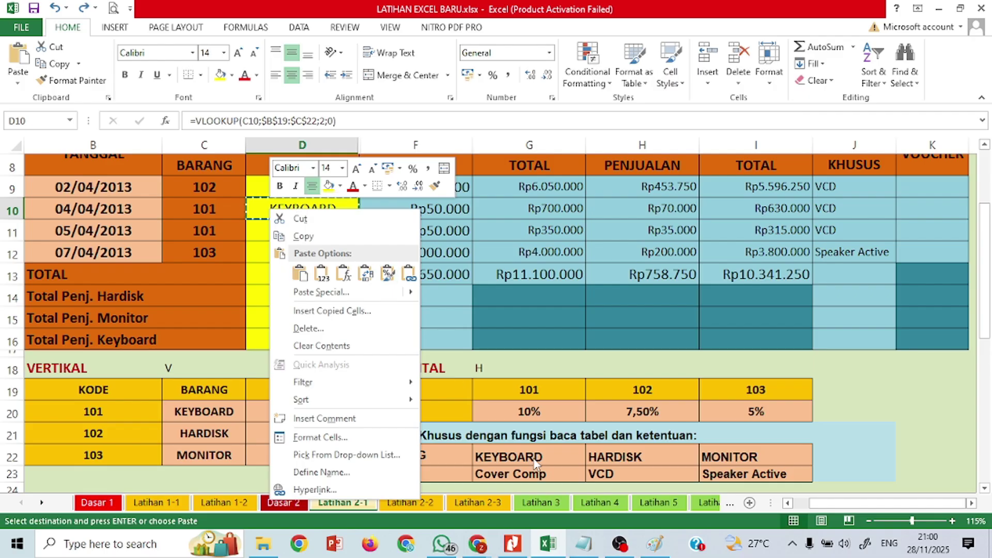
{"action": "key", "text": "Escape"}
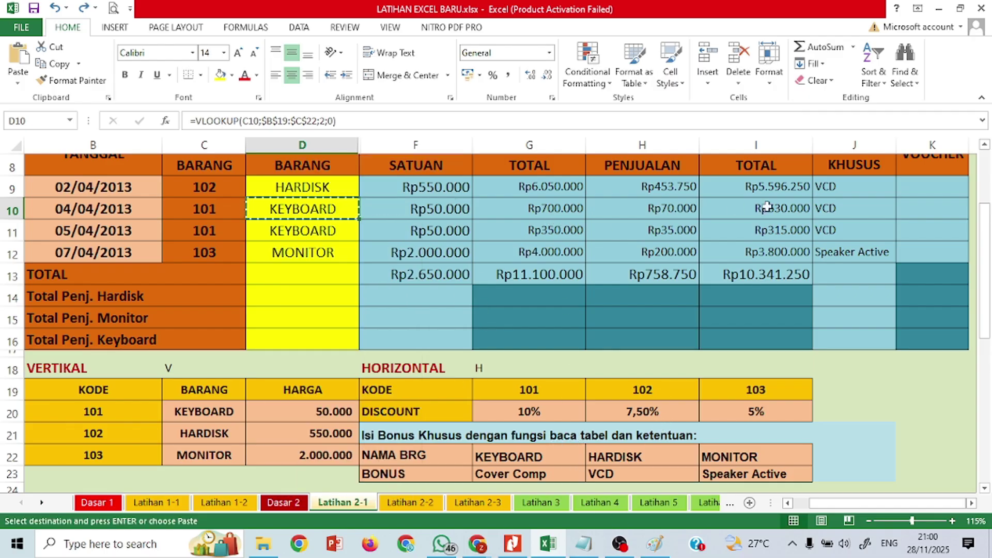
Clear the HLOOKUP formula from bonus cell J10.
{"action": "double_click", "coordinate": [850, 208]}
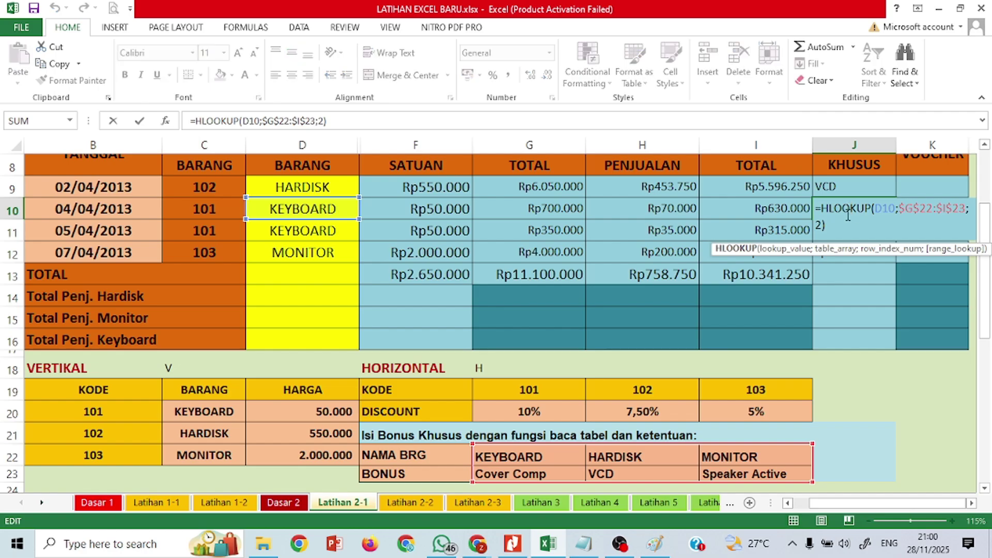
{"action": "left_click_drag", "start_coordinate": [853, 225], "coordinate": [766, 195]}
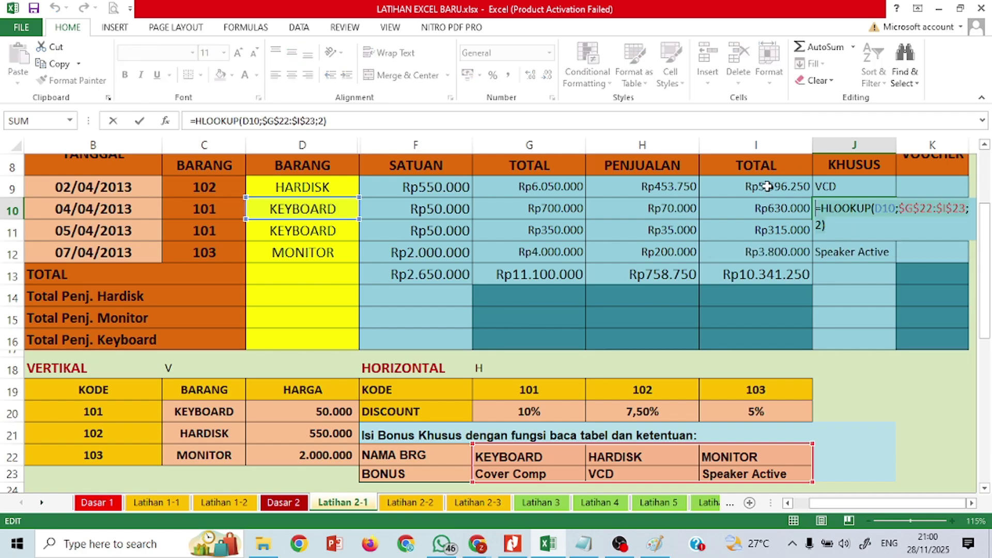
{"action": "key", "text": "Delete"}
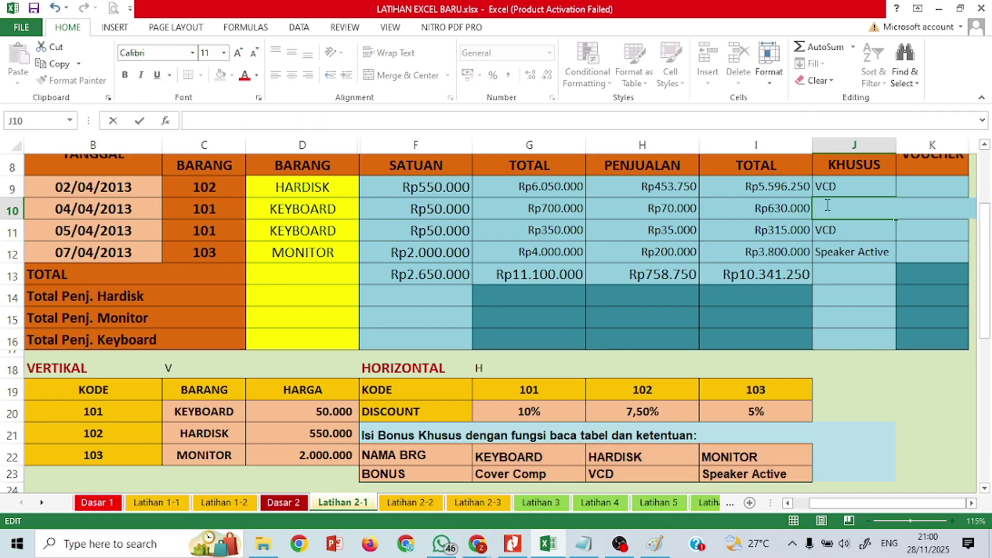
{"action": "type", "text": "="}
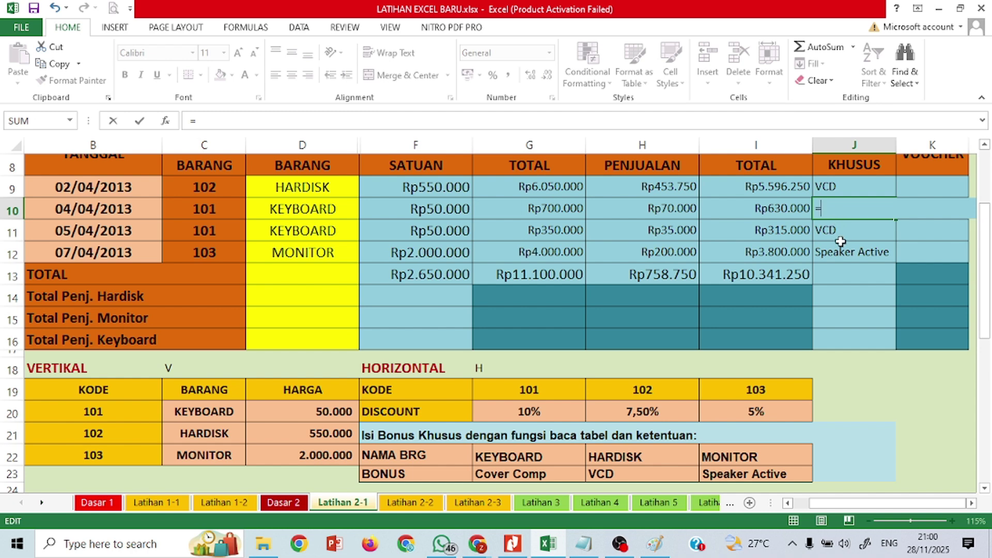
{"action": "key", "text": "ctrl+z"}
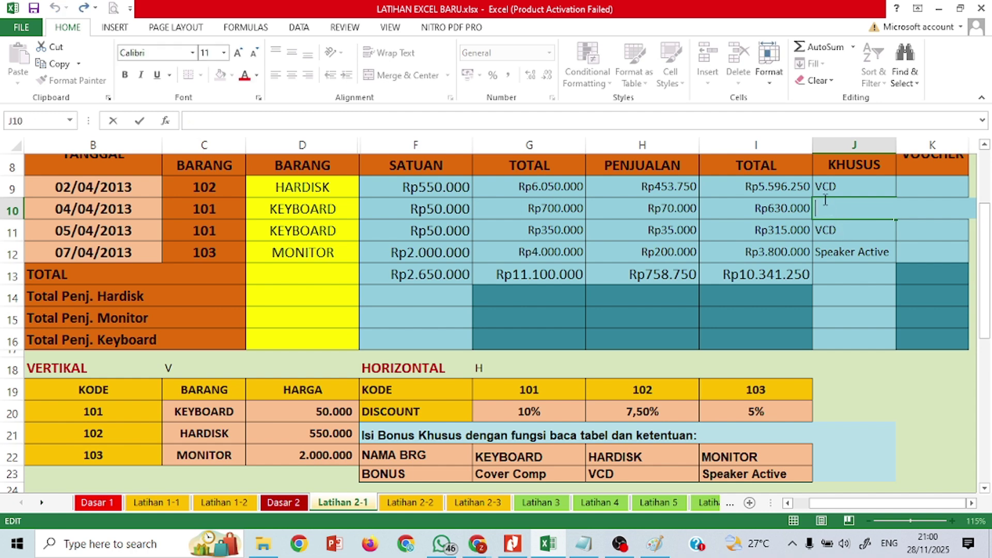
{"action": "key", "text": "Return"}
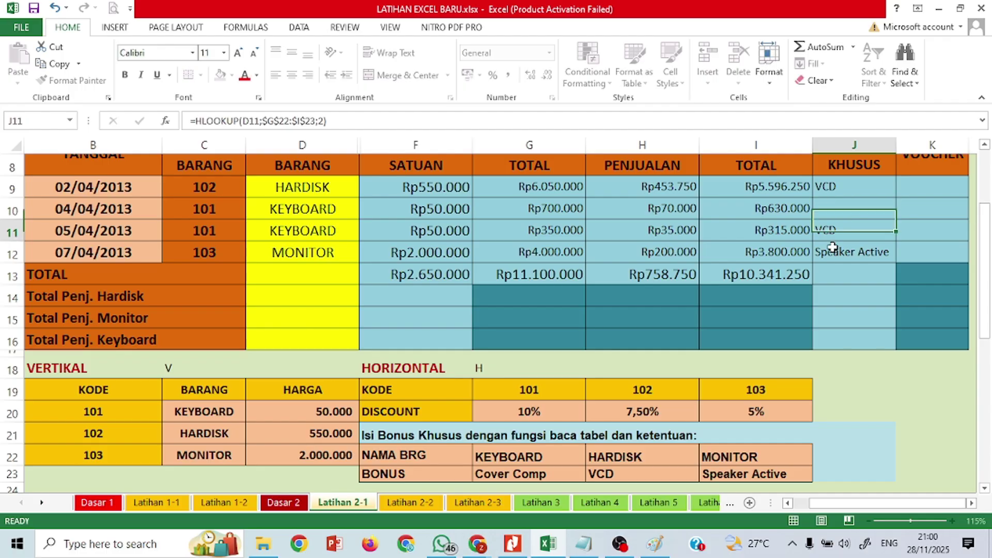
{"action": "left_click", "coordinate": [848, 205]}
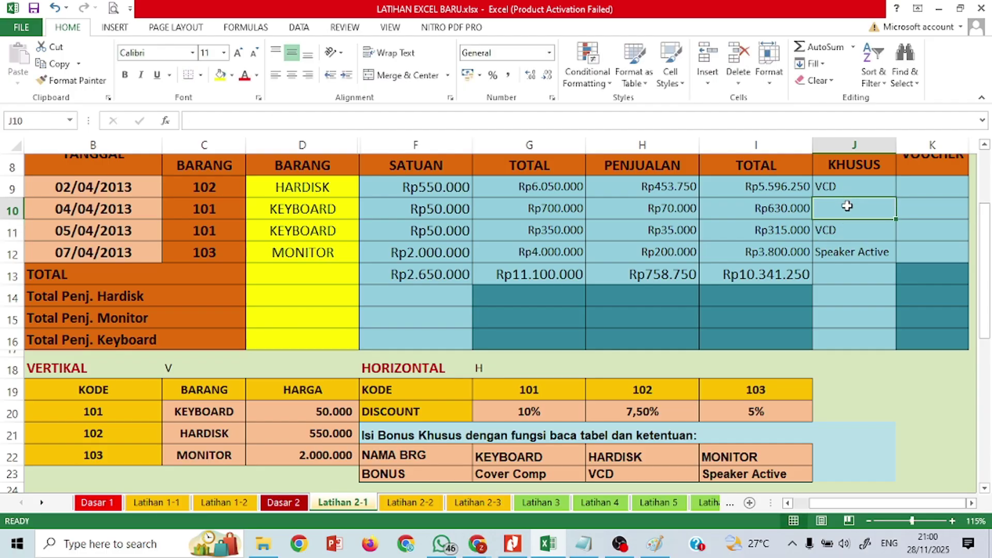
Retype the heading in G22 of the bonus table as KEYBOARD.
{"action": "left_click", "coordinate": [530, 457]}
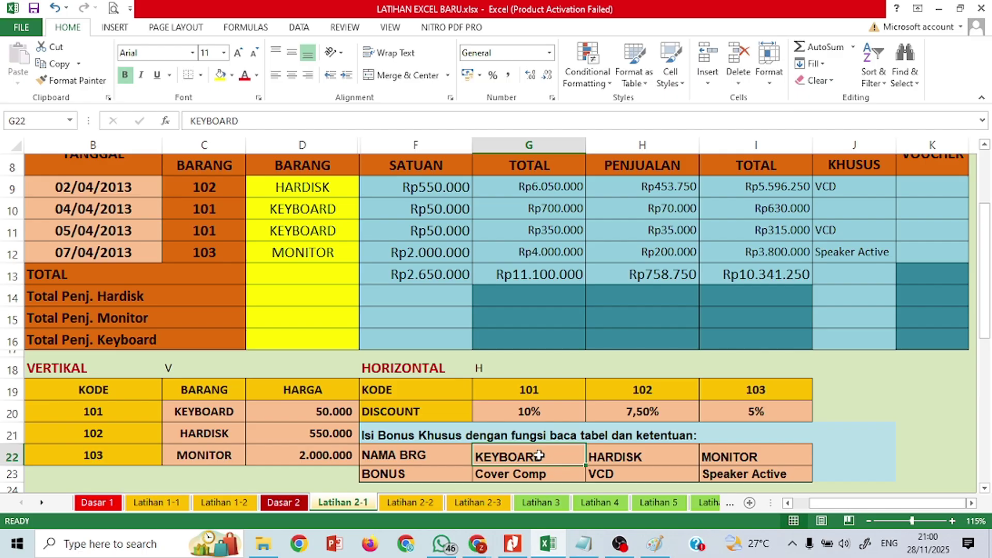
{"action": "type", "text": "KEYBOAT"}
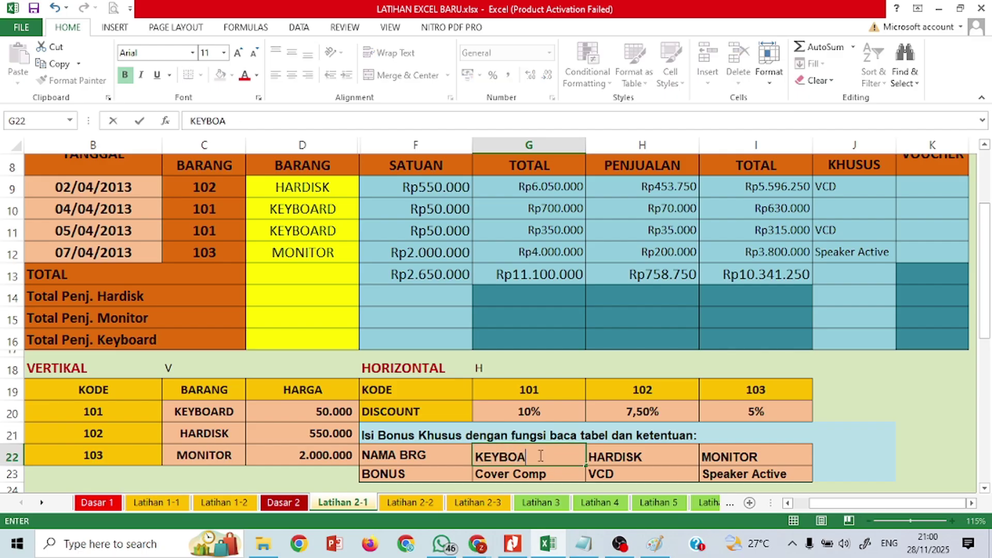
{"action": "key", "text": "BackSpace"}
{"action": "type", "text": "RS"}
{"action": "key", "text": "BackSpace"}
{"action": "type", "text": "D"}
{"action": "left_click", "coordinate": [841, 229]}
Fill the J9 HLOOKUP formula down through J11 in the BONUS KHUSUS column.
{"action": "left_click", "coordinate": [844, 208]}
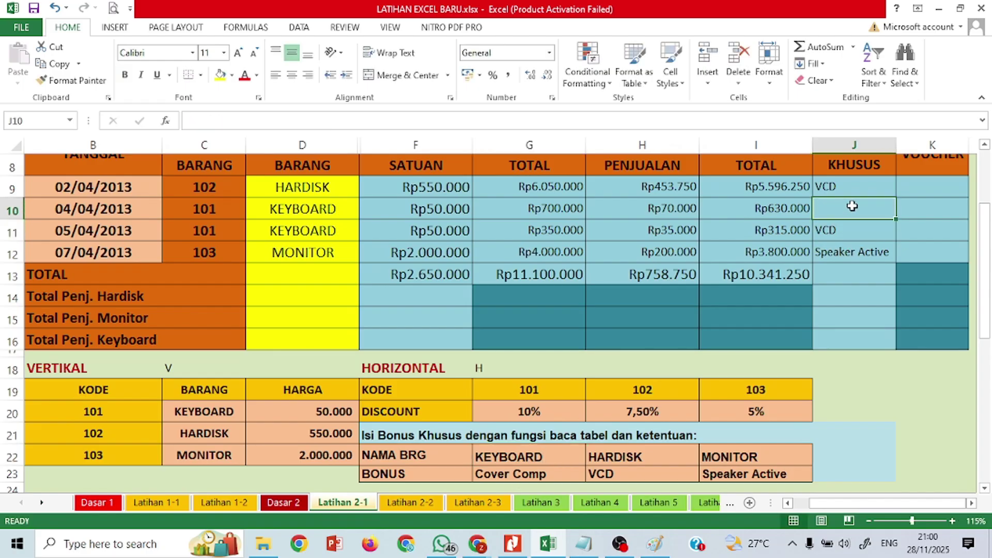
{"action": "left_click", "coordinate": [887, 192]}
{"action": "left_click_drag", "start_coordinate": [896, 198], "coordinate": [891, 233]}
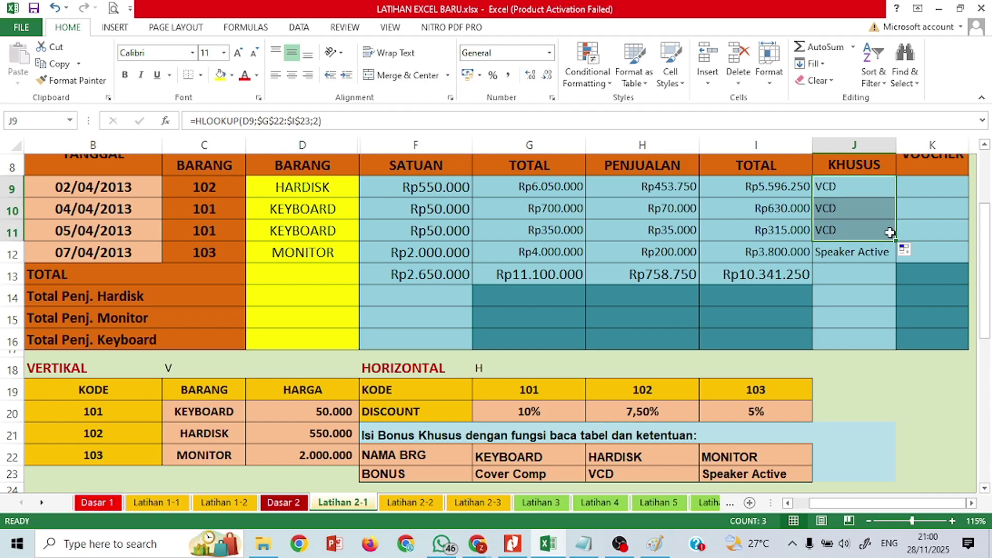
Recheck the lookup value and table range of the HLOOKUP formula in J10.
{"action": "double_click", "coordinate": [858, 211]}
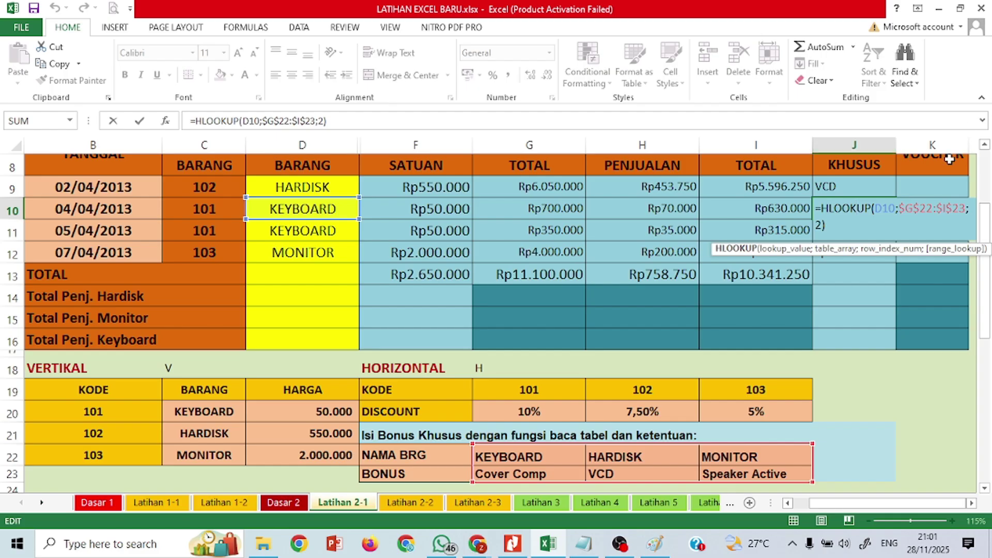
{"action": "left_click", "coordinate": [922, 212]}
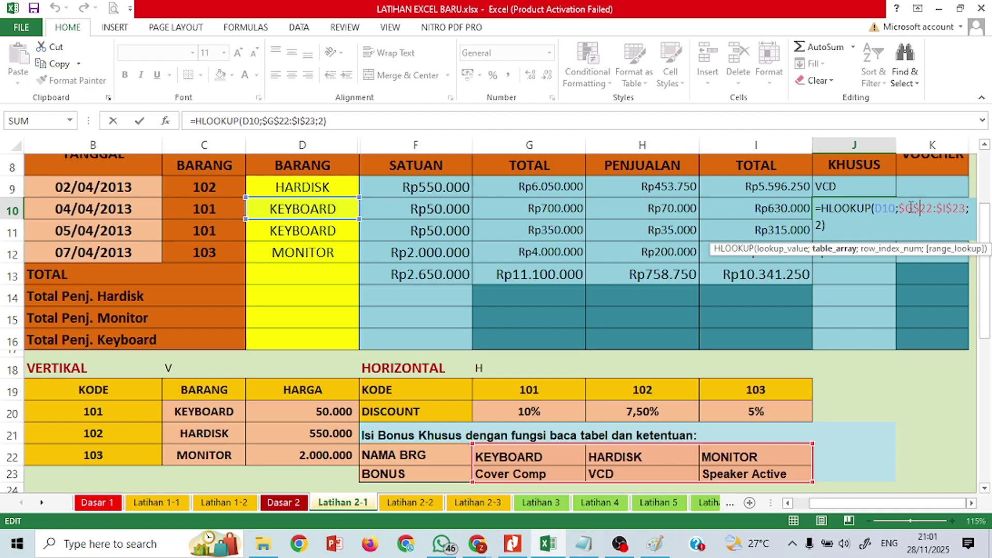
{"action": "key", "text": "Return"}
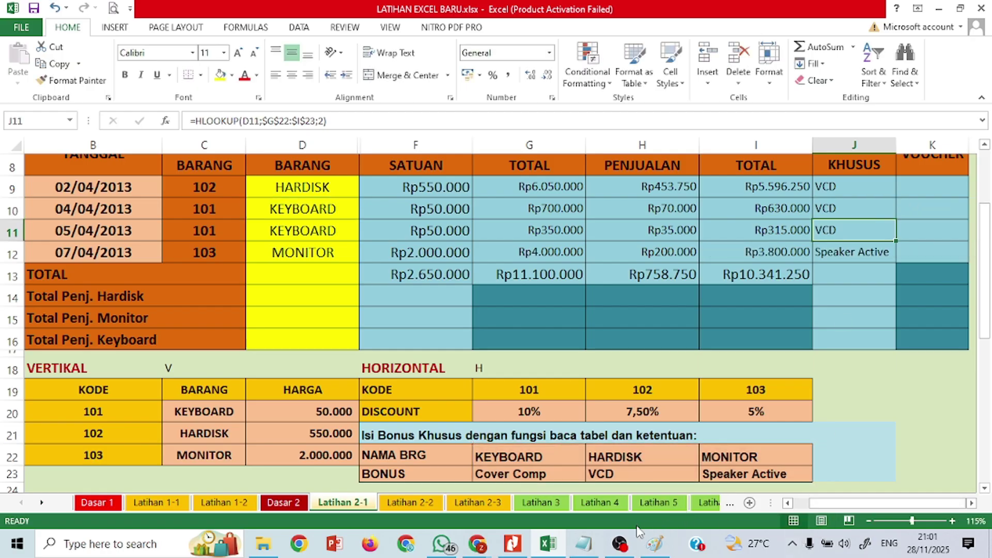
{"action": "left_click", "coordinate": [620, 544]}
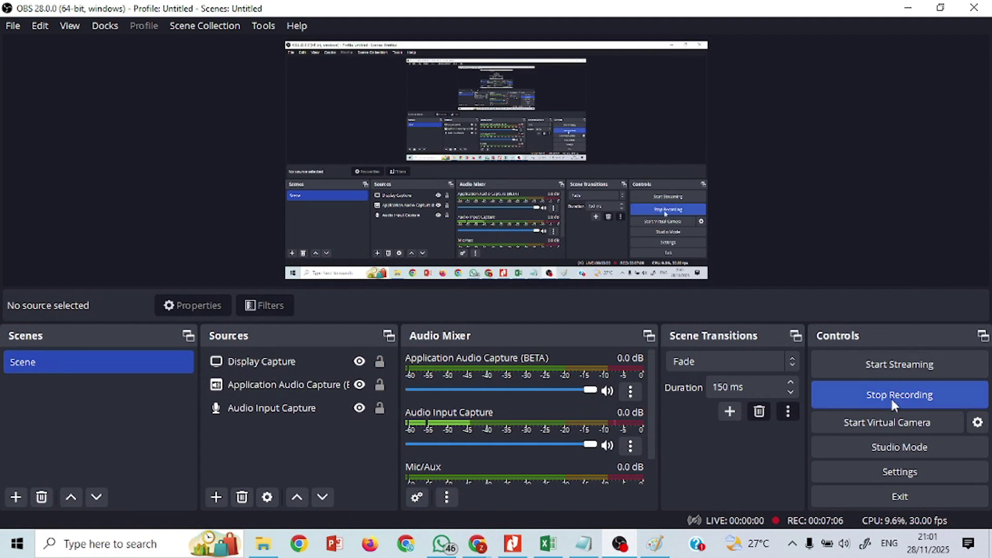
{"action": "left_click", "coordinate": [908, 8]}
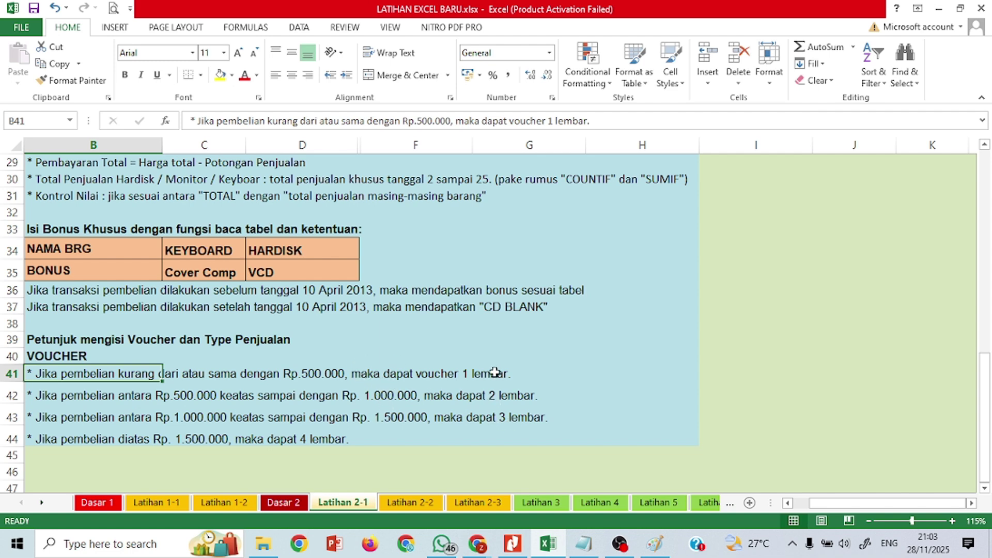
{"action": "scroll", "coordinate": [681, 356], "scroll_direction": "down", "scroll_amount": 1}
{"action": "scroll", "coordinate": [681, 356], "scroll_direction": "up", "scroll_amount": 3}
{"action": "scroll", "coordinate": [681, 356], "scroll_direction": "down", "scroll_amount": 2}
{"action": "scroll", "coordinate": [458, 343], "scroll_direction": "up", "scroll_amount": 1}
{"action": "scroll", "coordinate": [459, 343], "scroll_direction": "up", "scroll_amount": 6}
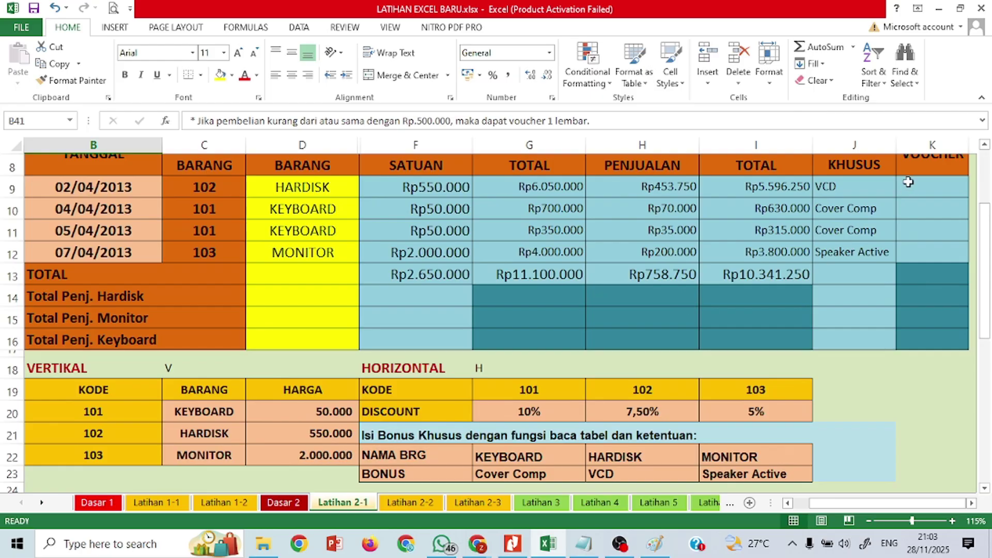
{"action": "left_click", "coordinate": [916, 189]}
{"action": "scroll", "coordinate": [900, 237], "scroll_direction": "up", "scroll_amount": 1}
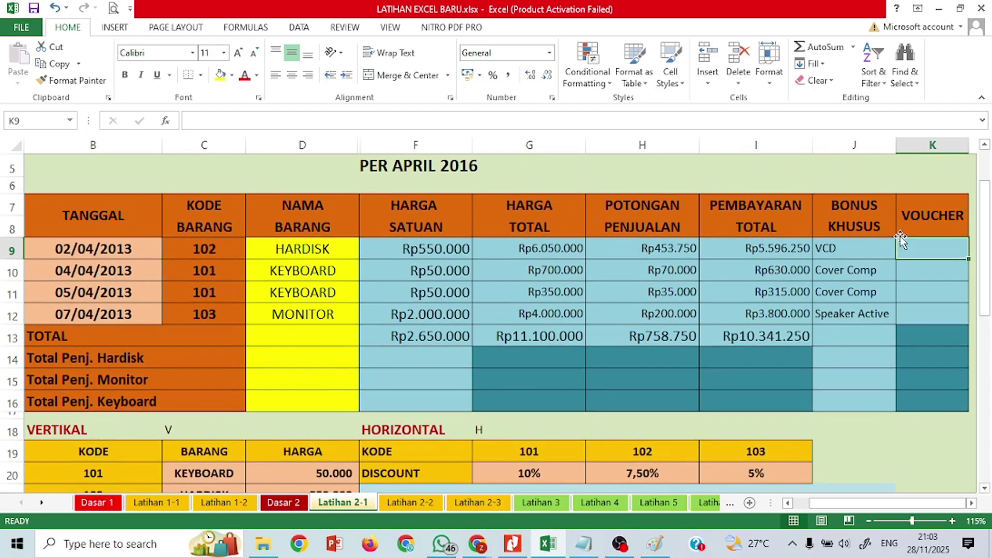
{"action": "type", "text": "="}
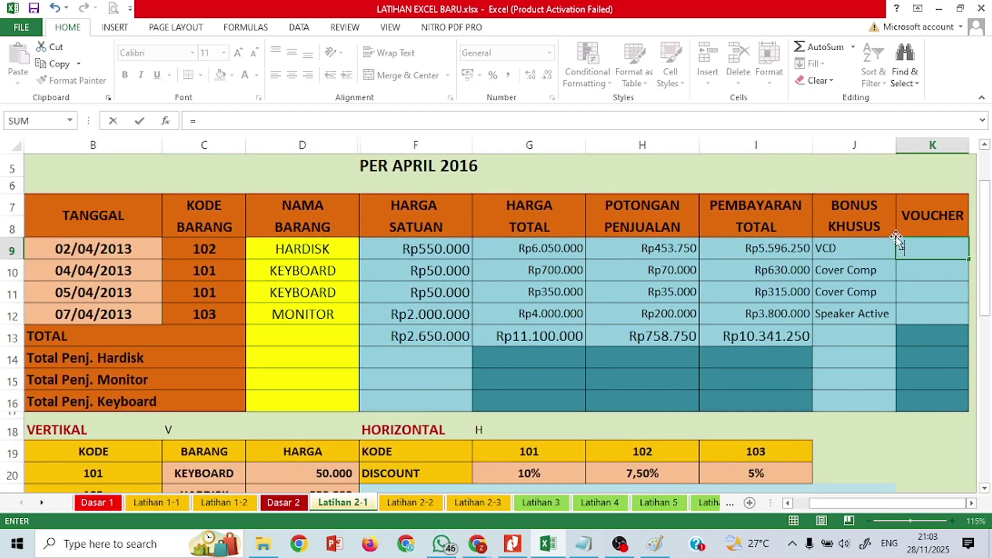
{"action": "type", "text": "IF"}
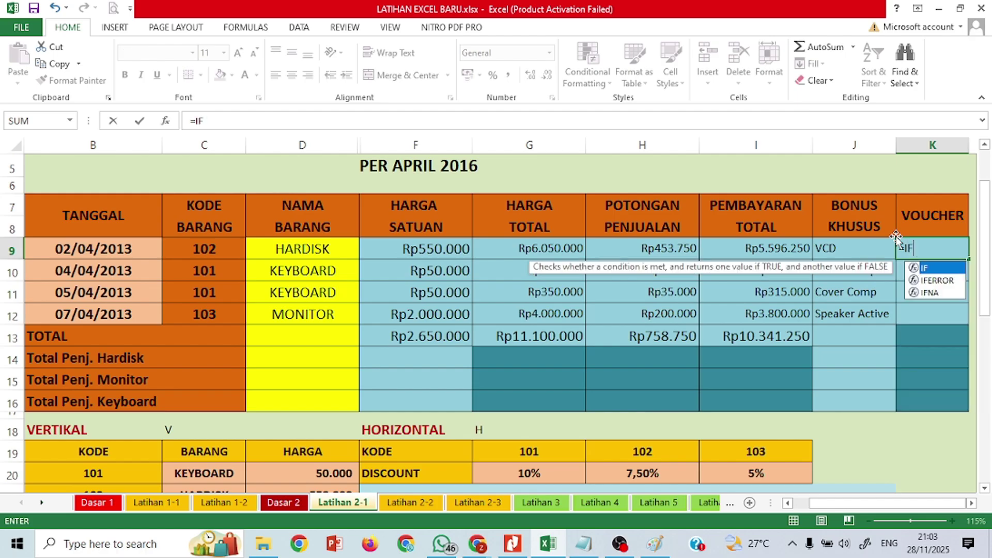
{"action": "type", "text": "("}
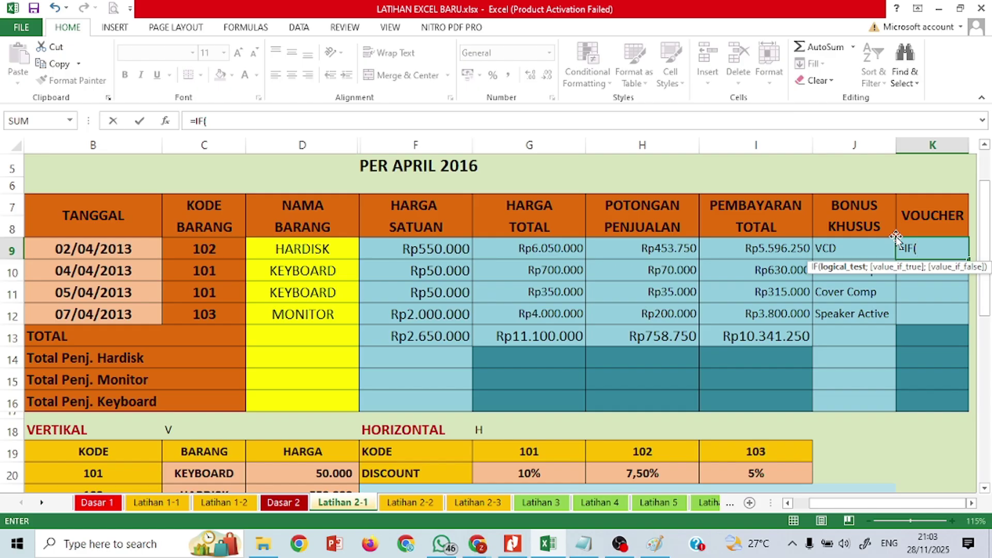
{"action": "key", "text": "BackSpace"}
{"action": "key", "text": "BackSpace"}
{"action": "key", "text": "BackSpace"}
{"action": "key", "text": "BackSpace"}
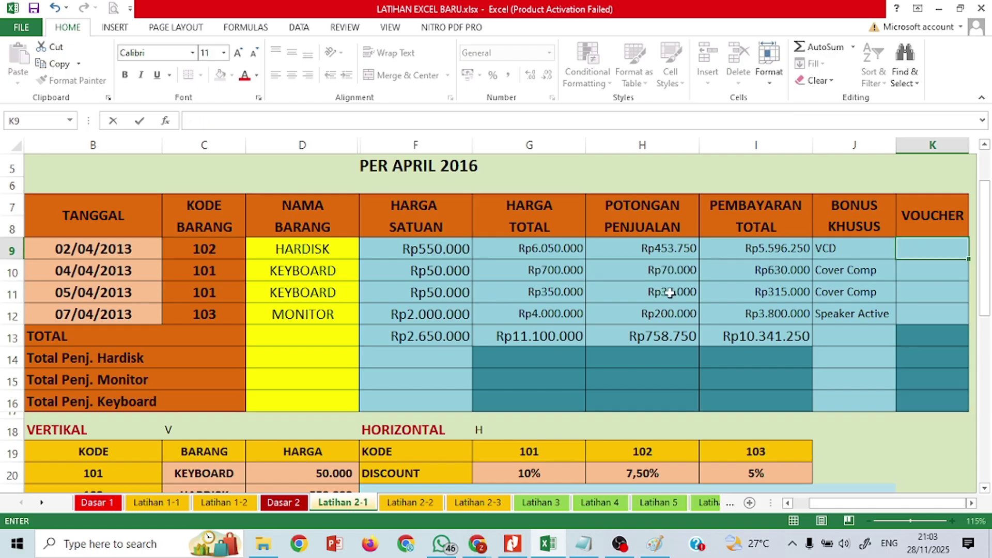
Examine the four VOUCHER rules in rows 41 to 44 of the instructions.
{"action": "scroll", "coordinate": [669, 293], "scroll_direction": "down", "scroll_amount": 7}
{"action": "scroll", "coordinate": [215, 321], "scroll_direction": "down", "scroll_amount": 1}
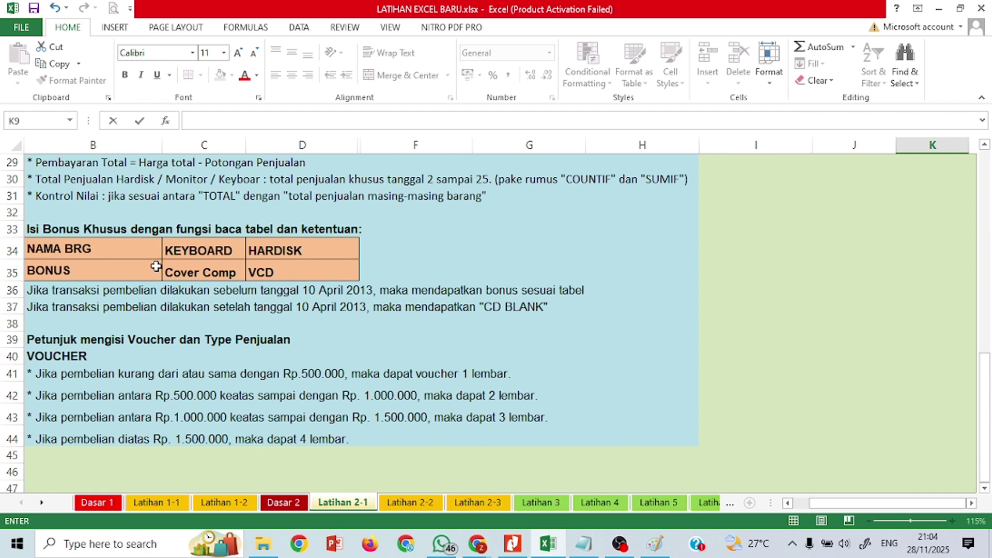
{"action": "left_click", "coordinate": [139, 250]}
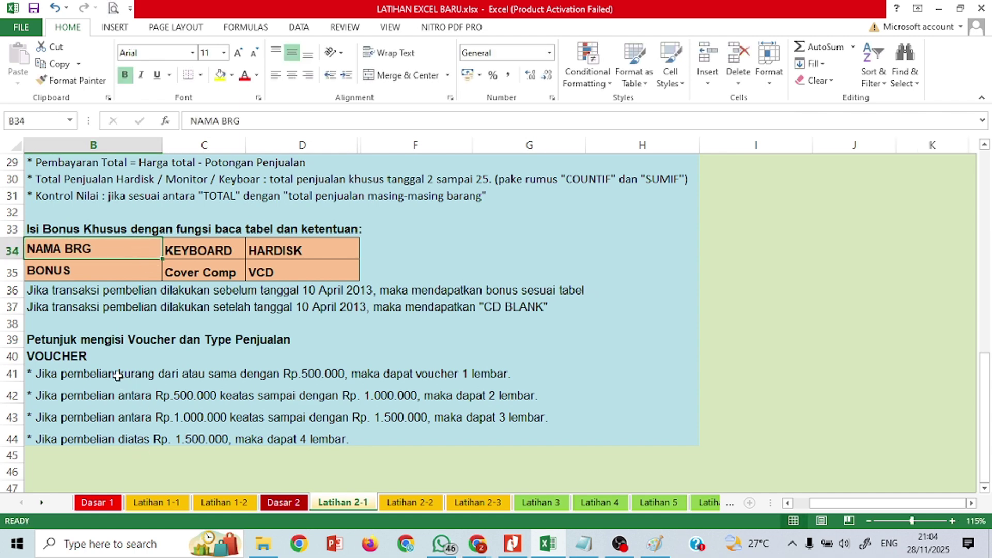
{"action": "left_click_drag", "start_coordinate": [118, 375], "coordinate": [300, 442]}
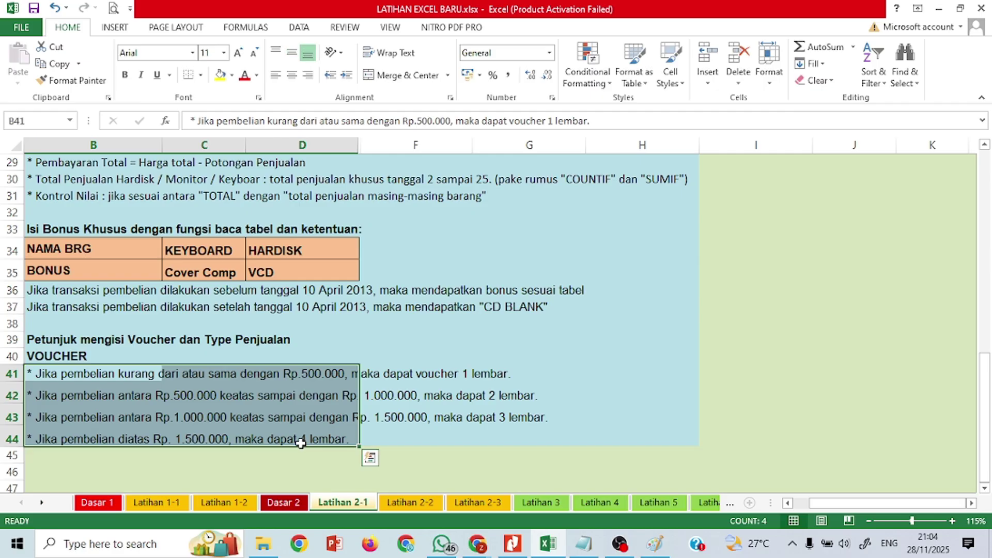
{"action": "left_click", "coordinate": [217, 393]}
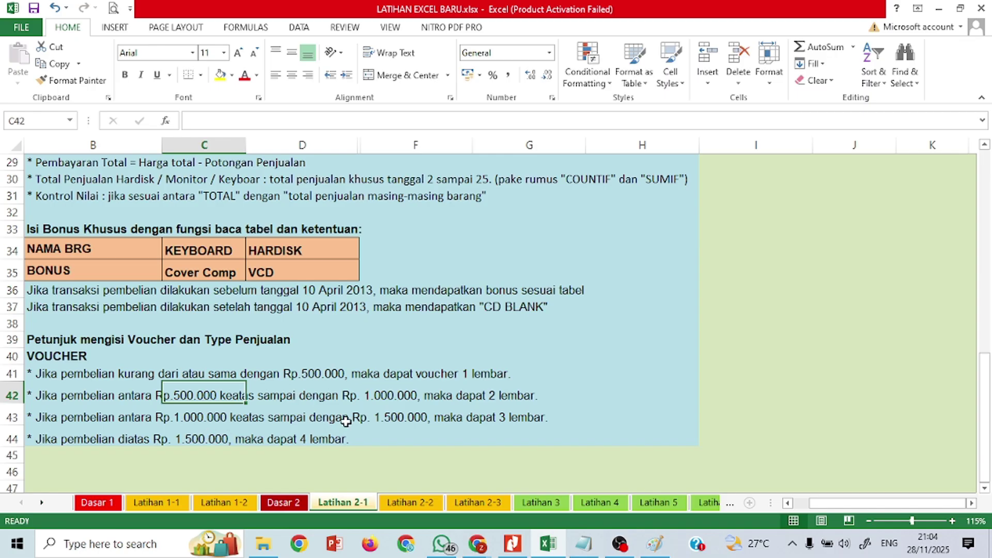
Begin an IF formula in K9, the first cell of the VOUCHER column.
{"action": "scroll", "coordinate": [648, 293], "scroll_direction": "up", "scroll_amount": 6}
{"action": "scroll", "coordinate": [648, 293], "scroll_direction": "up", "scroll_amount": 3}
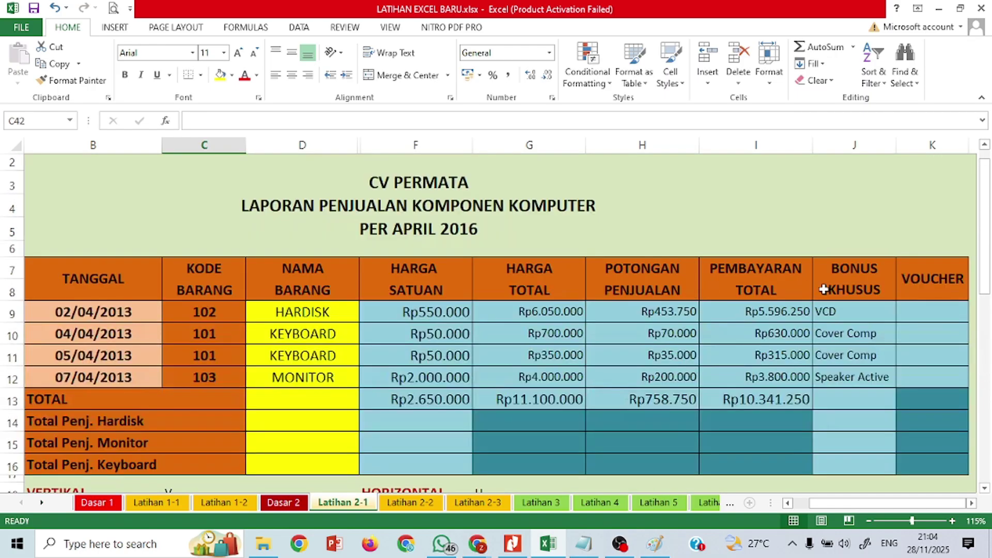
{"action": "left_click", "coordinate": [926, 314]}
{"action": "type", "text": "="}
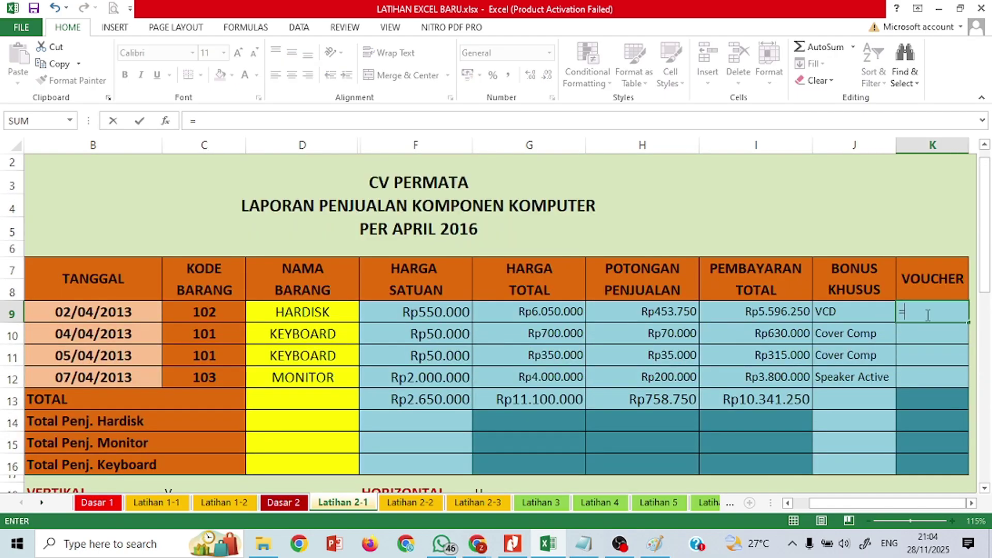
{"action": "type", "text": "IF("}
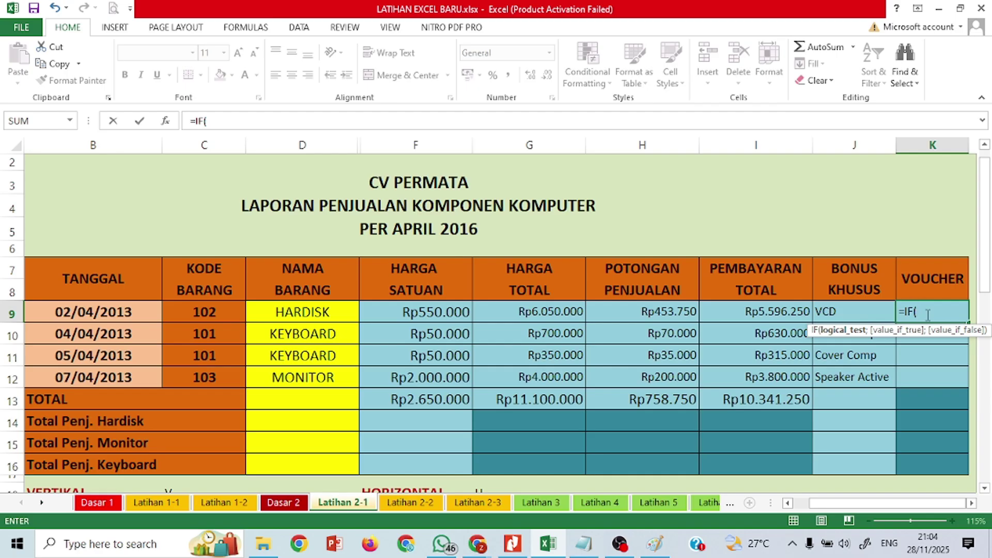
Examine the four VOUCHER rules in rows 41 to 44 against the PEMBAYARAN TOTAL amounts in the sales table.
{"action": "scroll", "coordinate": [294, 480], "scroll_direction": "down", "scroll_amount": 6}
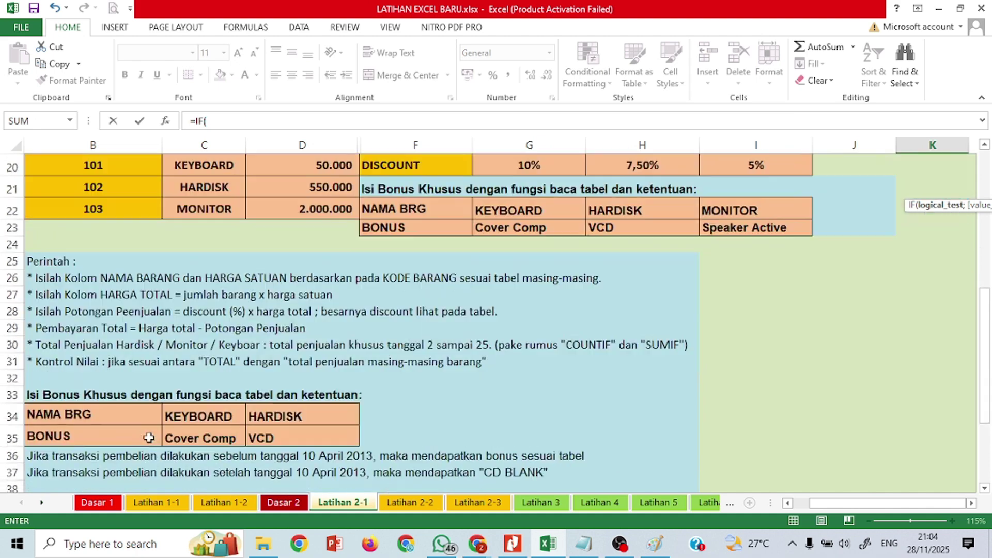
{"action": "scroll", "coordinate": [129, 403], "scroll_direction": "down", "scroll_amount": 4}
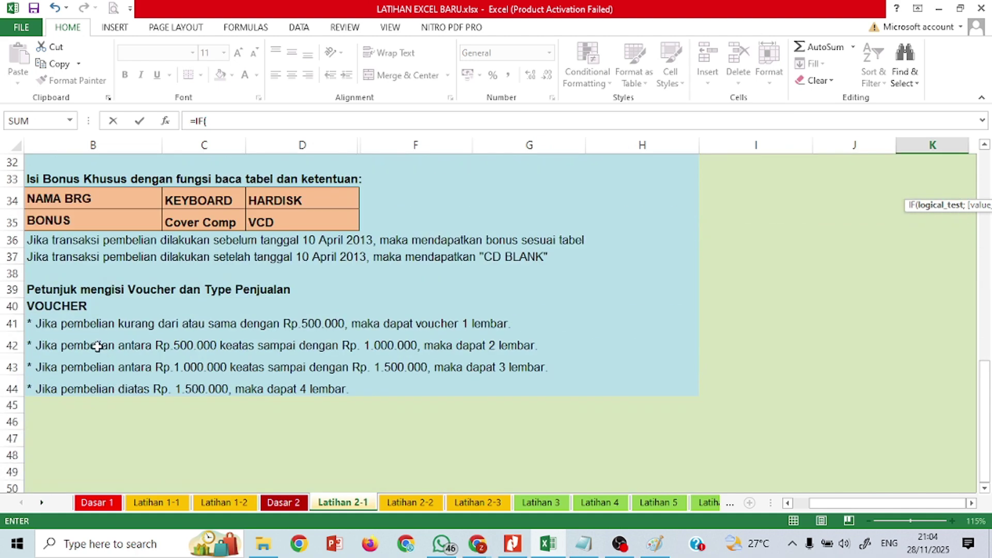
{"action": "scroll", "coordinate": [453, 382], "scroll_direction": "up", "scroll_amount": 4}
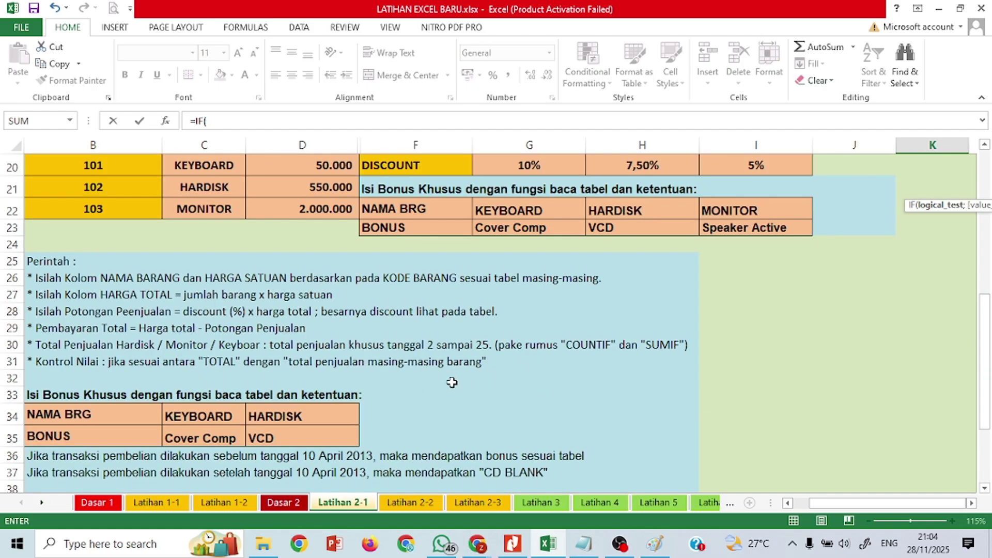
{"action": "scroll", "coordinate": [454, 381], "scroll_direction": "down", "scroll_amount": 4}
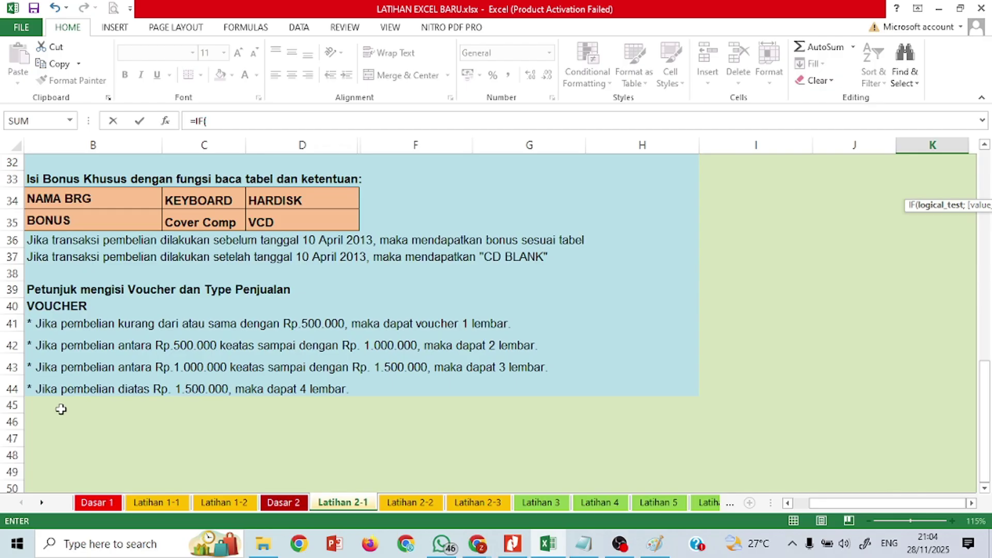
{"action": "scroll", "coordinate": [797, 327], "scroll_direction": "up", "scroll_amount": 8}
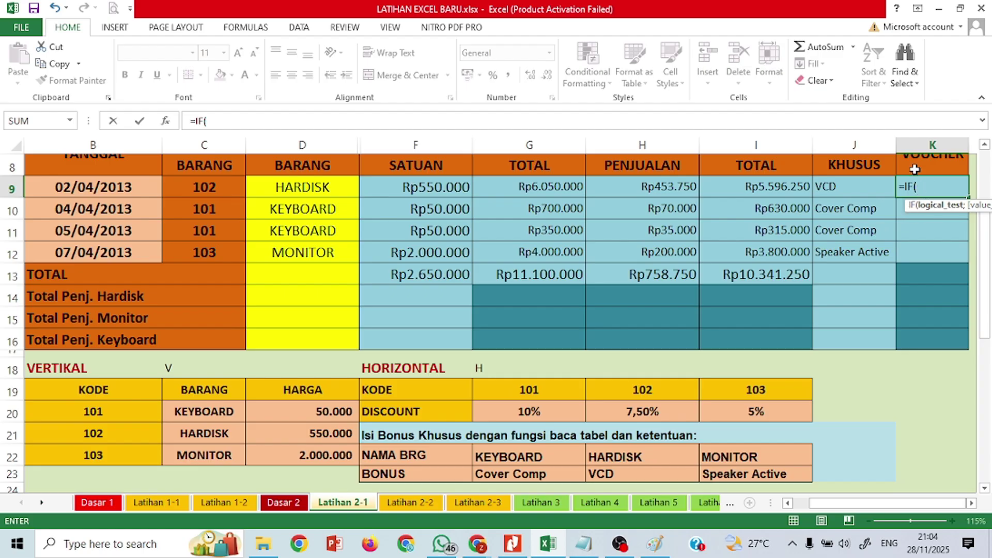
{"action": "scroll", "coordinate": [450, 388], "scroll_direction": "down", "scroll_amount": 3}
{"action": "scroll", "coordinate": [450, 387], "scroll_direction": "down", "scroll_amount": 3}
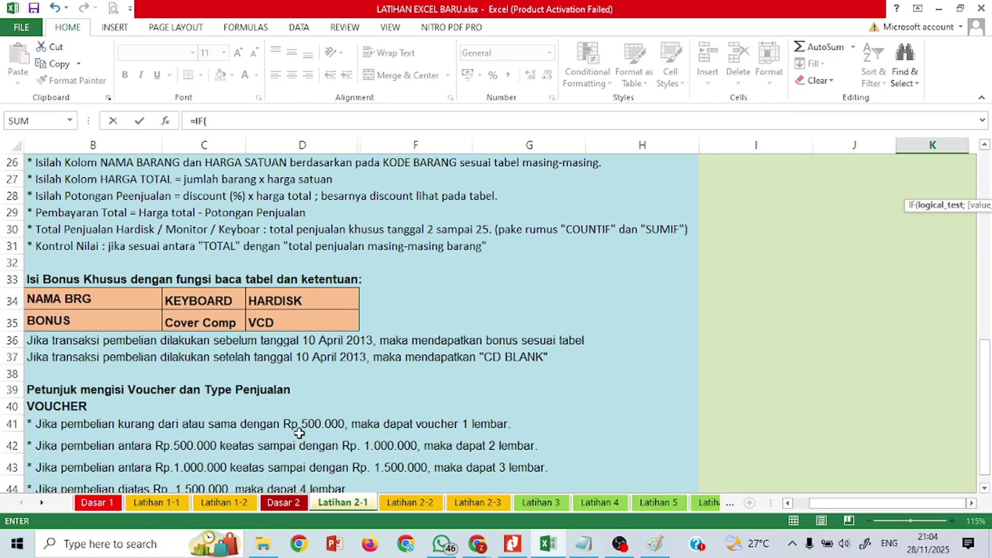
{"action": "scroll", "coordinate": [439, 409], "scroll_direction": "up", "scroll_amount": 8}
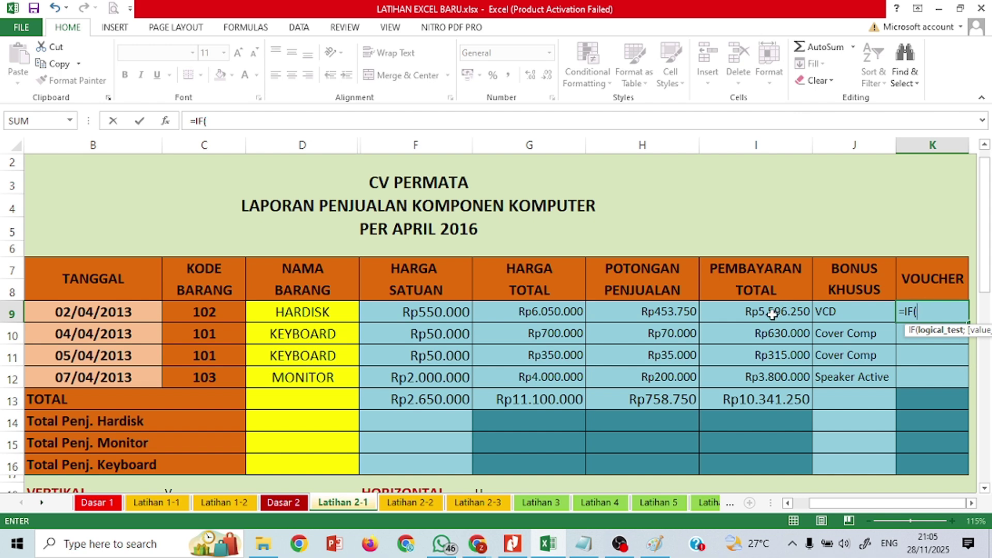
Switch to Notepad and add the voucher rule "< 500.000 = 1 LEMBAR" below the lookup notes.
{"action": "left_click", "coordinate": [584, 543]}
{"action": "left_click", "coordinate": [670, 275]}
{"action": "key", "text": "Return"}
{"action": "key", "text": "Return"}
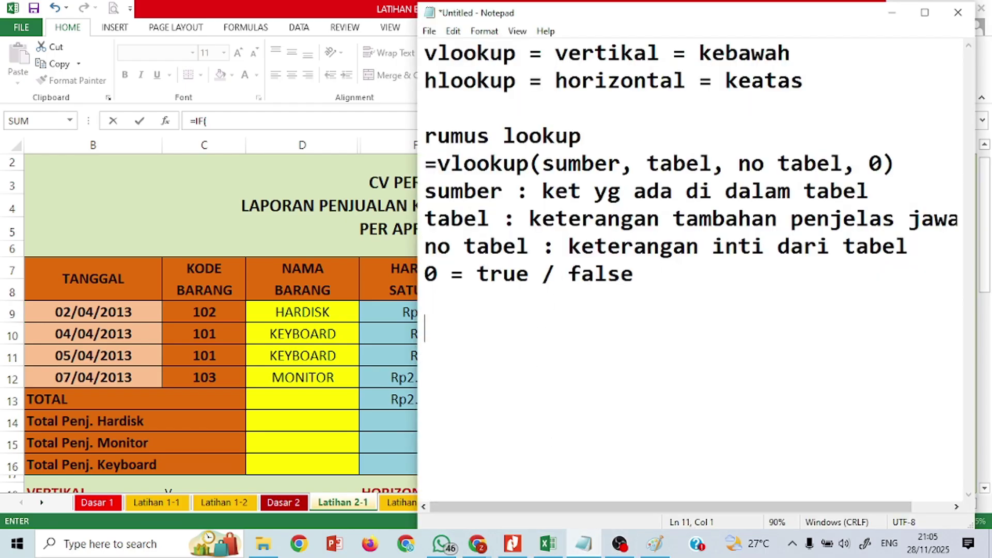
{"action": "type", "text": "500"}
{"action": "type", "text": "000"}
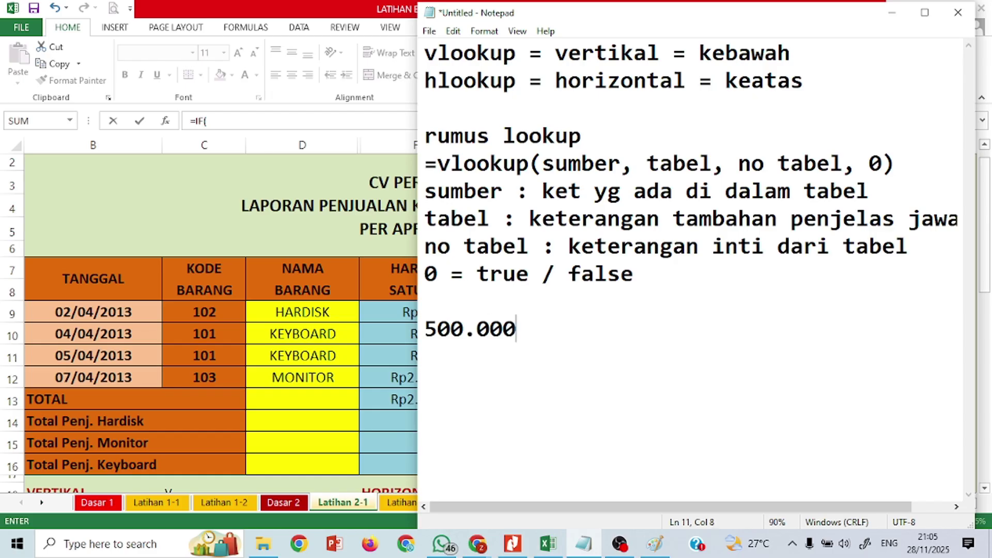
{"action": "type", "text": ","}
{"action": "key", "text": "BackSpace"}
{"action": "key", "text": "Home"}
{"action": "type", "text": ","}
{"action": "key", "text": "BackSpace"}
{"action": "key", "text": "BackSpace"}
{"action": "type", "text": "<"}
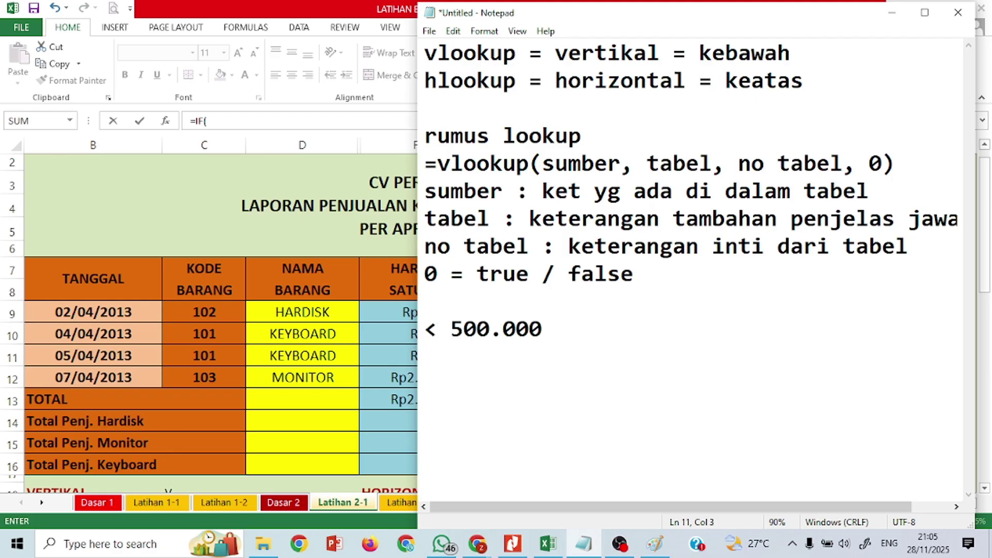
{"action": "key", "text": "End"}
{"action": "type", "text": "= 1 LEMBAR"}
{"action": "key", "text": "Return"}
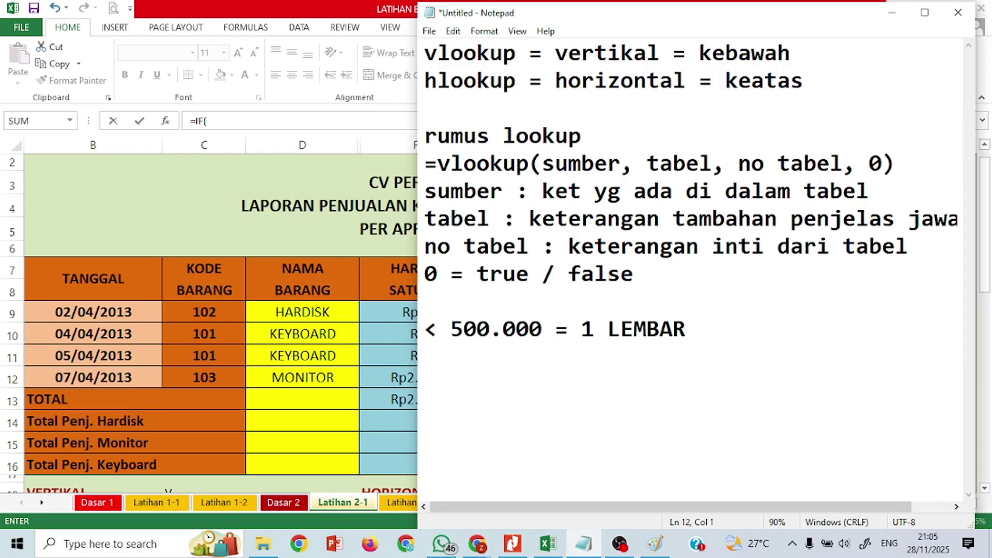
Add the second voucher rule "500K - 1.000K =2 LEMBAR" on a new line of the notes.
{"action": "type", "text": "500K - "}
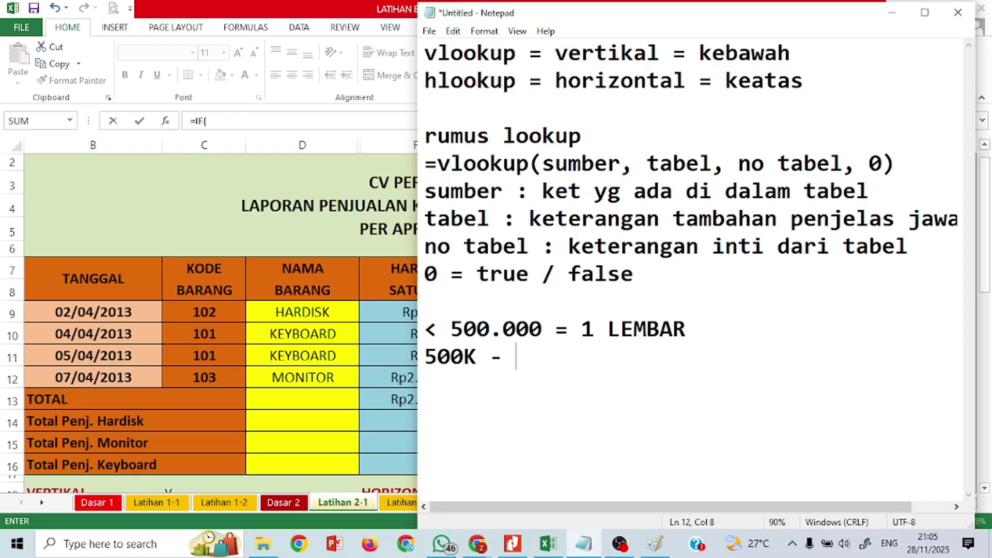
{"action": "type", "text": "1.000"}
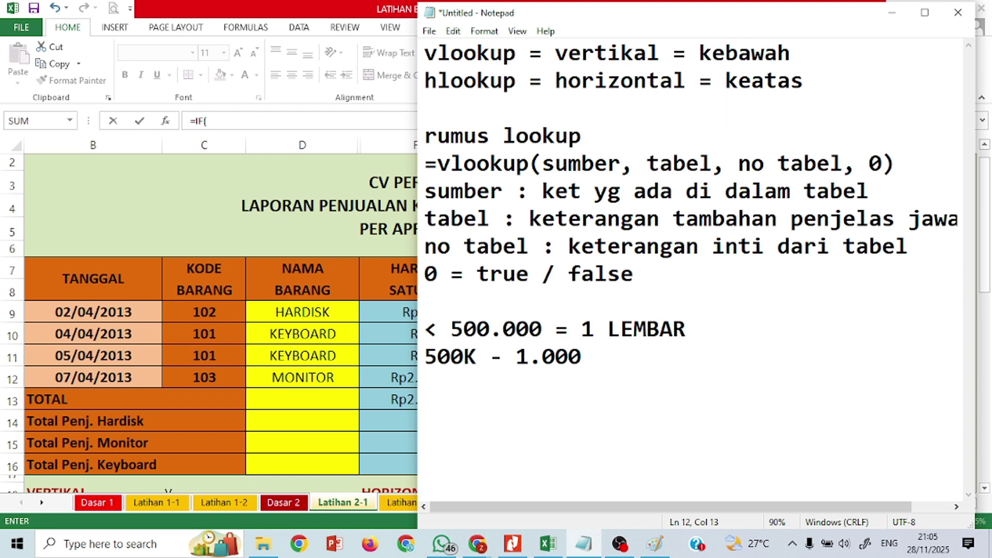
{"action": "type", "text": "K =2"}
{"action": "key", "text": "BackSpace"}
{"action": "type", "text": "2 LEMBAR"}
{"action": "key", "text": "Return"}
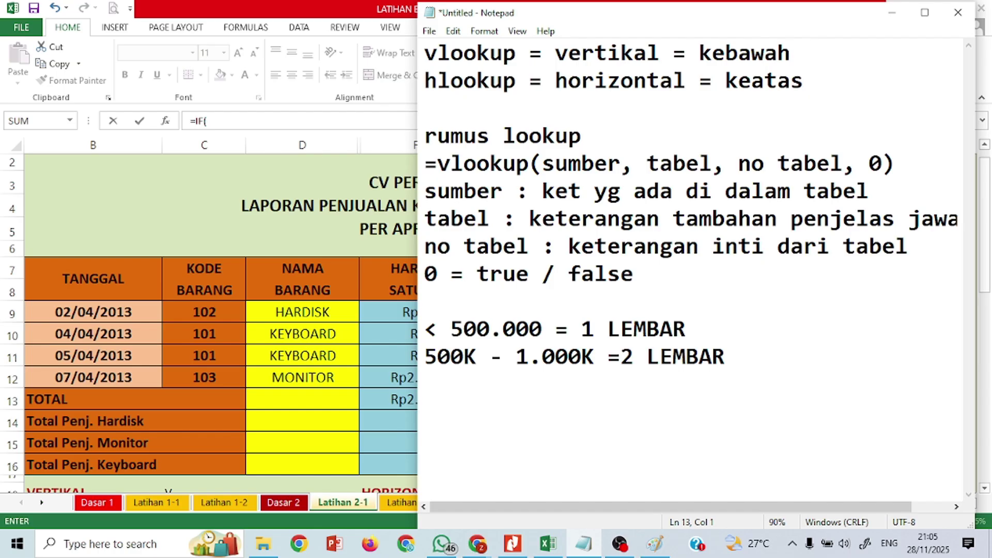
Write the third voucher rule "1000K - 1500K = 3 LEMBAR" under the second one.
{"action": "type", "text": "1000"}
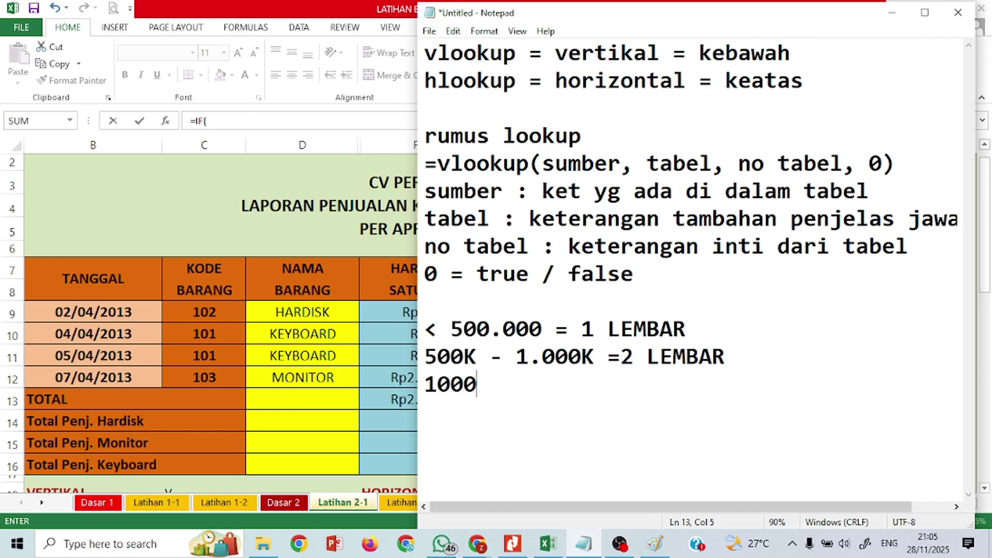
{"action": "type", "text": "K - 1500"}
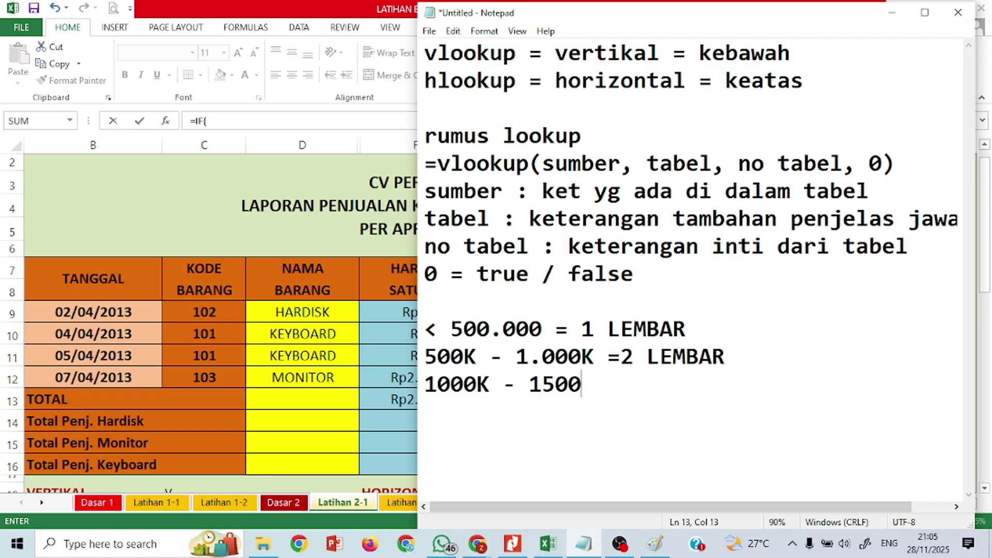
{"action": "type", "text": "K = 3 3LB"}
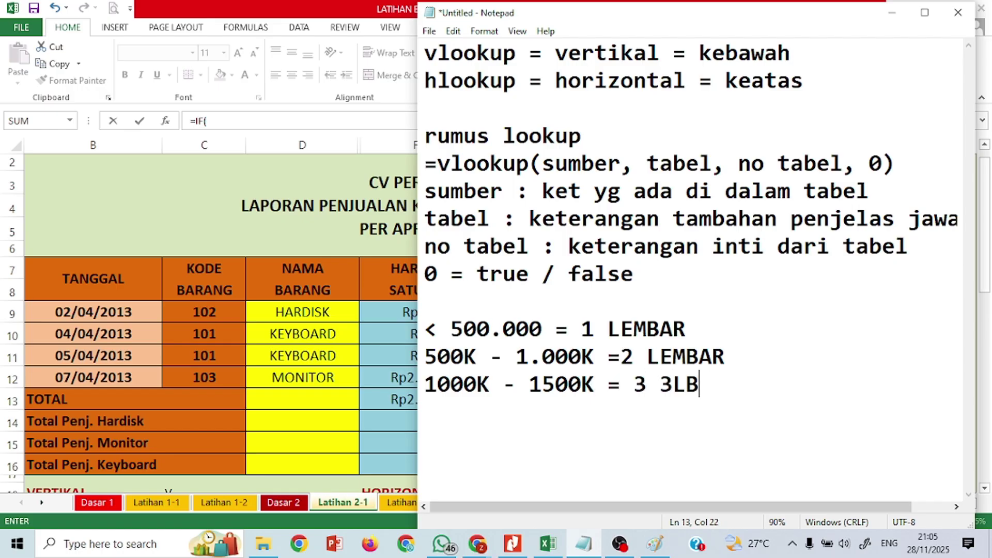
{"action": "key", "text": "BackSpace"}
{"action": "type", "text": "M"}
{"action": "key", "text": "BackSpace"}
{"action": "key", "text": "BackSpace"}
{"action": "key", "text": "BackSpace"}
{"action": "type", "text": "LEMBAR"}
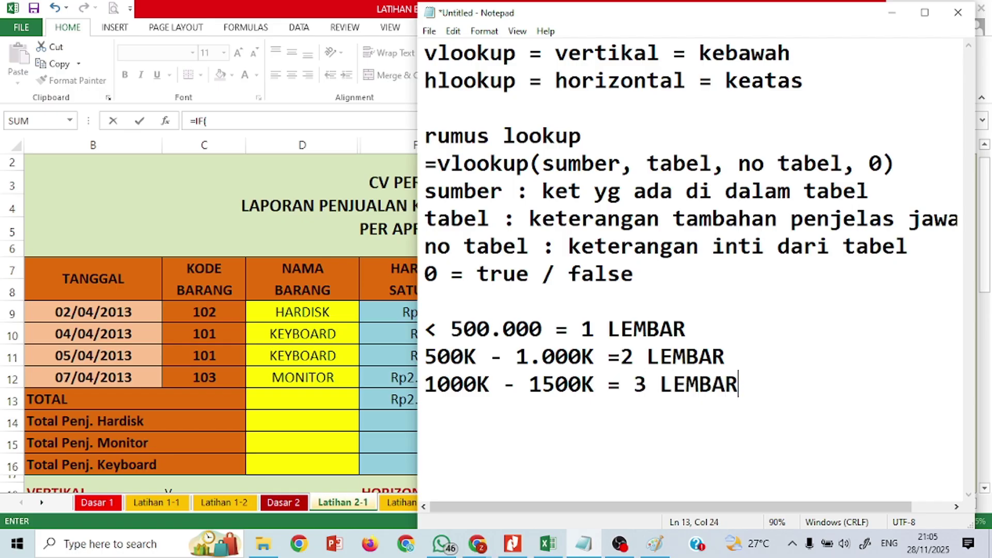
Add the last voucher rule "> 1500K = 4 LEMBAR" on its own line.
{"action": "key", "text": "Return"}
{"action": "type", "text": "1"}
{"action": "key", "text": "BackSpace"}
{"action": "type", "text": "> 1500K"}
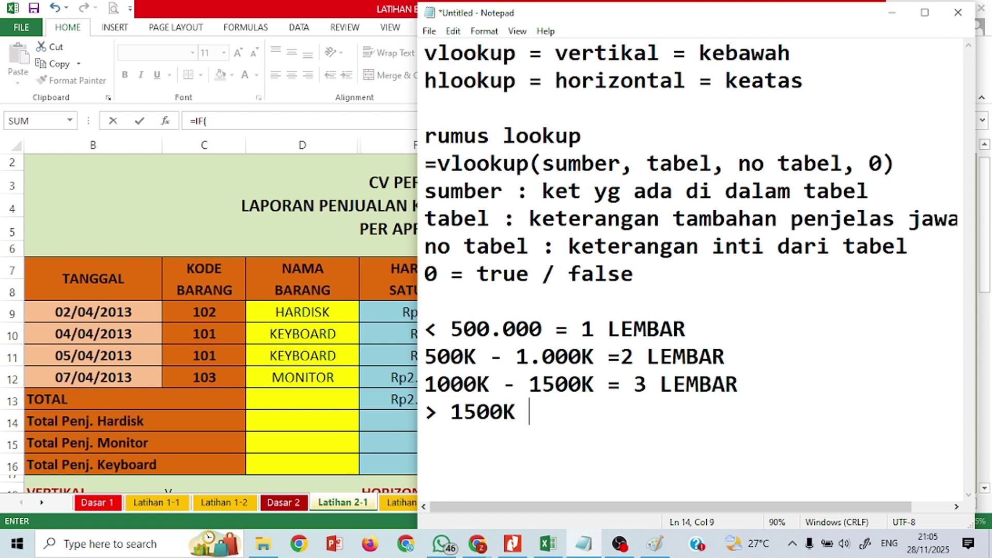
{"action": "type", "text": " =  LEM"}
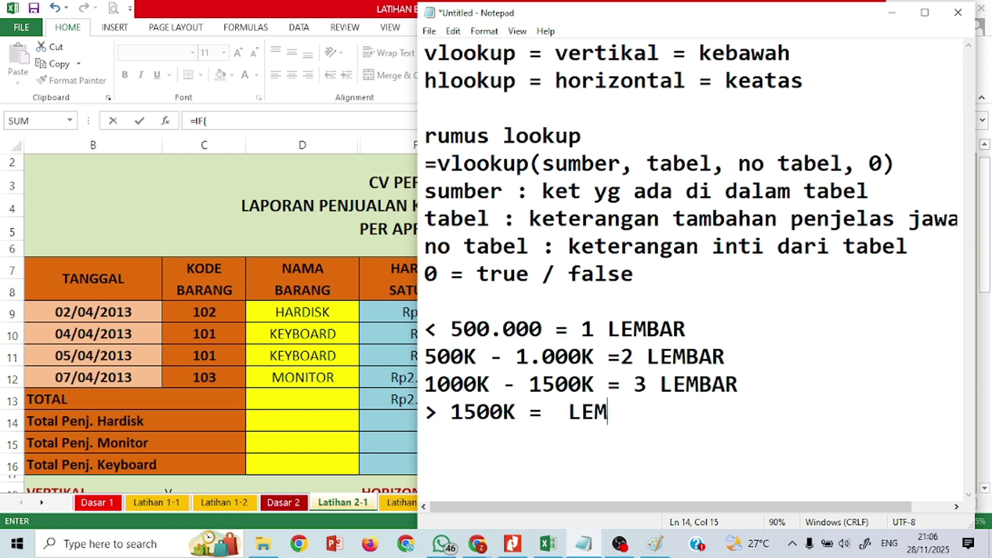
{"action": "type", "text": "BAR"}
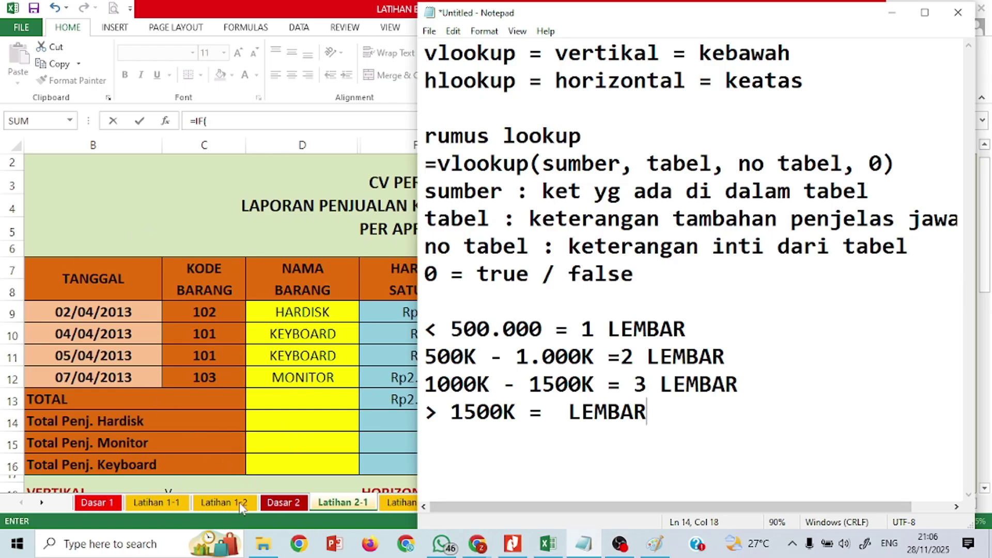
{"action": "left_click", "coordinate": [557, 414]}
{"action": "key", "text": "Delete"}
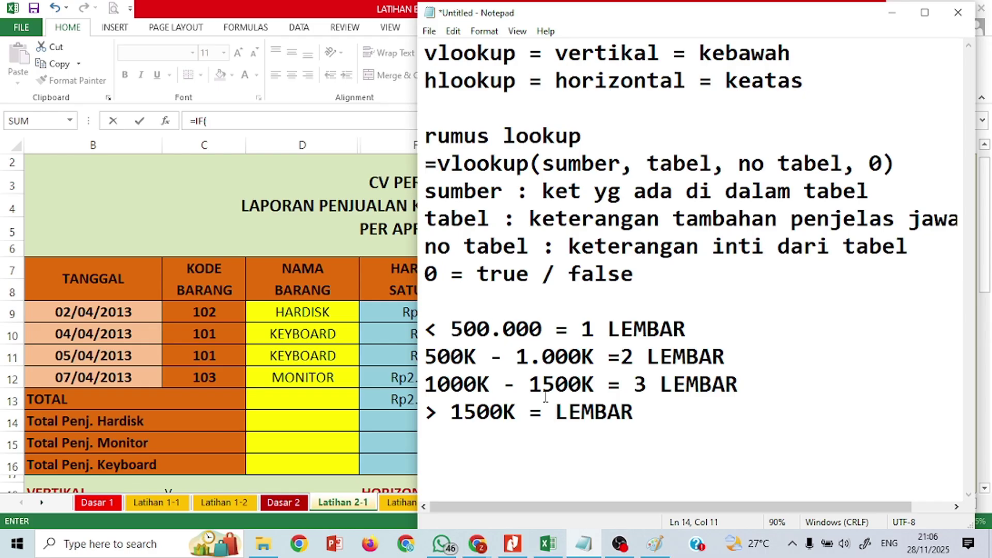
{"action": "type", "text": "4"}
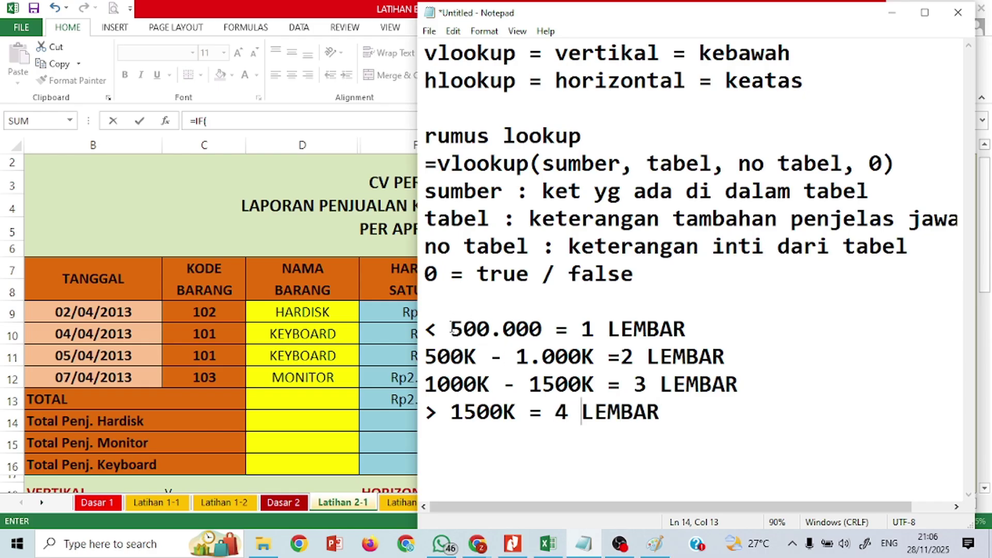
Review the noted voucher rules, checking the amount range and voucher count of each line.
{"action": "left_click_drag", "start_coordinate": [430, 330], "coordinate": [693, 412]}
{"action": "left_click", "coordinate": [608, 329]}
{"action": "left_click", "coordinate": [452, 358]}
{"action": "left_click", "coordinate": [595, 357]}
{"action": "left_click", "coordinate": [645, 357]}
{"action": "left_click", "coordinate": [464, 382]}
Arrange the notes and the Excel workbook side by side so the voucher rules stay readable beside the sheet.
{"action": "left_click", "coordinate": [583, 544]}
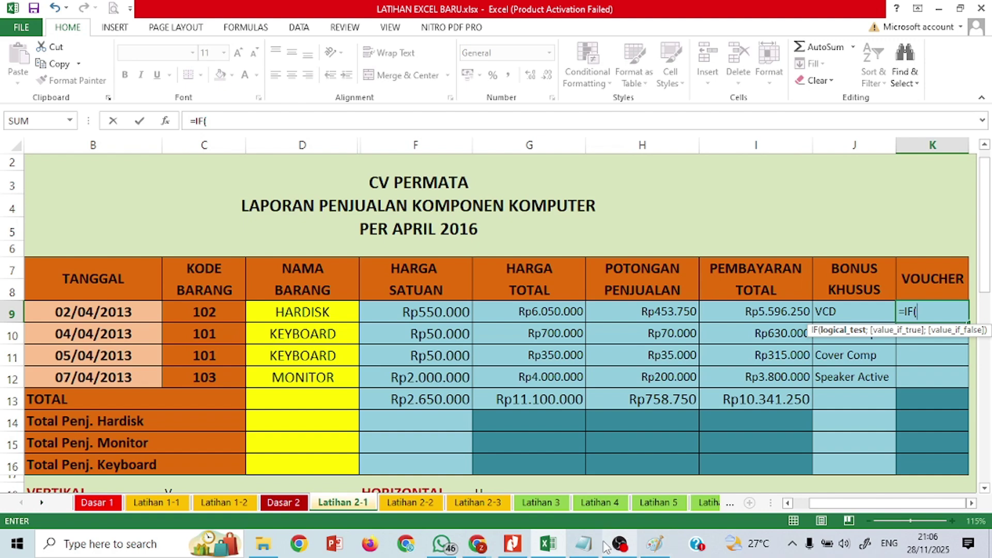
{"action": "left_click", "coordinate": [587, 544]}
{"action": "left_click_drag", "start_coordinate": [650, 13], "coordinate": [225, 2]}
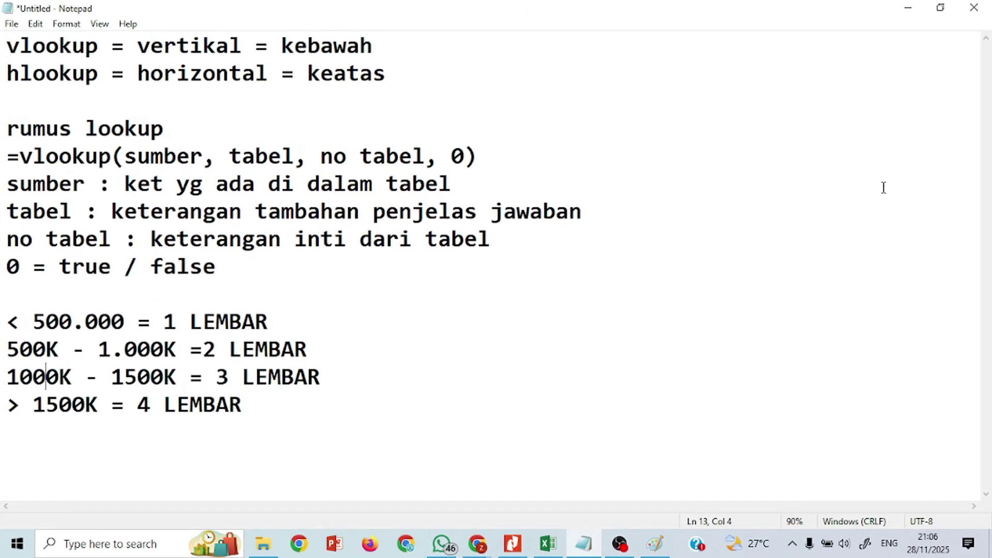
{"action": "left_click", "coordinate": [942, 7]}
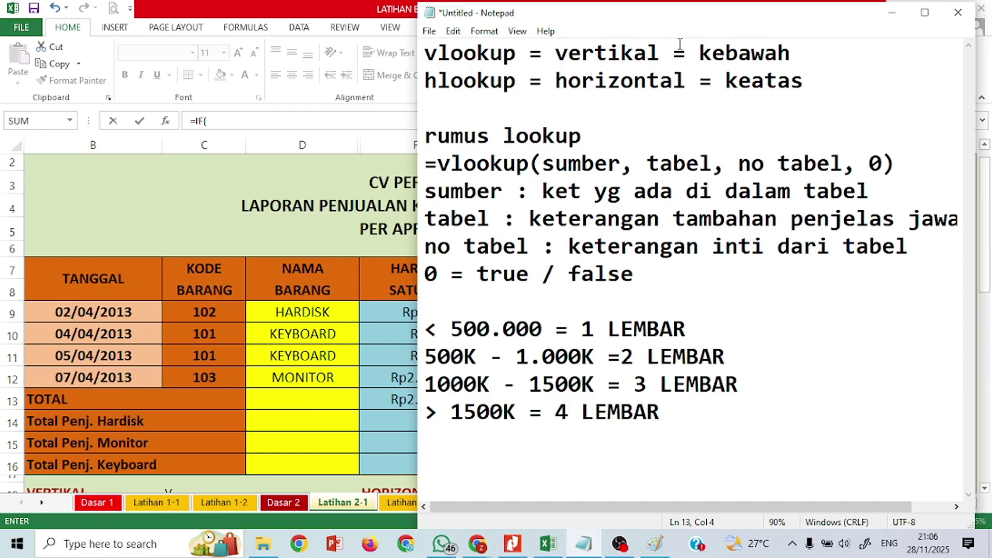
{"action": "left_click_drag", "start_coordinate": [680, 15], "coordinate": [278, 23]}
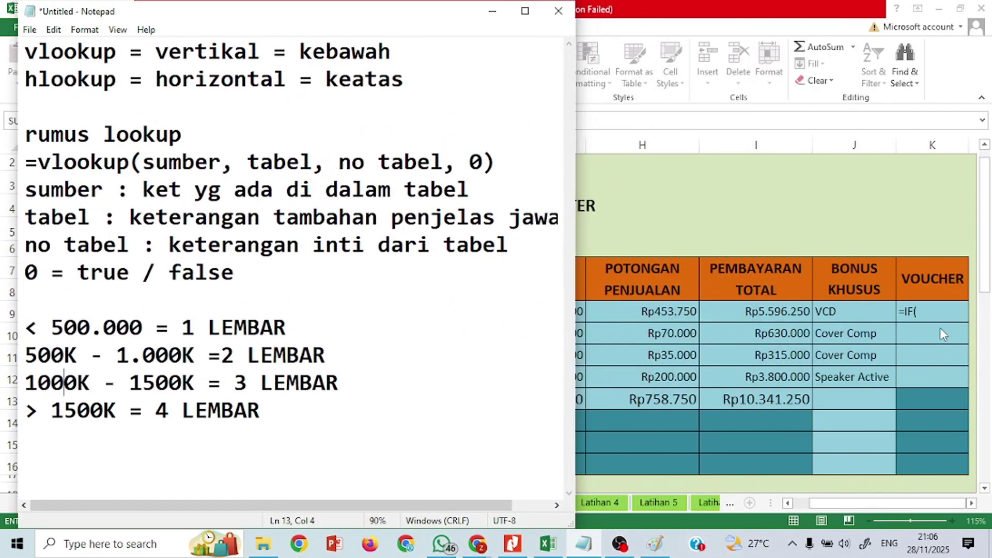
{"action": "left_click", "coordinate": [923, 309]}
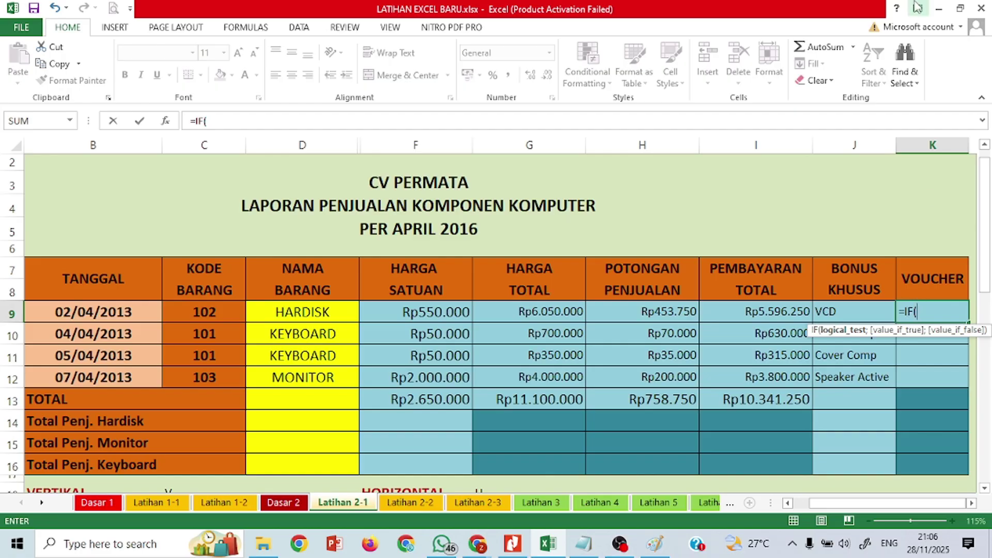
{"action": "left_click", "coordinate": [959, 8]}
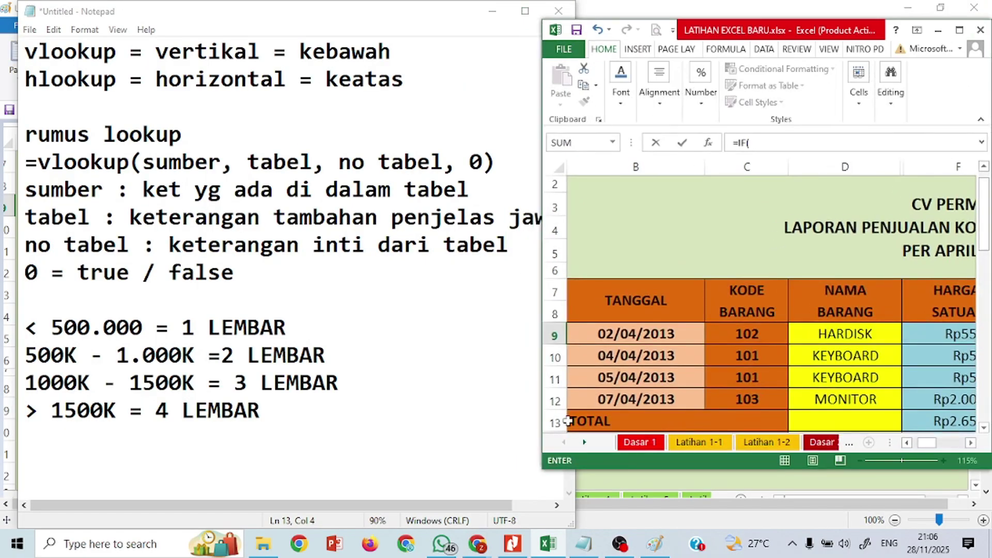
{"action": "left_click_drag", "start_coordinate": [537, 470], "coordinate": [333, 527]}
Enlarge the workbook window over the notes and reference cell K9 as the value tested by the VOUCHER IF formula.
{"action": "left_click", "coordinate": [573, 341]}
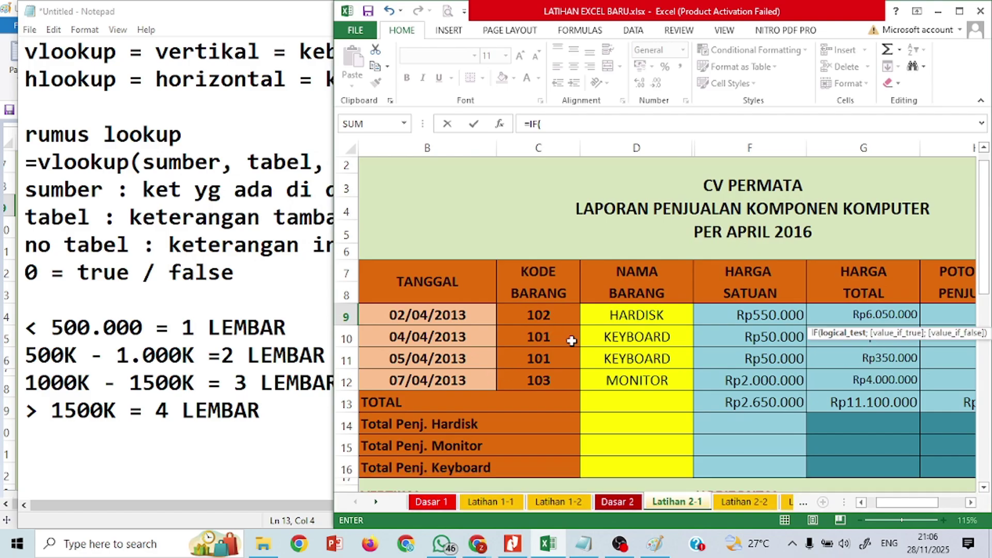
{"action": "key", "text": "Right"}
{"action": "key", "text": "Right"}
{"action": "key", "text": "Right"}
{"action": "key", "text": "Right"}
{"action": "key", "text": "Right"}
{"action": "key", "text": "Right"}
{"action": "key", "text": "Right"}
{"action": "key", "text": "Right"}
{"action": "key", "text": "Right"}
{"action": "key", "text": "Right"}
{"action": "key", "text": "Right"}
{"action": "key", "text": "Right"}
{"action": "key", "text": "Right"}
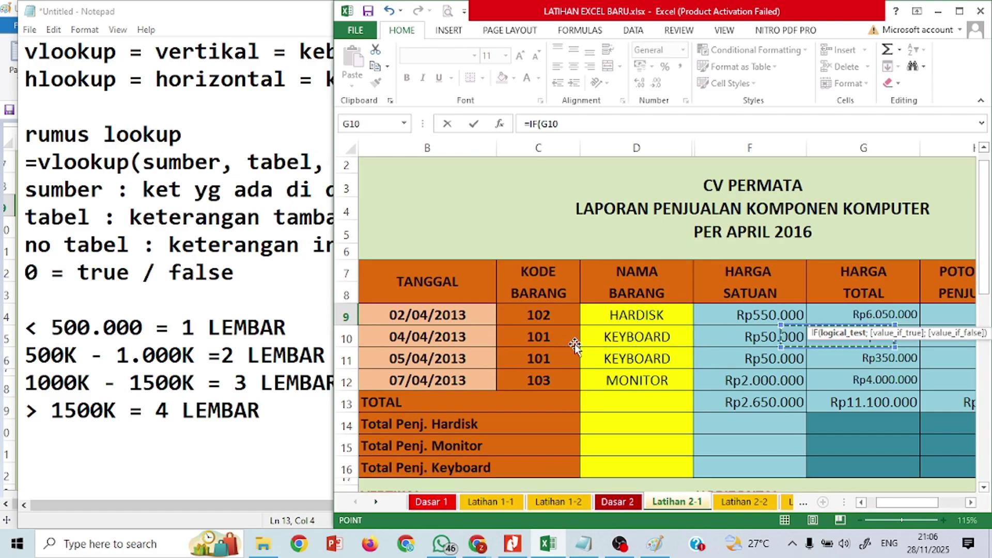
{"action": "key", "text": "Left"}
{"action": "key", "text": "Left"}
{"action": "key", "text": "Left"}
{"action": "key", "text": "Left"}
{"action": "key", "text": "Left"}
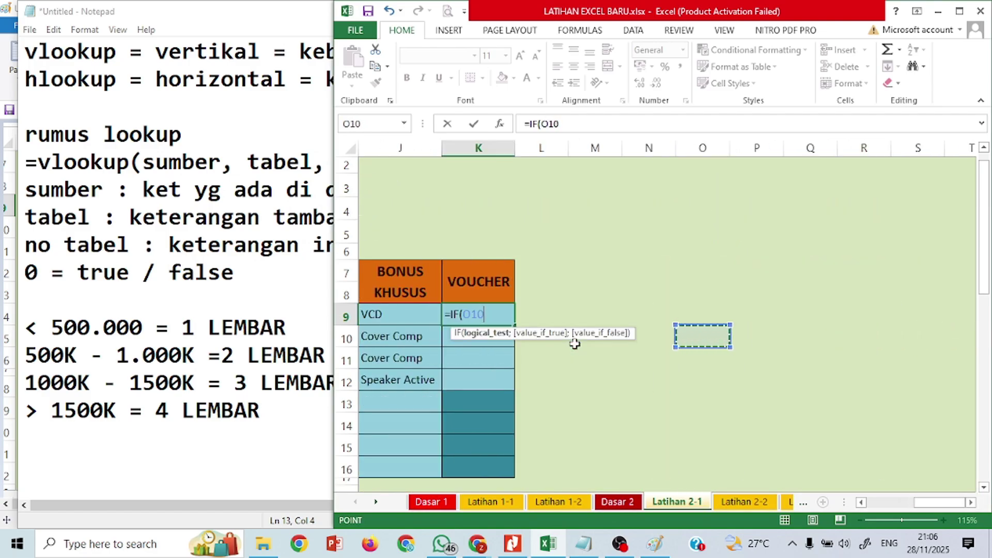
{"action": "key", "text": "Left"}
{"action": "key", "text": "Up"}
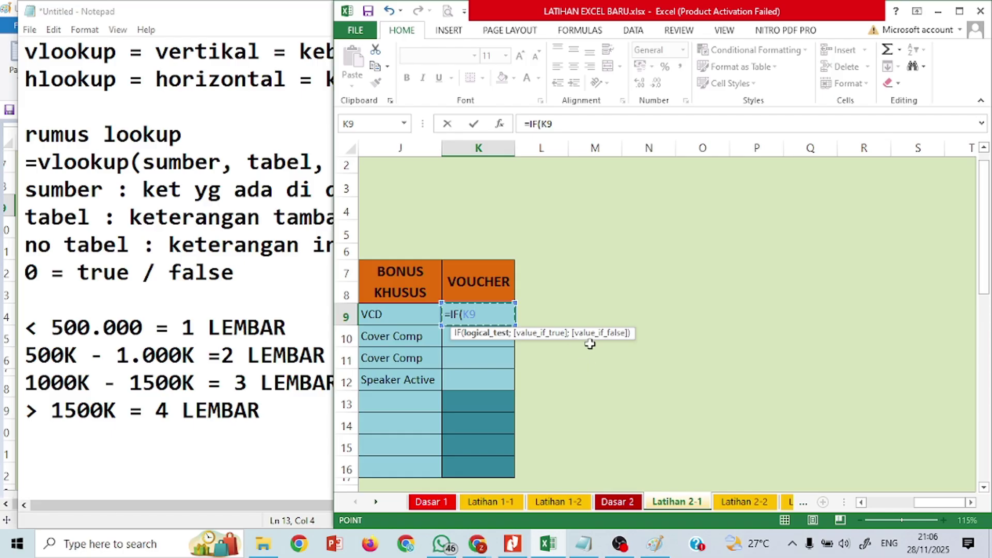
Complete the first logical test of the IF formula as K9=500000, ready for its true result.
{"action": "type", "text": ";"}
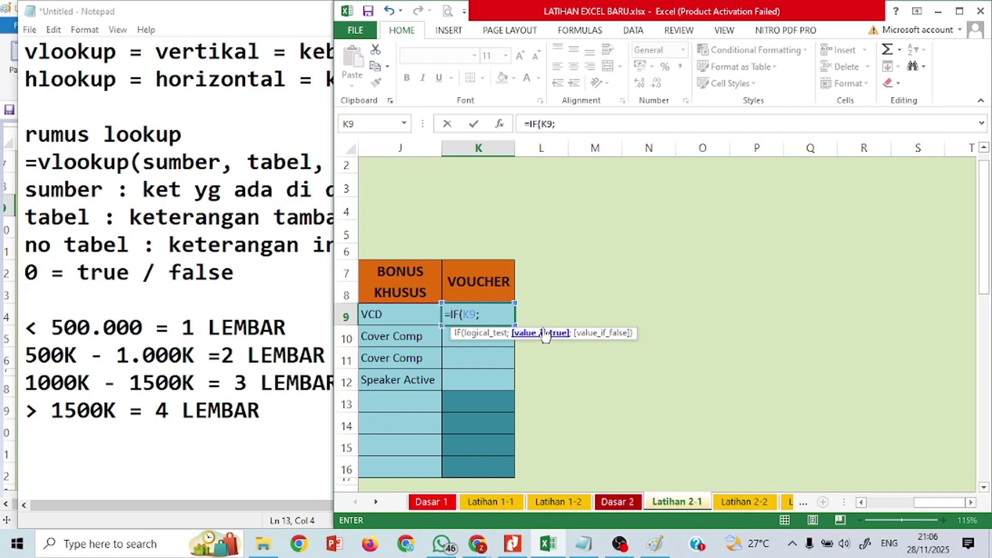
{"action": "key", "text": "BackSpace"}
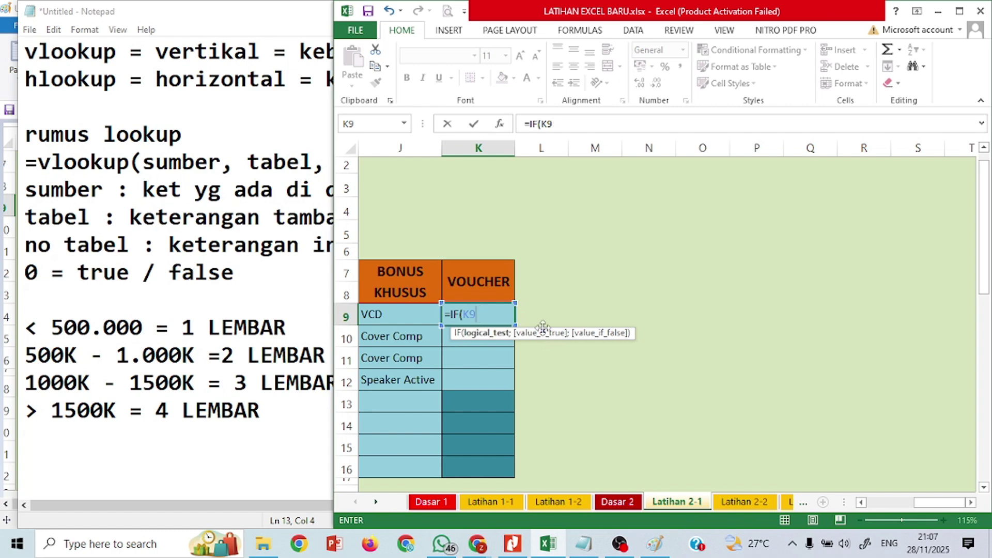
{"action": "type", "text": "="}
{"action": "type", "text": "5000000"}
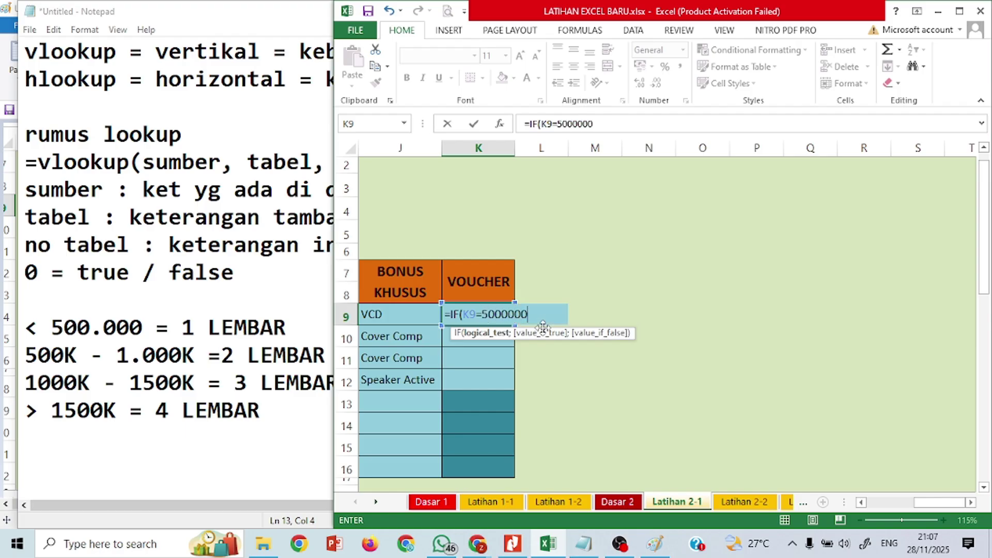
{"action": "key", "text": "BackSpace"}
{"action": "type", "text": ";"}
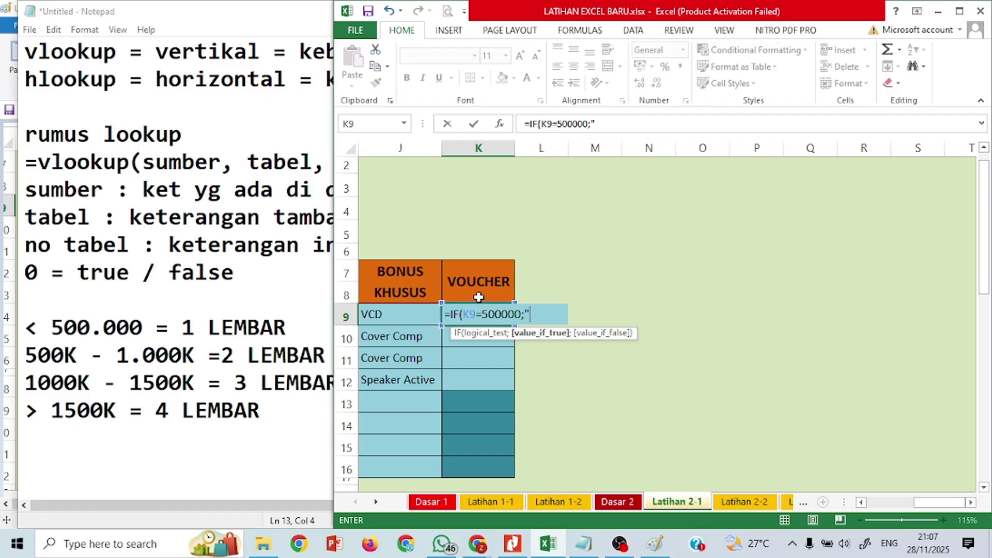
Enter 1 LEMBAR as the first test's true result and start a nested IF on K9.
{"action": "type", "text": "1"}
{"action": "key", "text": "BackSpace"}
{"action": "type", "text": "\"1 LEMBAR\""}
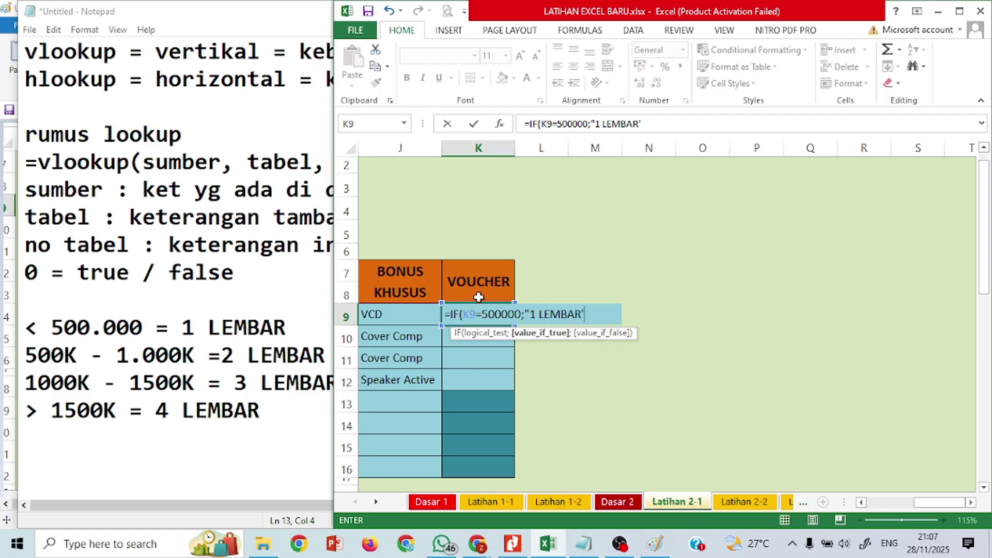
{"action": "type", "text": ";IF(K9"}
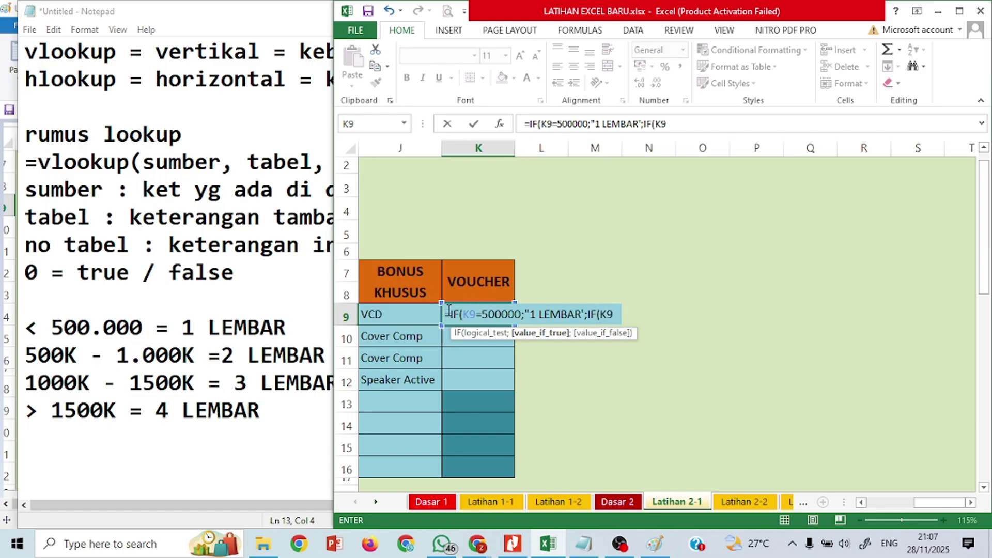
{"action": "type", "text": "="}
{"action": "key", "text": "BackSpace"}
Change the comparison operator in the formula's first test to less than, making it K9<500000.
{"action": "left_click", "coordinate": [477, 315]}
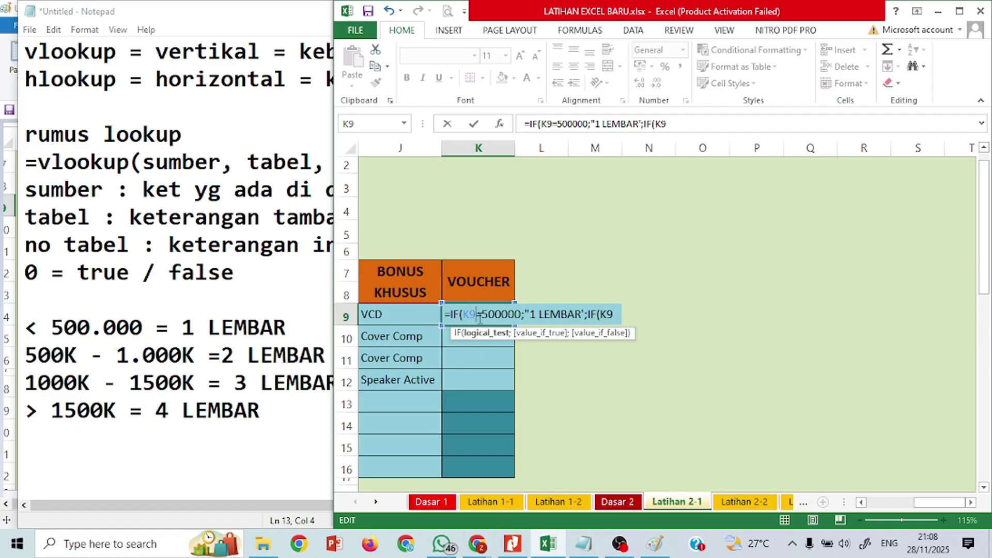
{"action": "key", "text": "Delete"}
{"action": "type", "text": "<"}
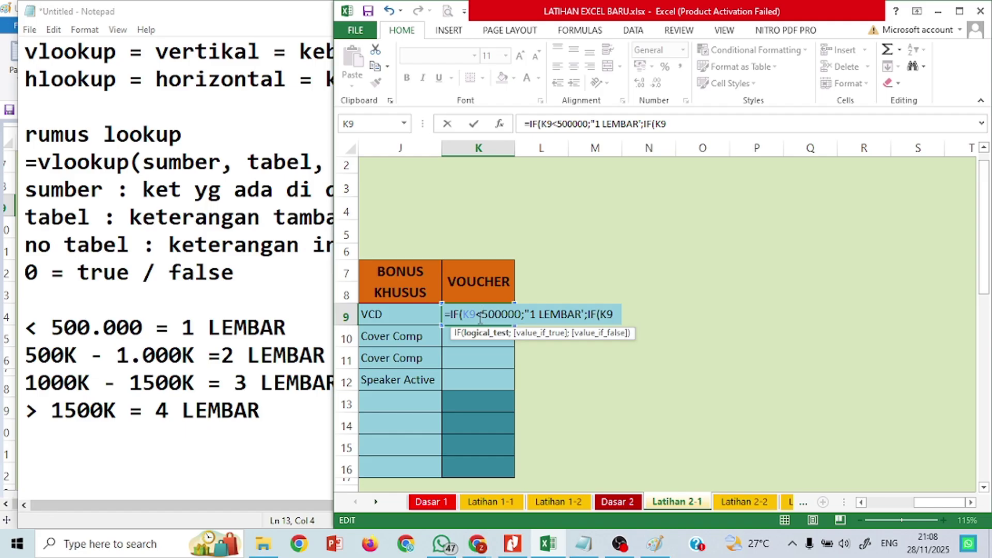
Continue the nested IF with the test K9>1500000 and the true result "4 LEMBAR".
{"action": "left_click", "coordinate": [618, 314]}
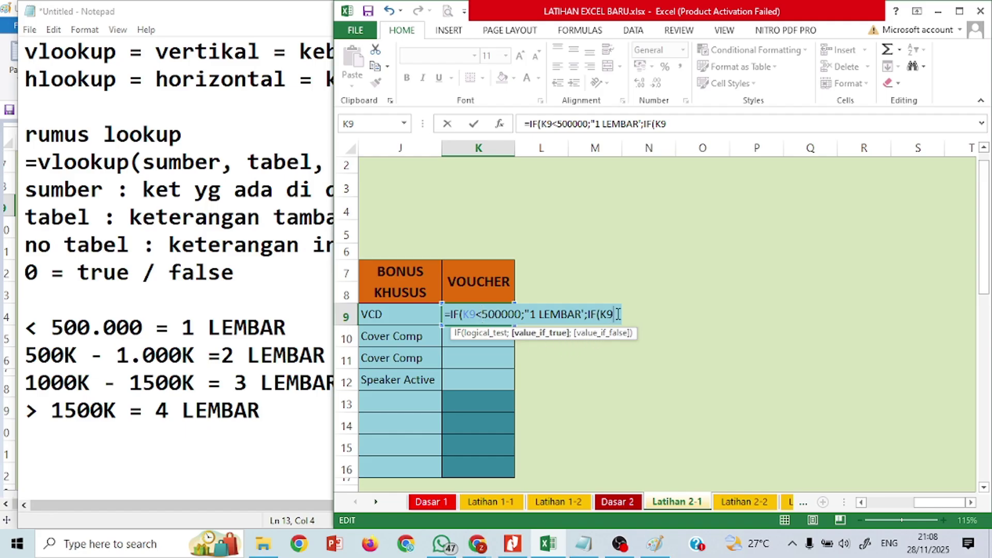
{"action": "type", "text": ">5"}
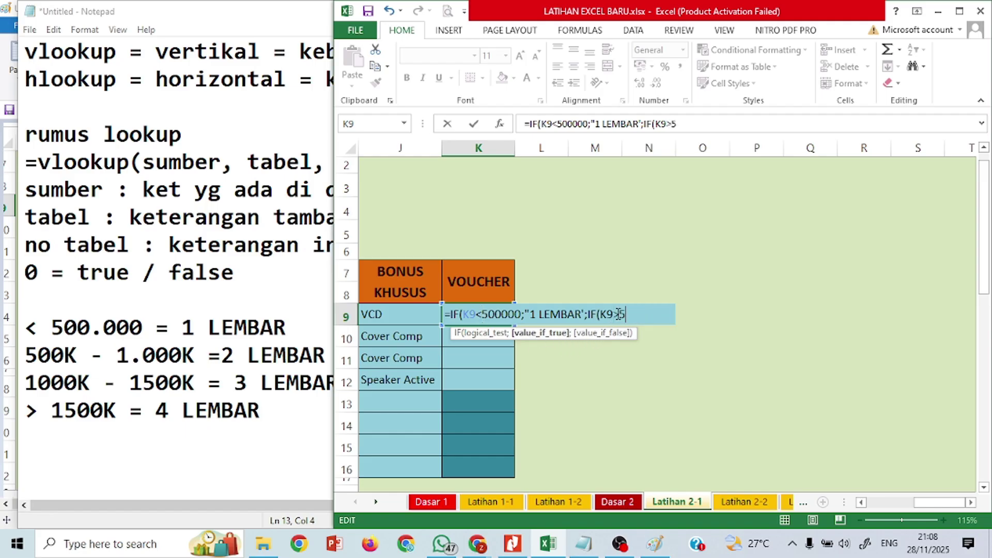
{"action": "key", "text": "BackSpace"}
{"action": "type", "text": "1500000"}
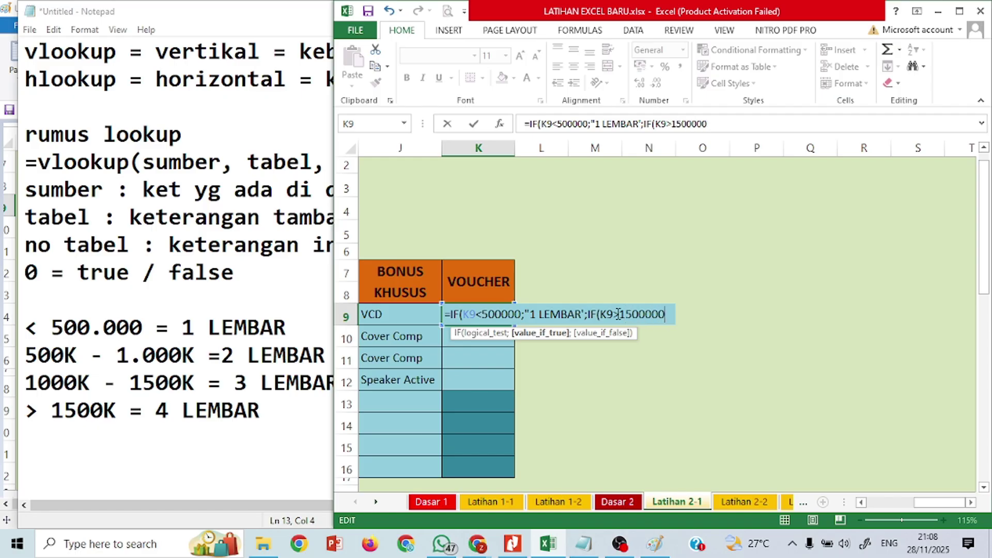
{"action": "type", "text": ";\"4 LEMBAR"}
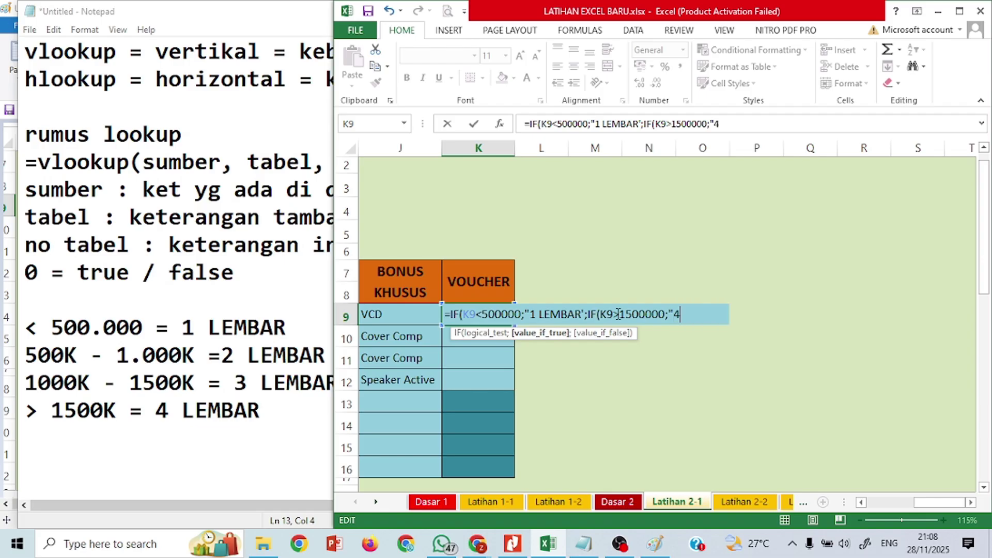
{"action": "type", "text": "\""}
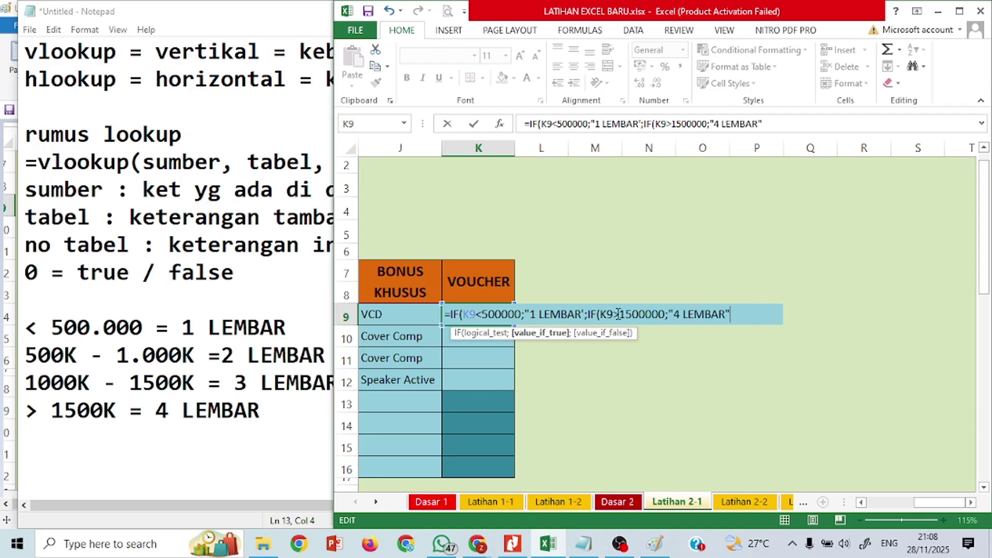